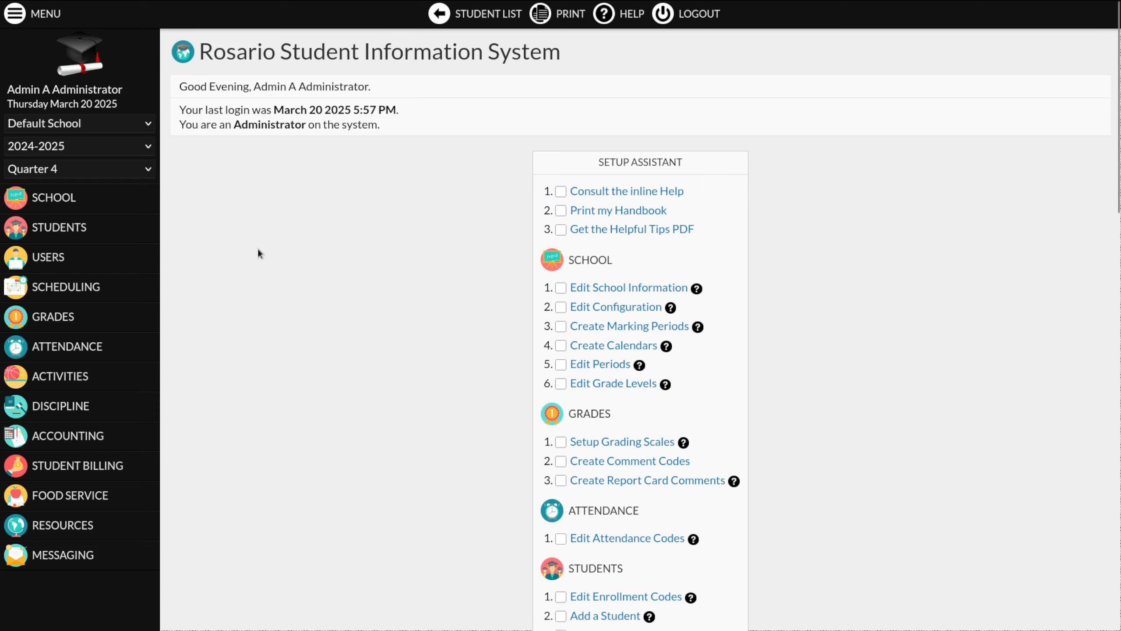
Step: Open the school's marking periods and review the Full Year, Semester 1 and Quarter 4 settings
mouse_move(144, 202)
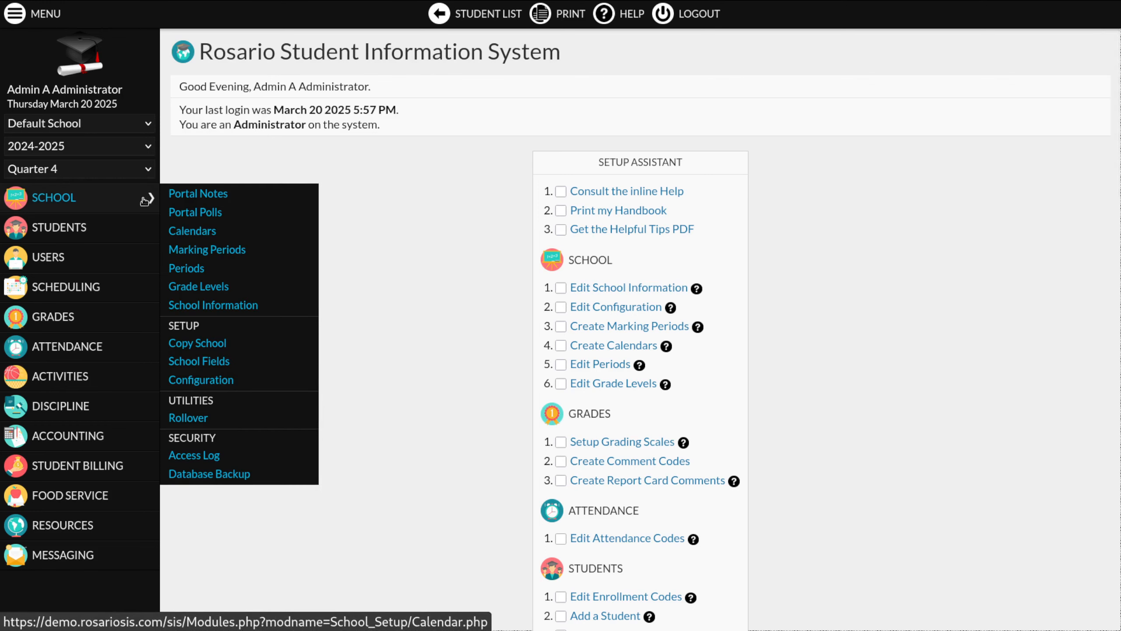
click(203, 250)
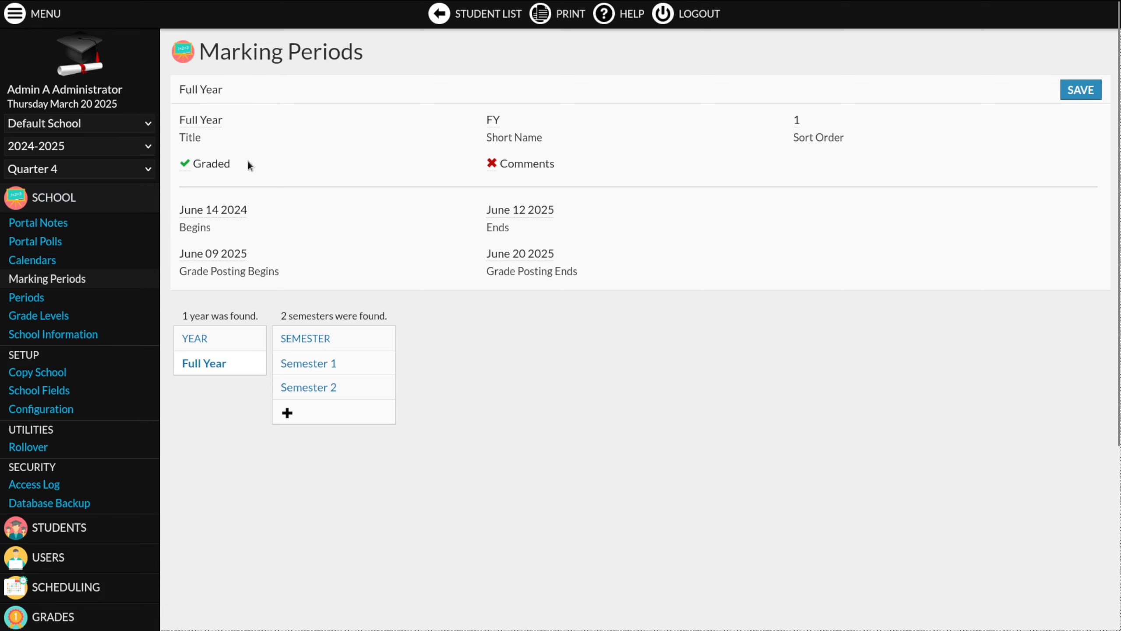
double_click(206, 163)
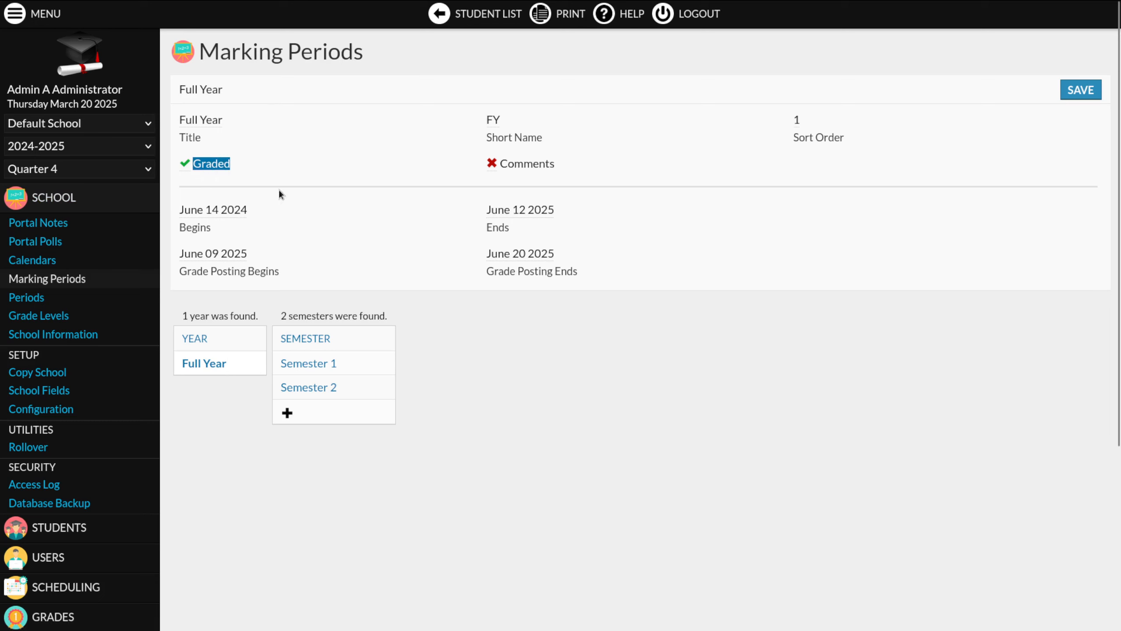
click(303, 365)
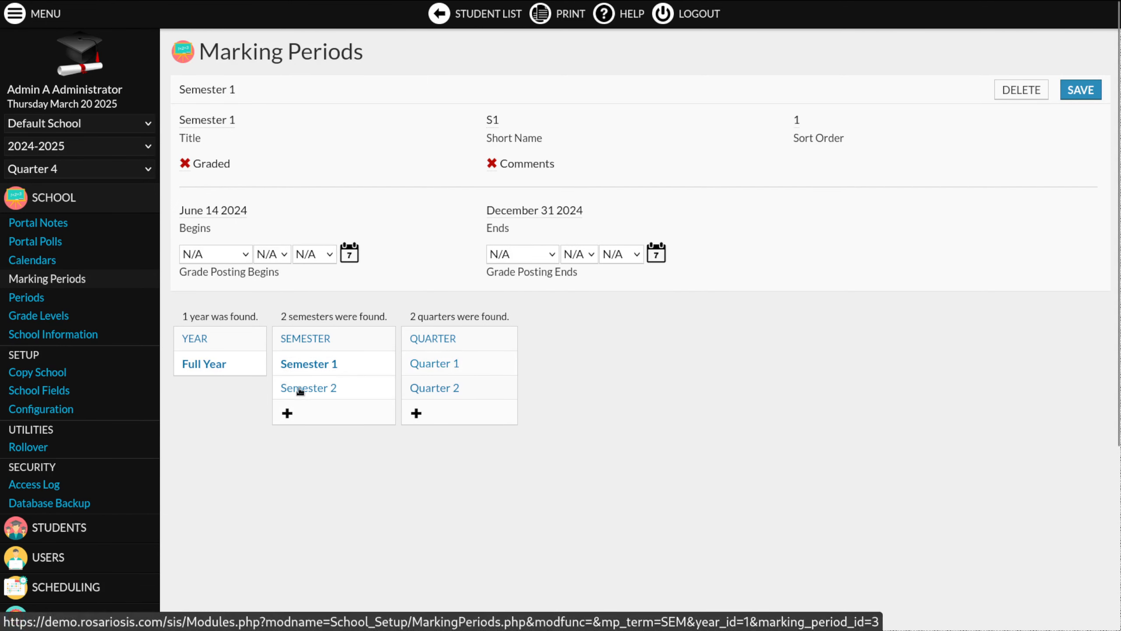
click(324, 388)
click(429, 388)
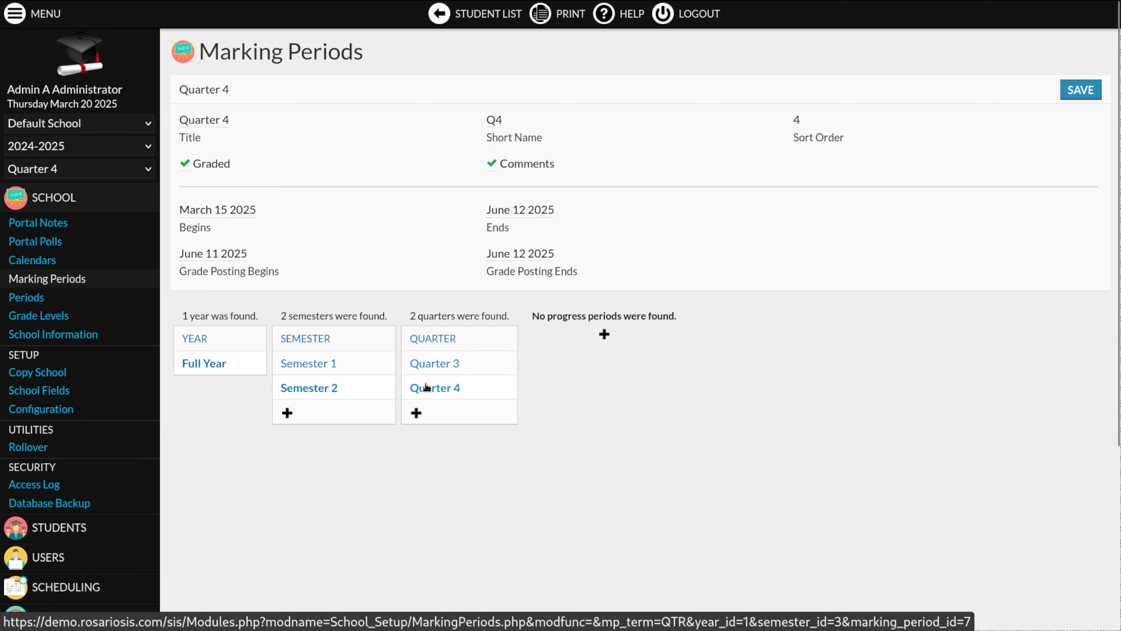
Step: Examine Quarter 4's Graded option, its grade posting dates and its progress periods
drag(238, 165, 195, 169)
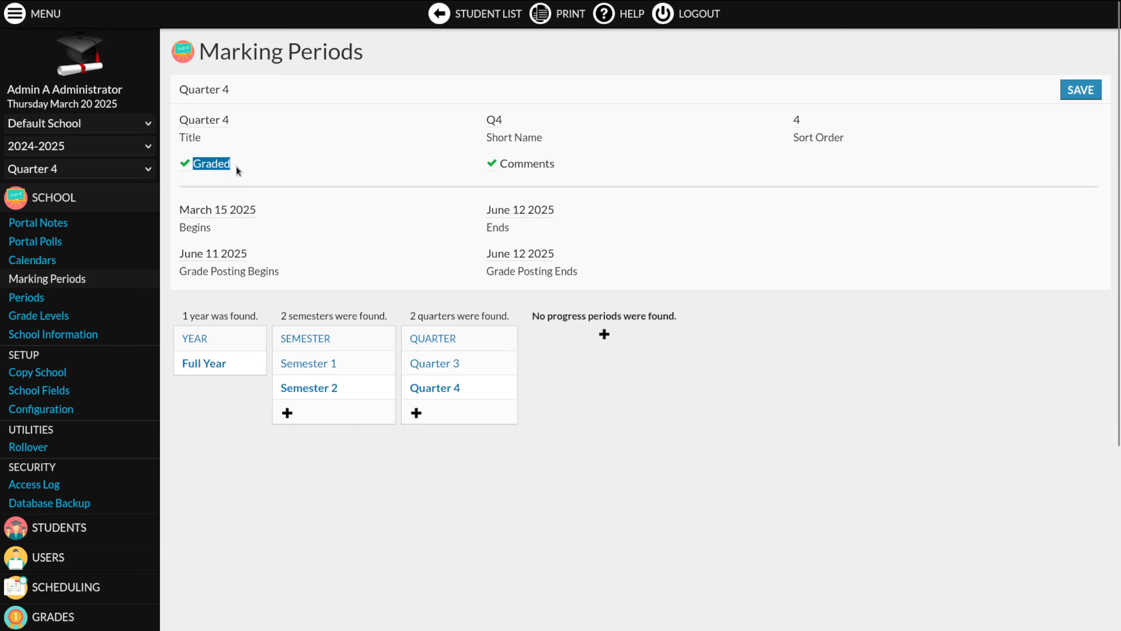
click(216, 166)
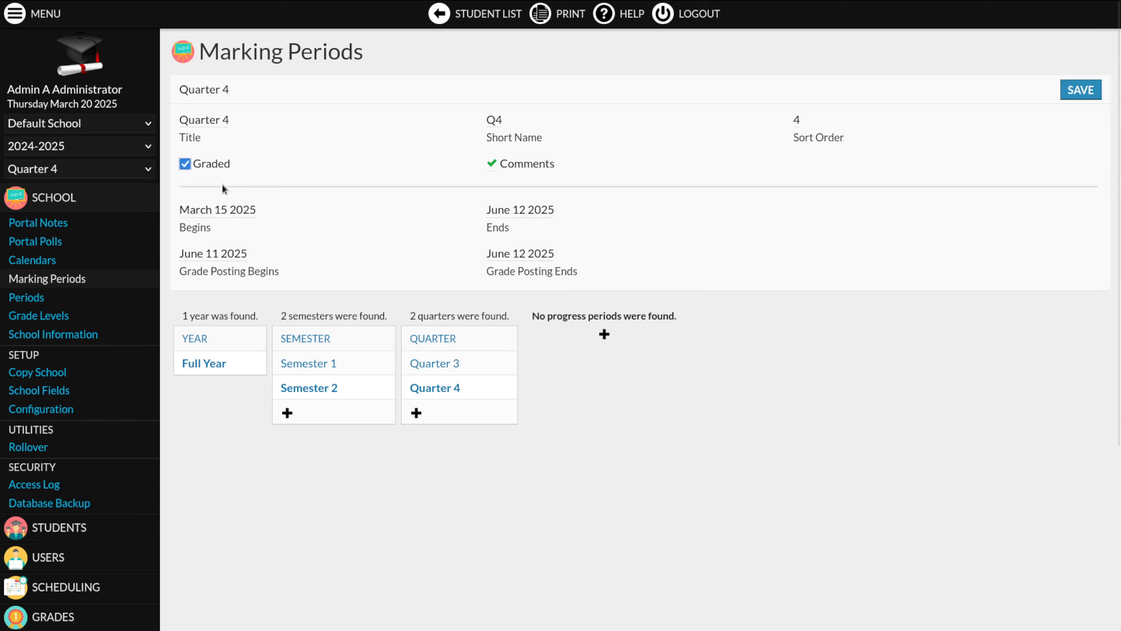
drag(284, 273, 181, 276)
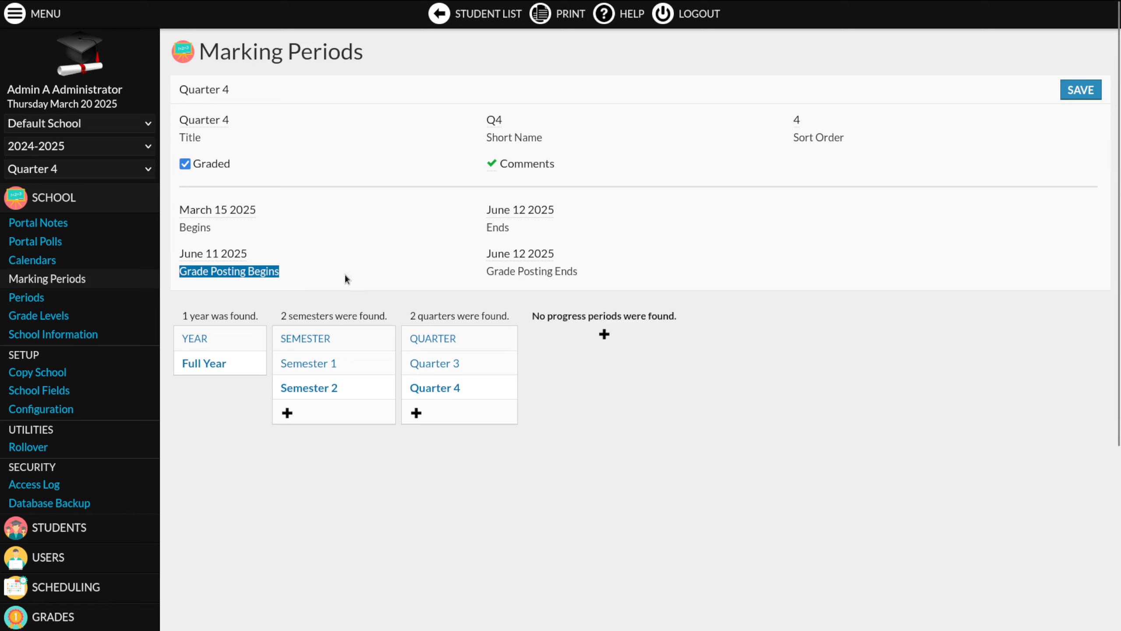
click(345, 259)
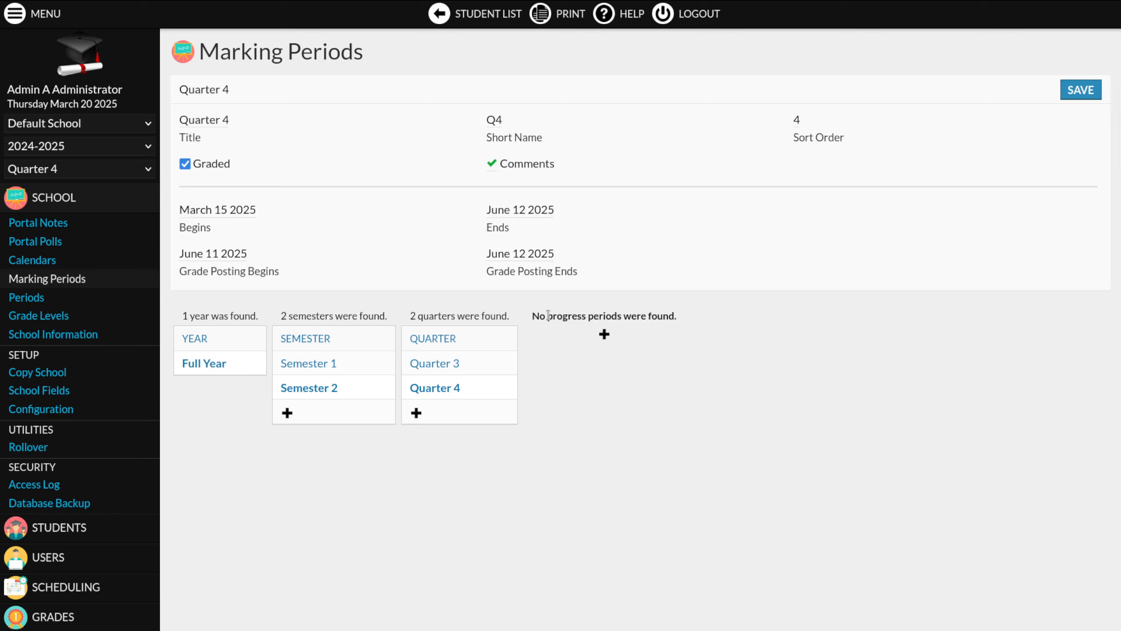
drag(548, 316, 620, 314)
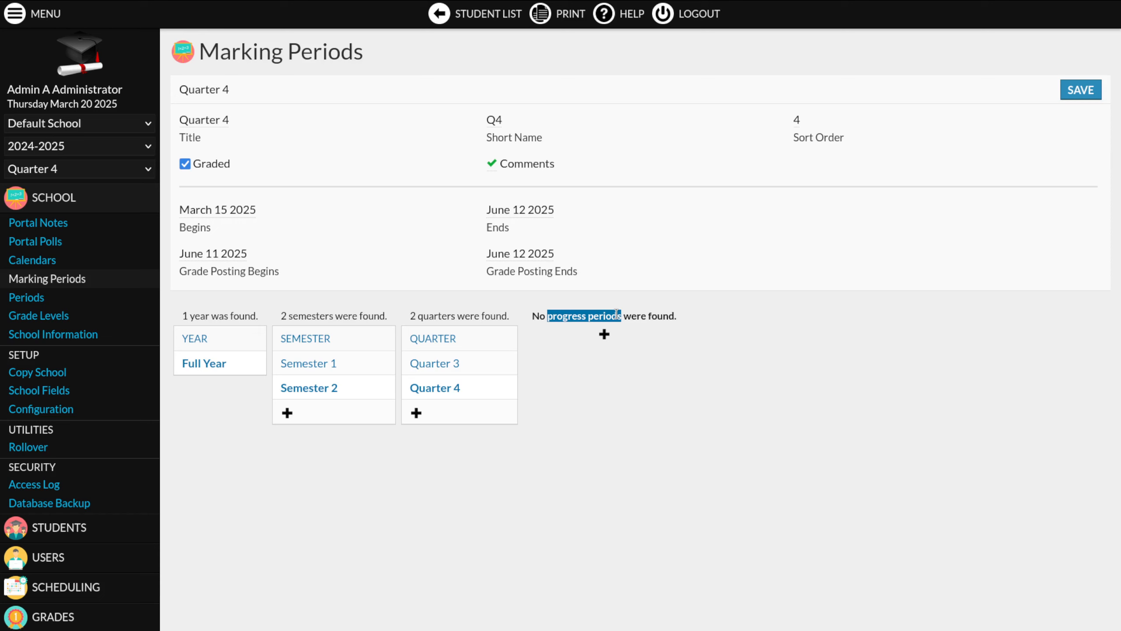
Step: Compare the Full Year marking period with both semesters and the quarters under each of them
click(207, 366)
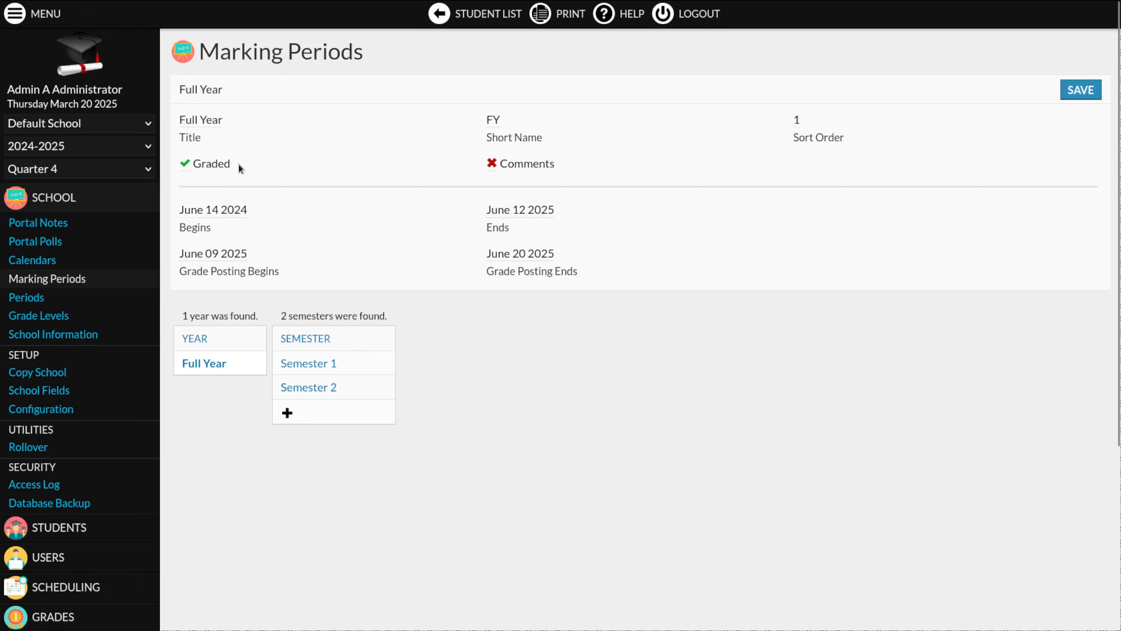
click(294, 370)
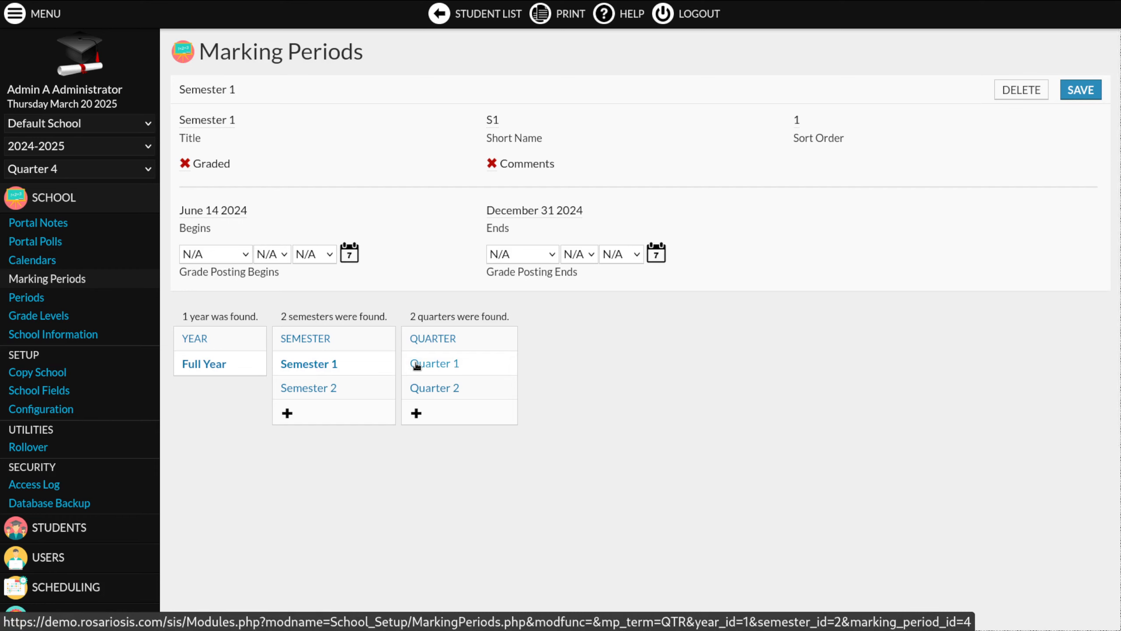
click(416, 365)
click(417, 388)
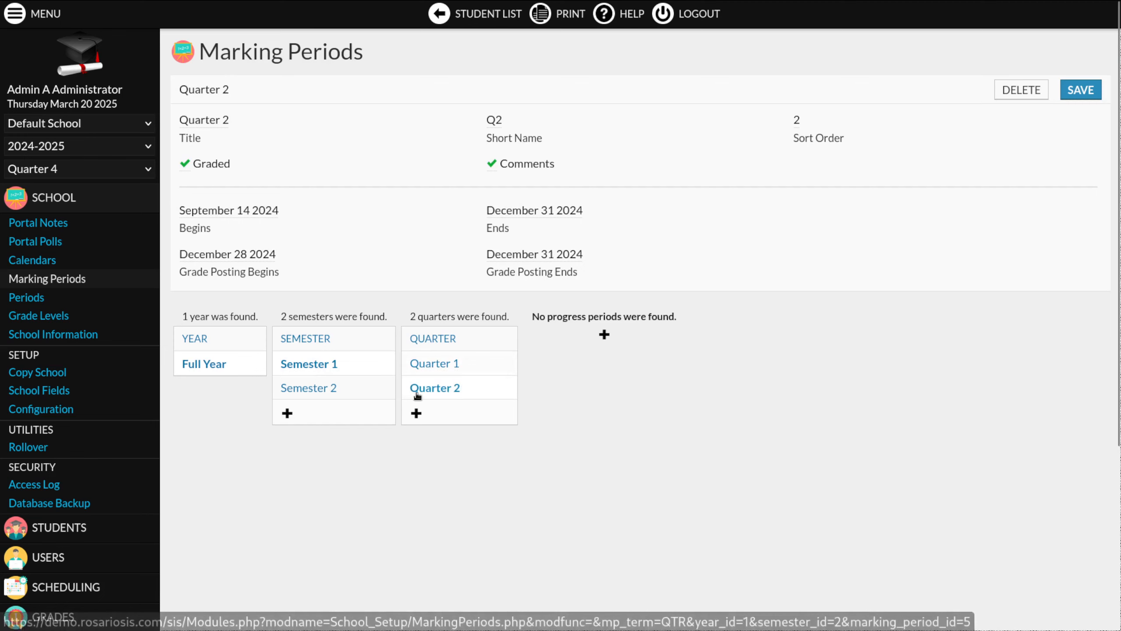
click(324, 393)
click(435, 366)
click(435, 386)
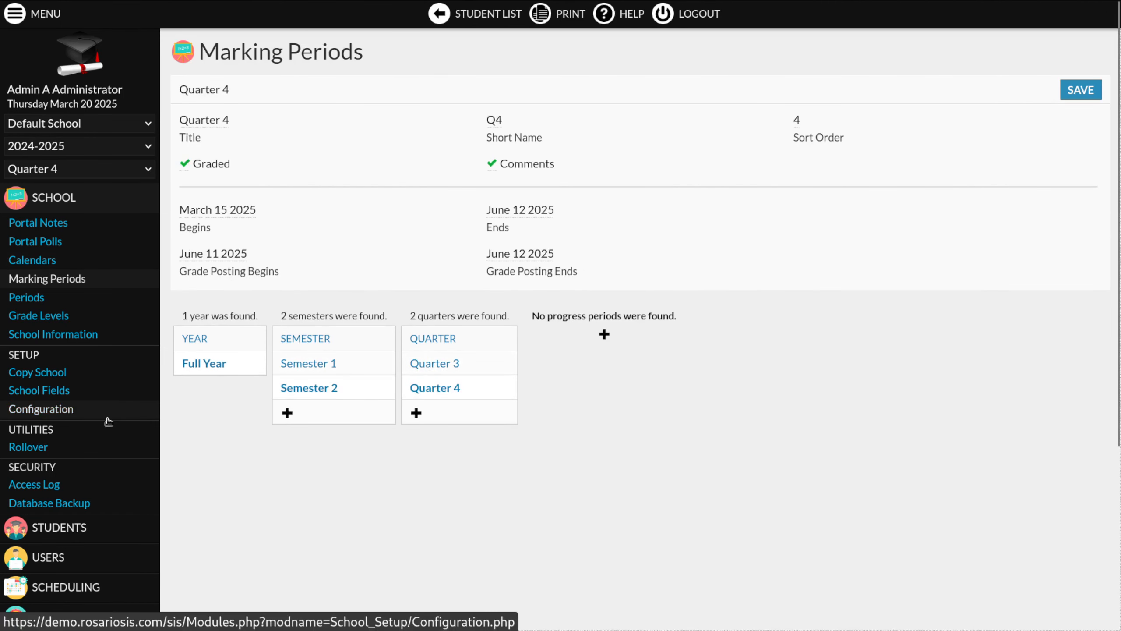
Step: Open the gradebook configuration and review the teacher override option and the final grading percentages
scroll(88, 588, down, 2)
mouse_move(93, 503)
mouse_move(95, 523)
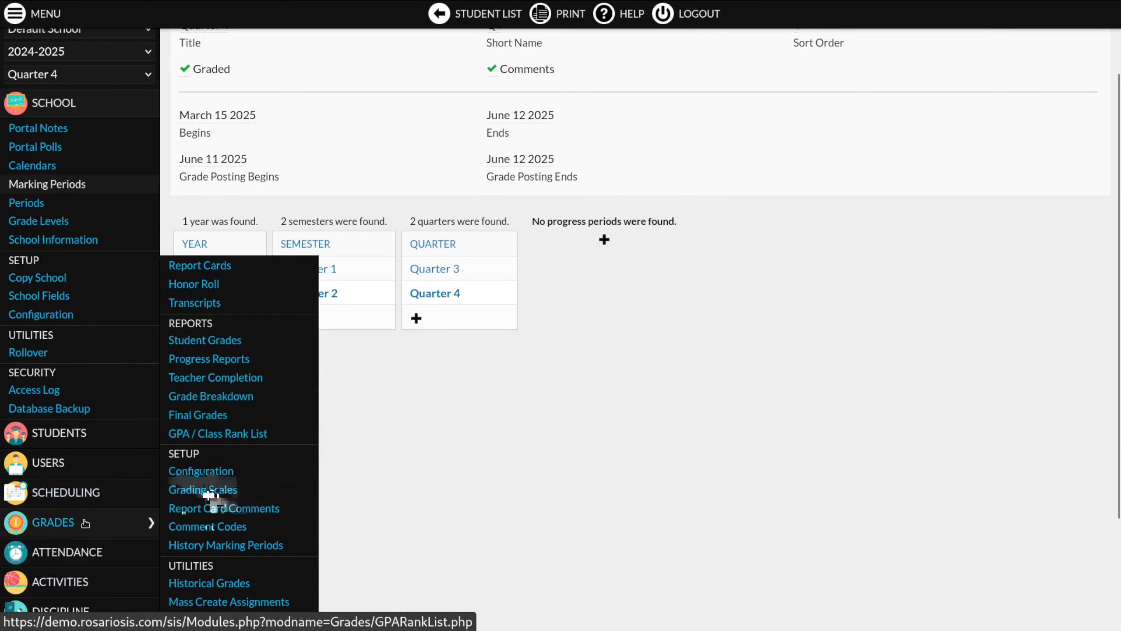
click(215, 471)
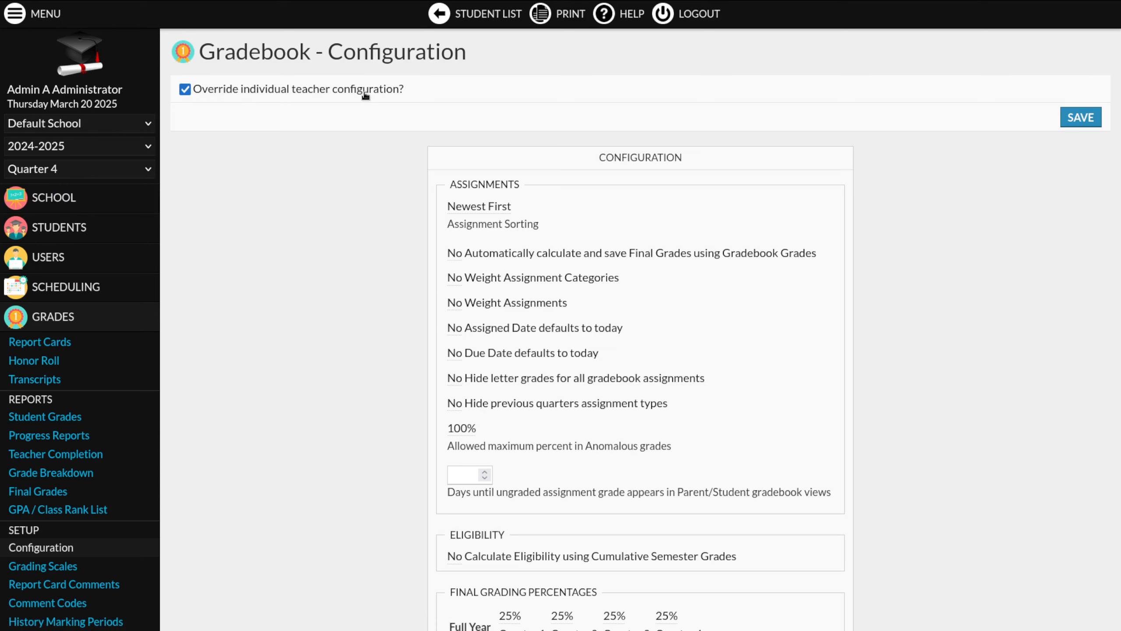
scroll(442, 112, down, 4)
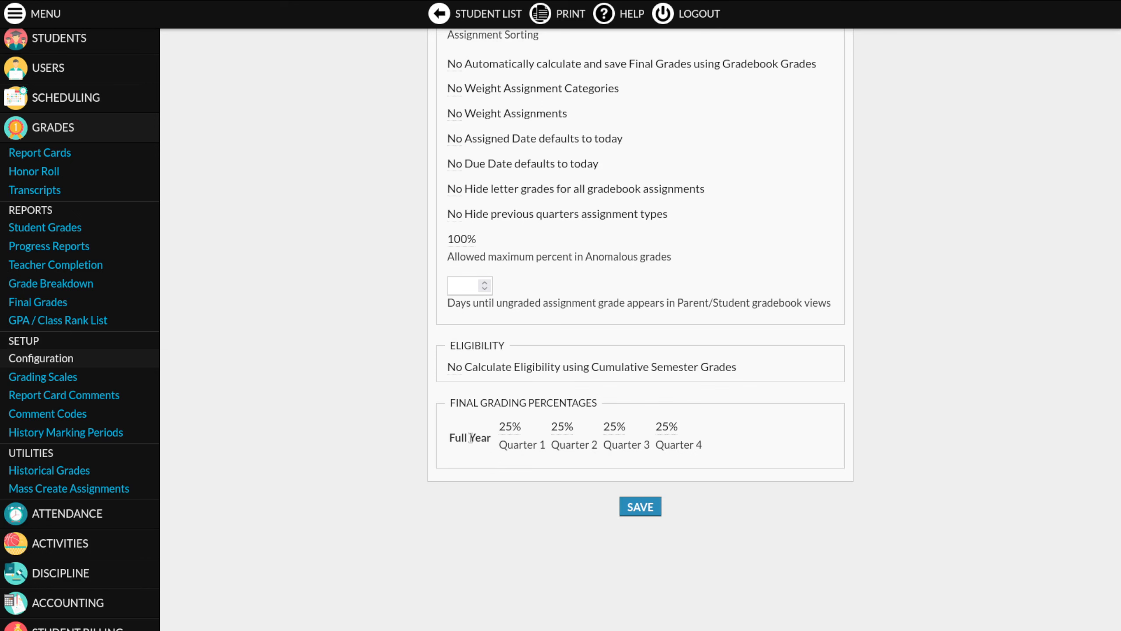
scroll(470, 437, up, 4)
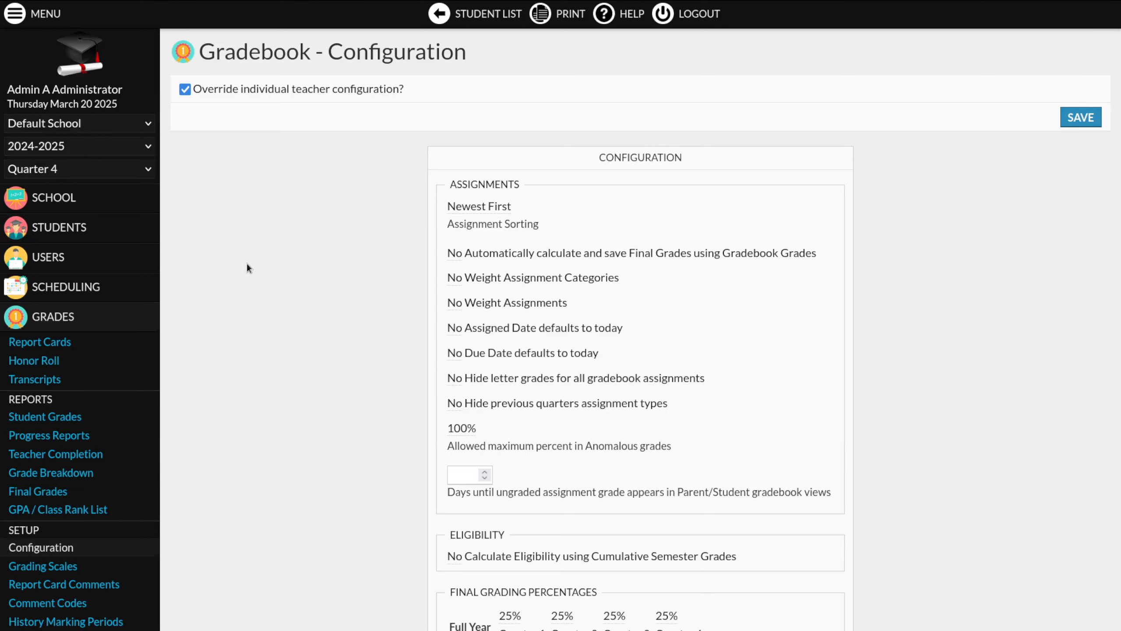
Step: Open the Math6A course period of the Mathematics 6 course in the course setup
mouse_move(131, 288)
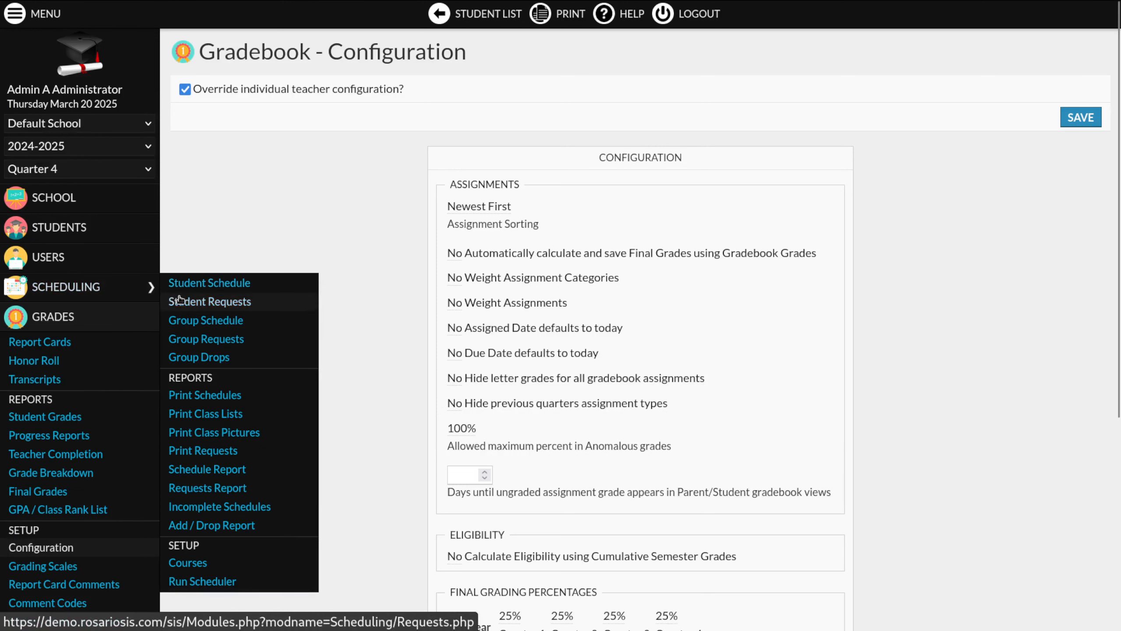
click(189, 563)
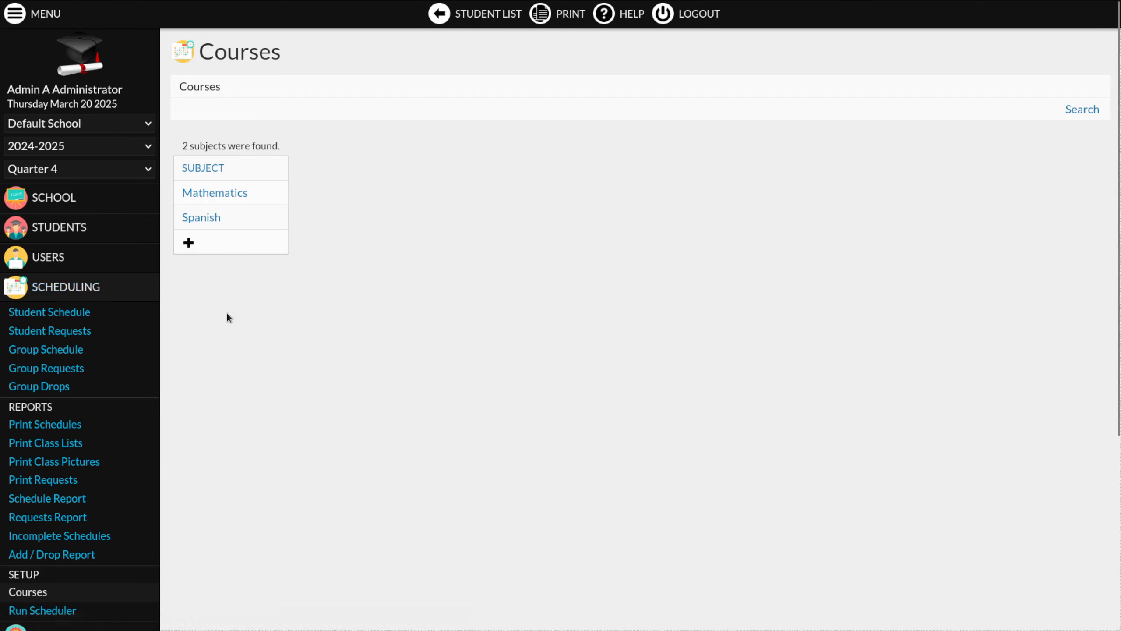
click(226, 195)
click(330, 259)
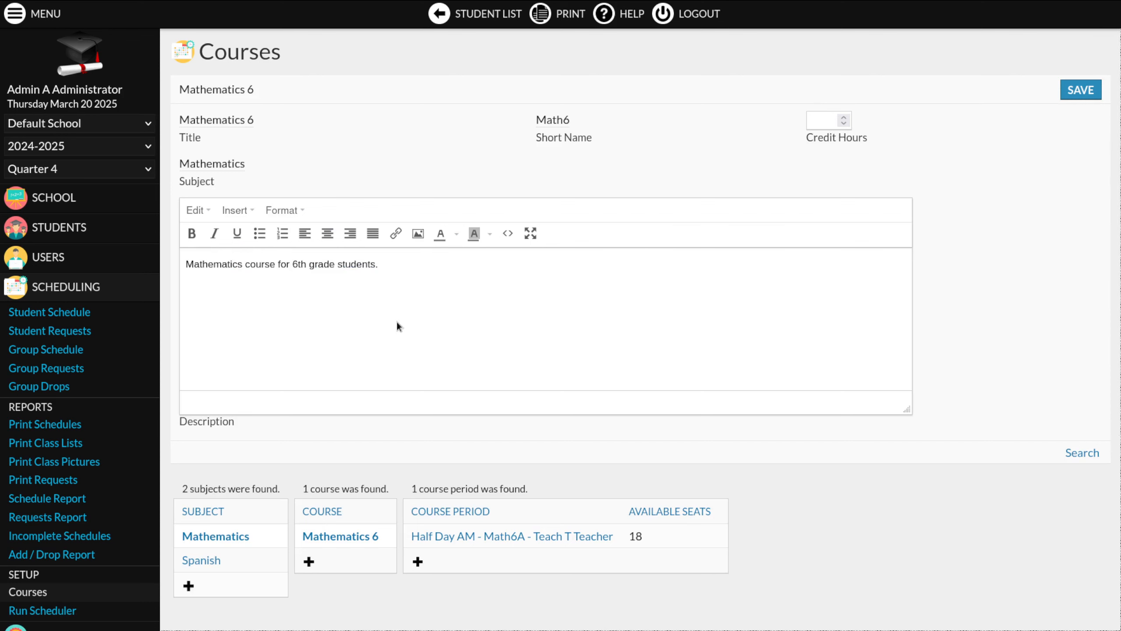
click(456, 537)
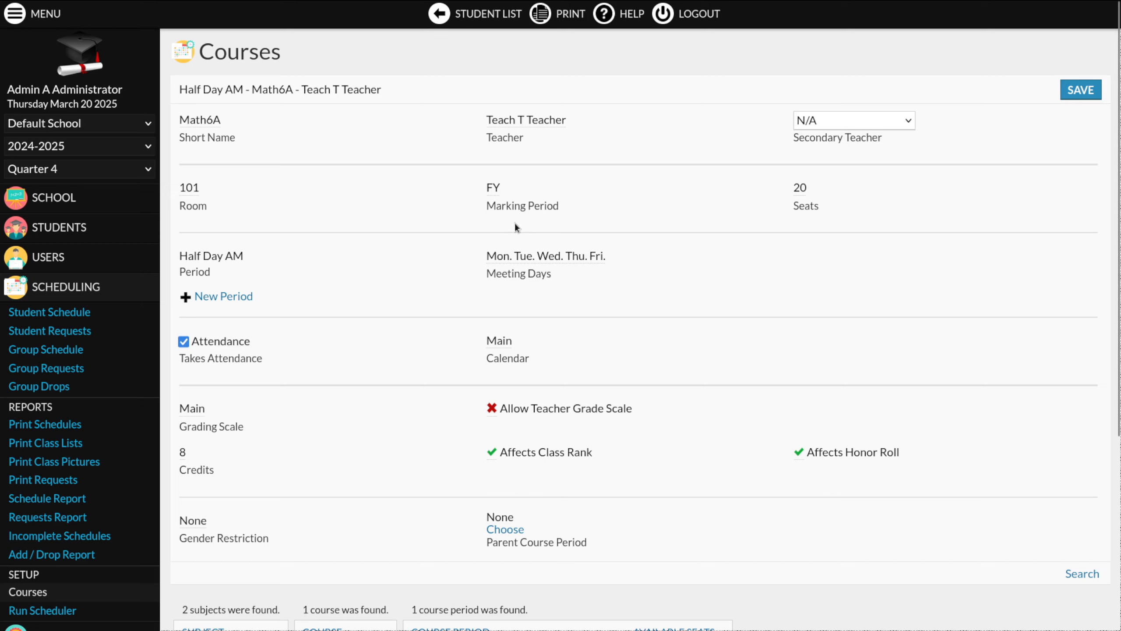
Step: Check the marking period choices of the Math6A course period and open its credits for editing
click(535, 212)
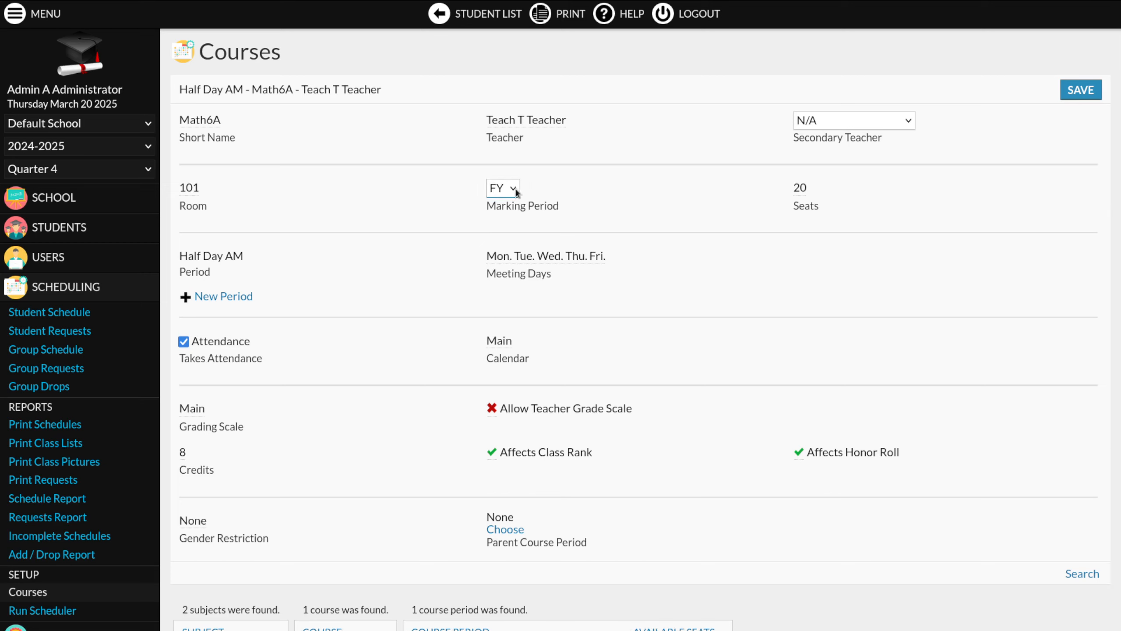
click(513, 188)
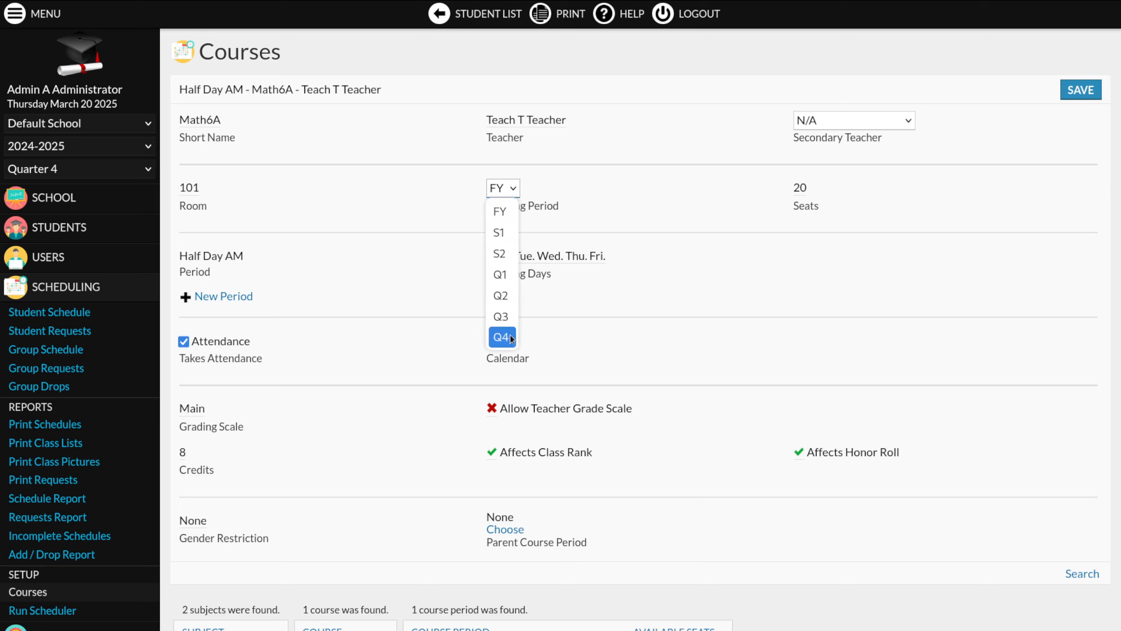
click(571, 313)
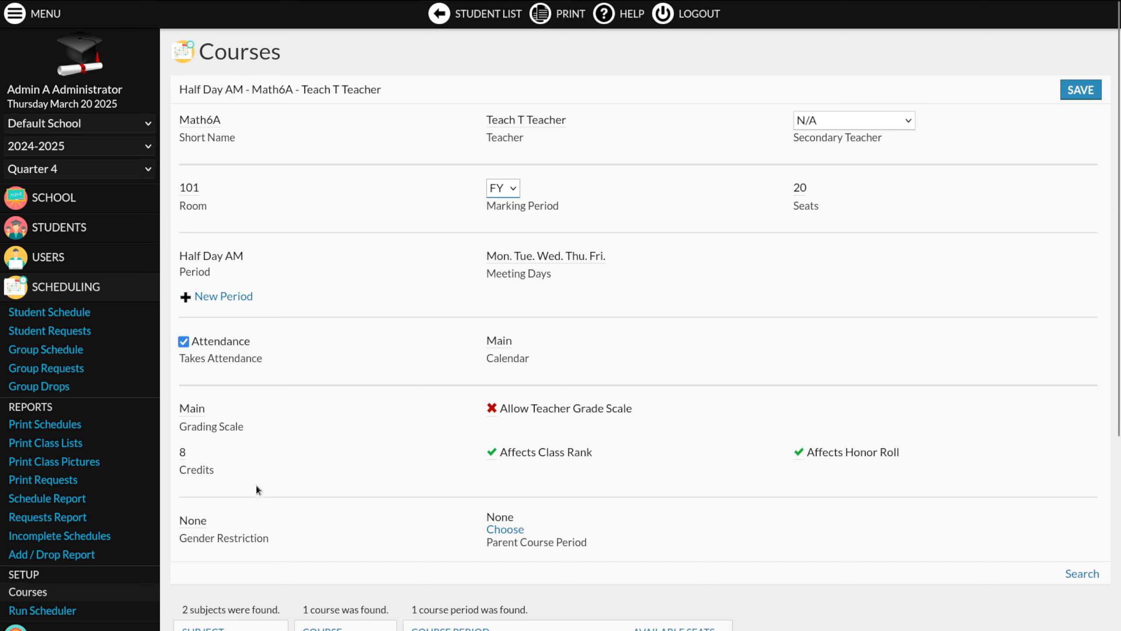
click(195, 476)
double_click(192, 451)
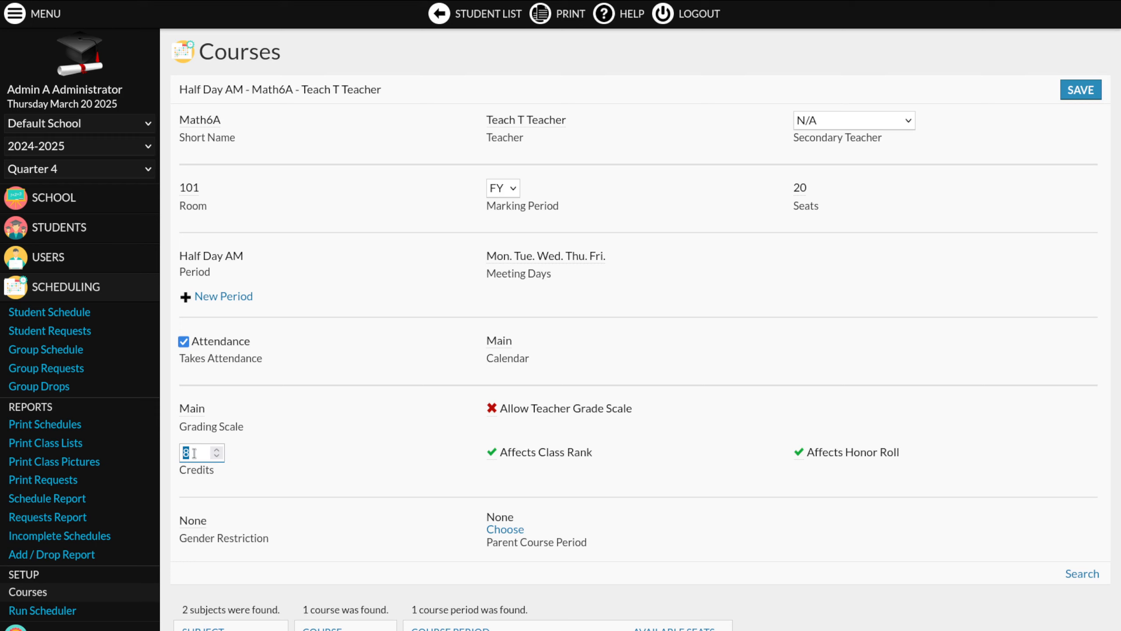
Step: Open the Spa6A course period of the Spanish 6 course and bring up its credits for editing
scroll(194, 453, down, 2)
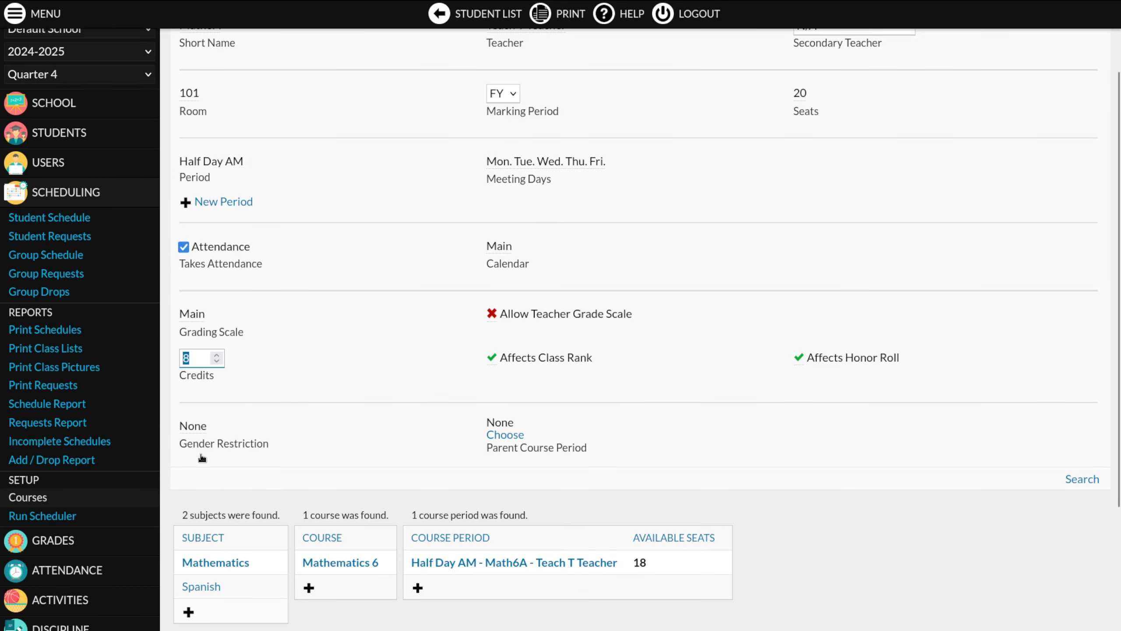
click(217, 587)
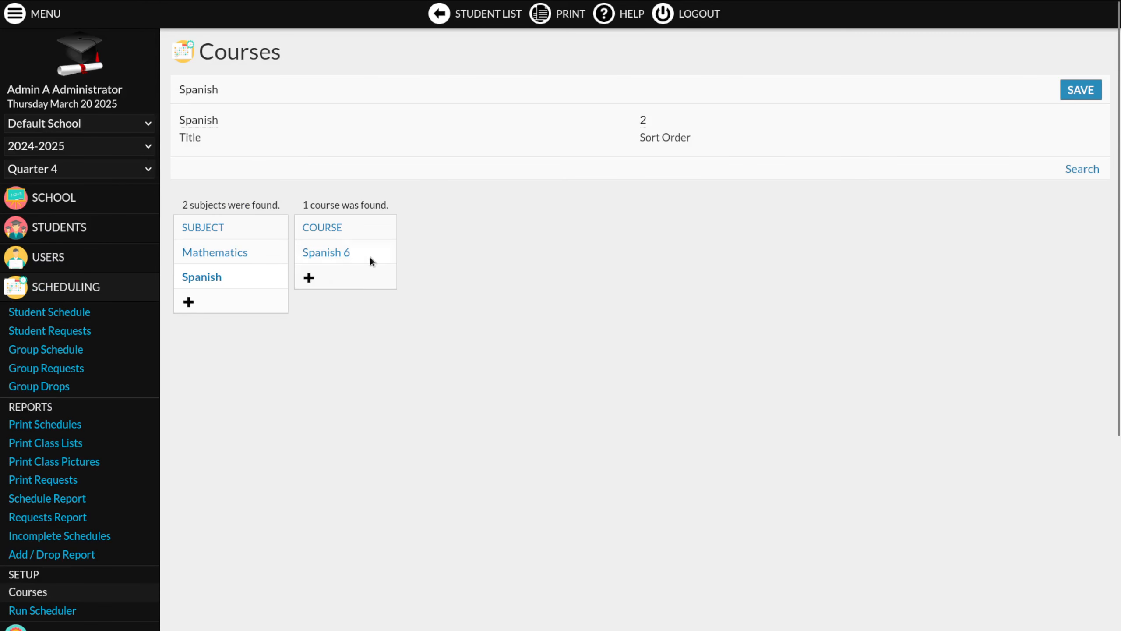
click(335, 245)
click(460, 542)
click(188, 453)
double_click(190, 454)
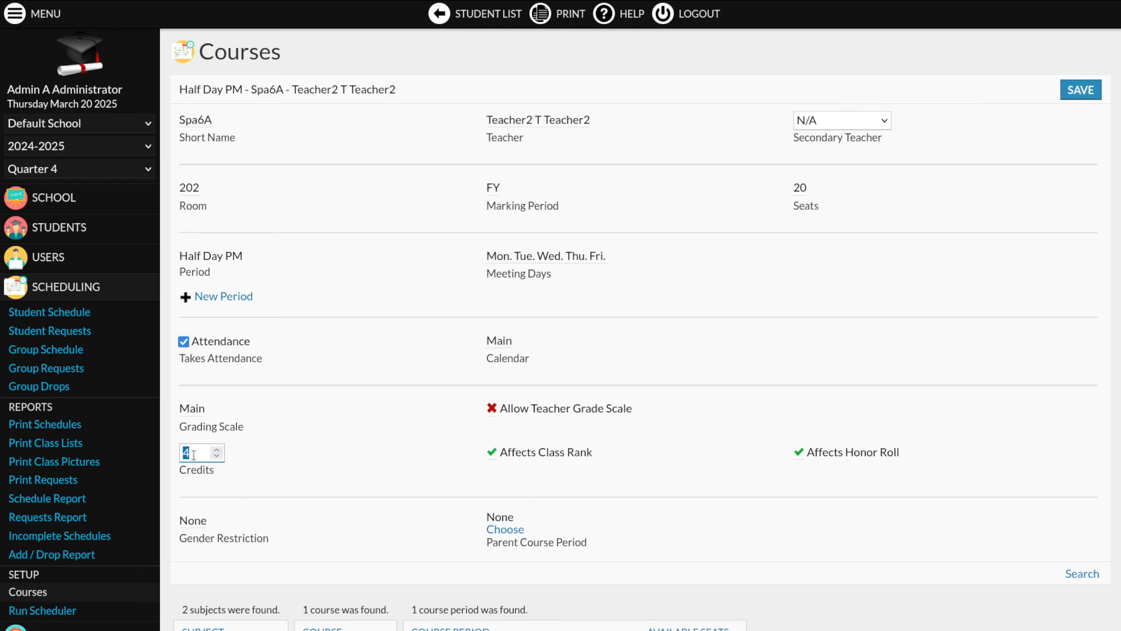
Step: Check the Spa6A course period's marking period choices alongside its credits, keeping the full year
click(494, 195)
click(508, 191)
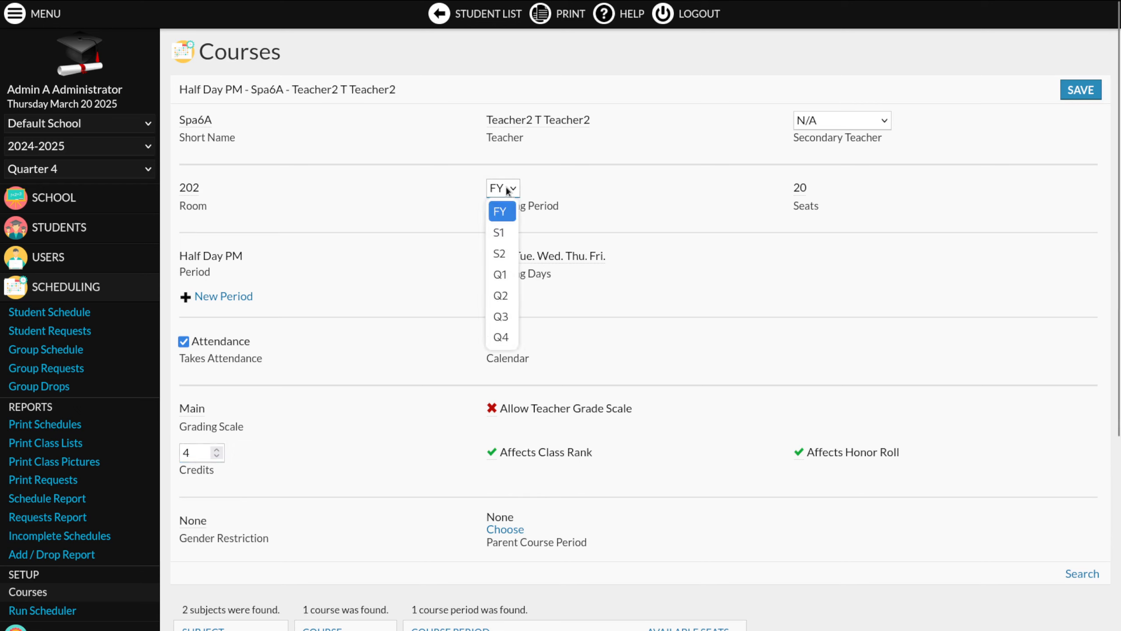
click(552, 326)
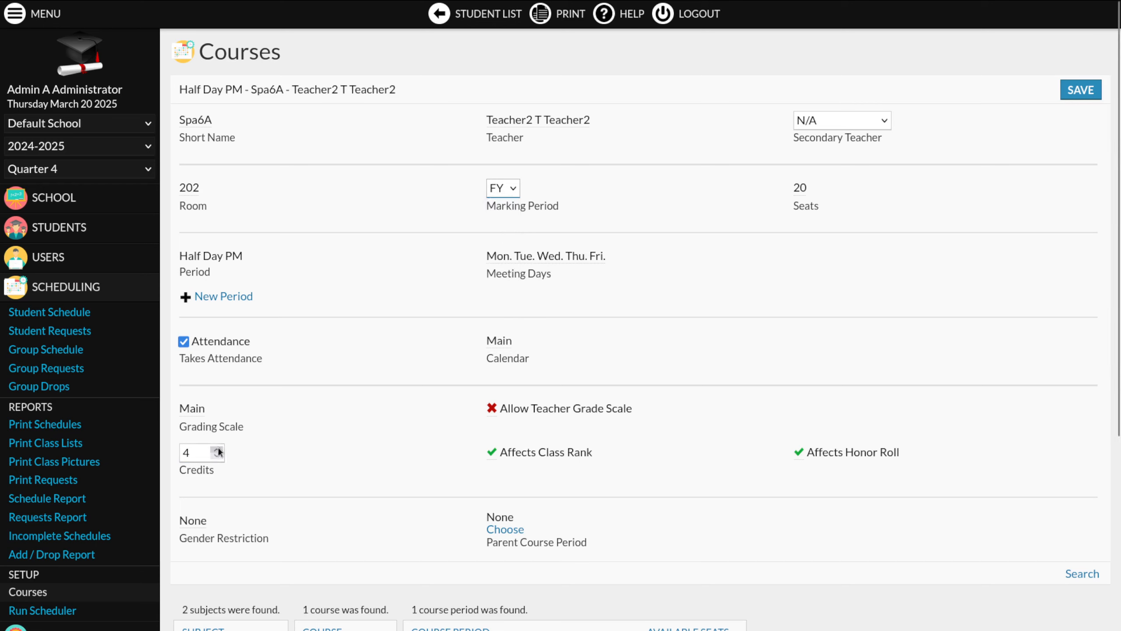
double_click(194, 451)
click(502, 188)
click(553, 320)
Step: Open the grading scale selection of the Spa6A course period and keep the Main scale
click(220, 431)
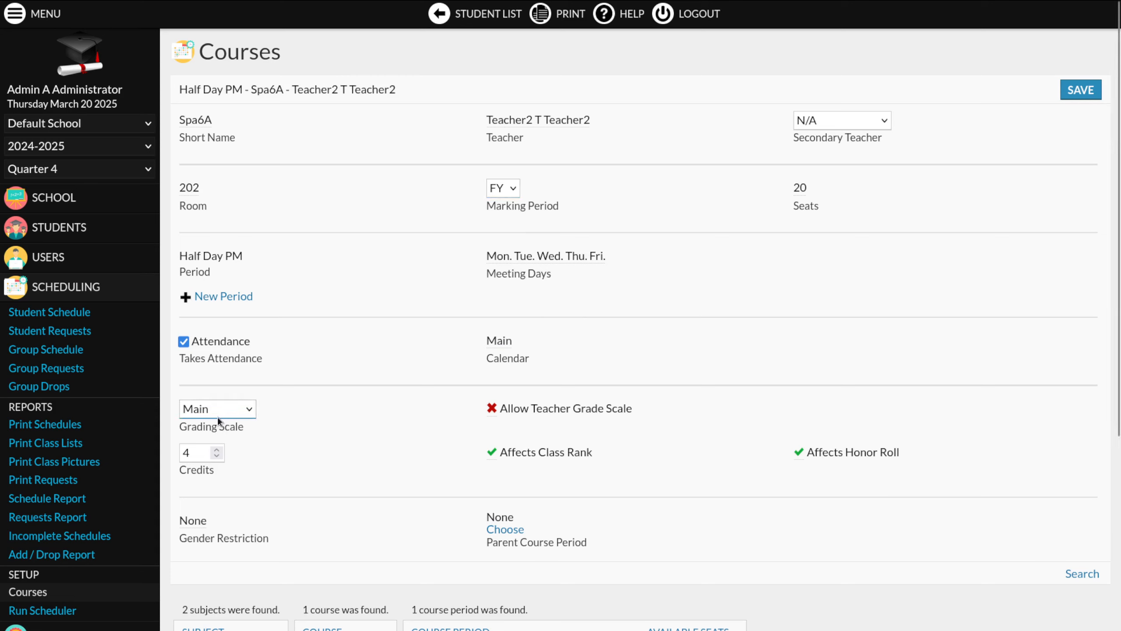
click(218, 416)
click(217, 416)
Step: Open the Main grading scale in the grading setup and bring up the A+ grade's title for editing
scroll(305, 373, down, 4)
mouse_move(105, 448)
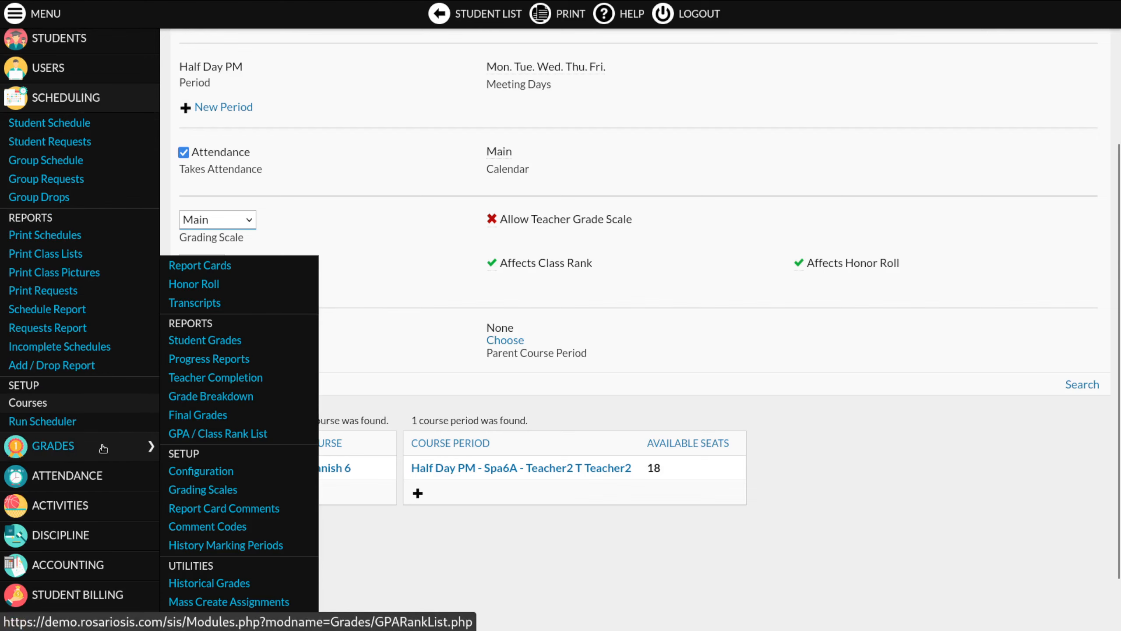
click(210, 491)
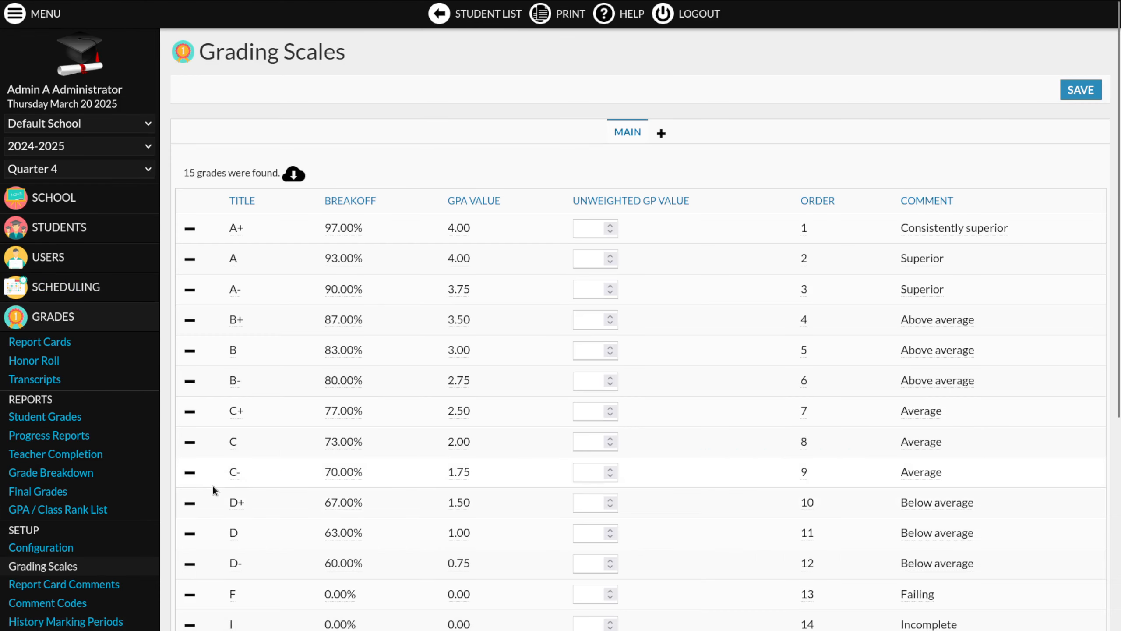
click(236, 228)
drag(253, 230, 233, 232)
click(250, 232)
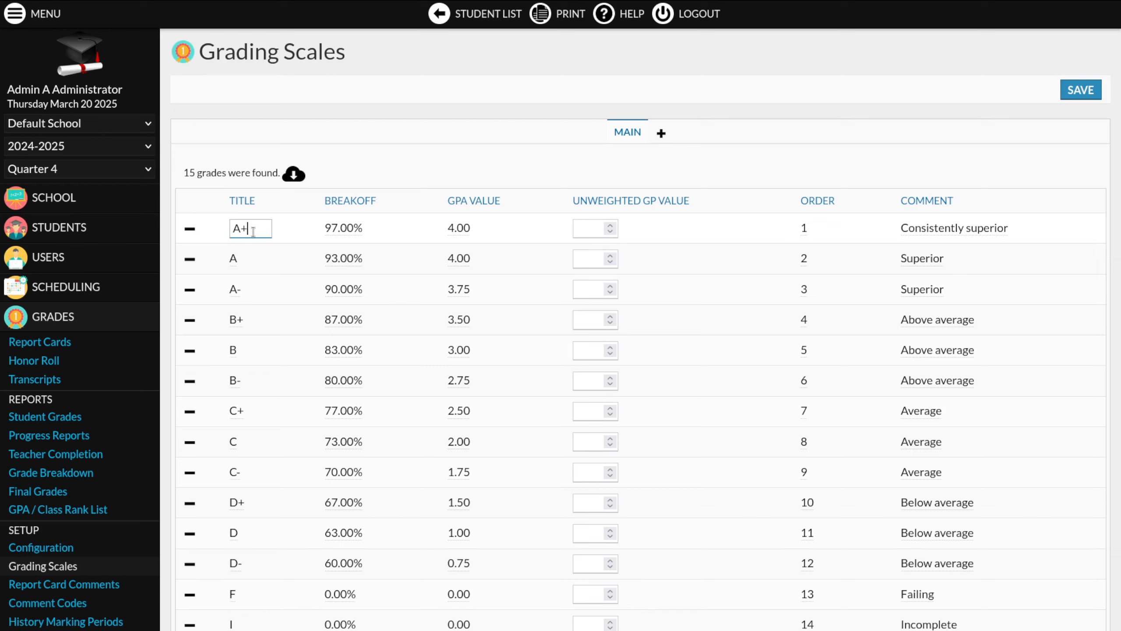
Step: Examine the A+ grade's title, breakoff and GPA value in the Main grading scale, opening the breakoff and GPA value for editing
drag(253, 231, 236, 232)
click(338, 230)
drag(338, 231, 328, 229)
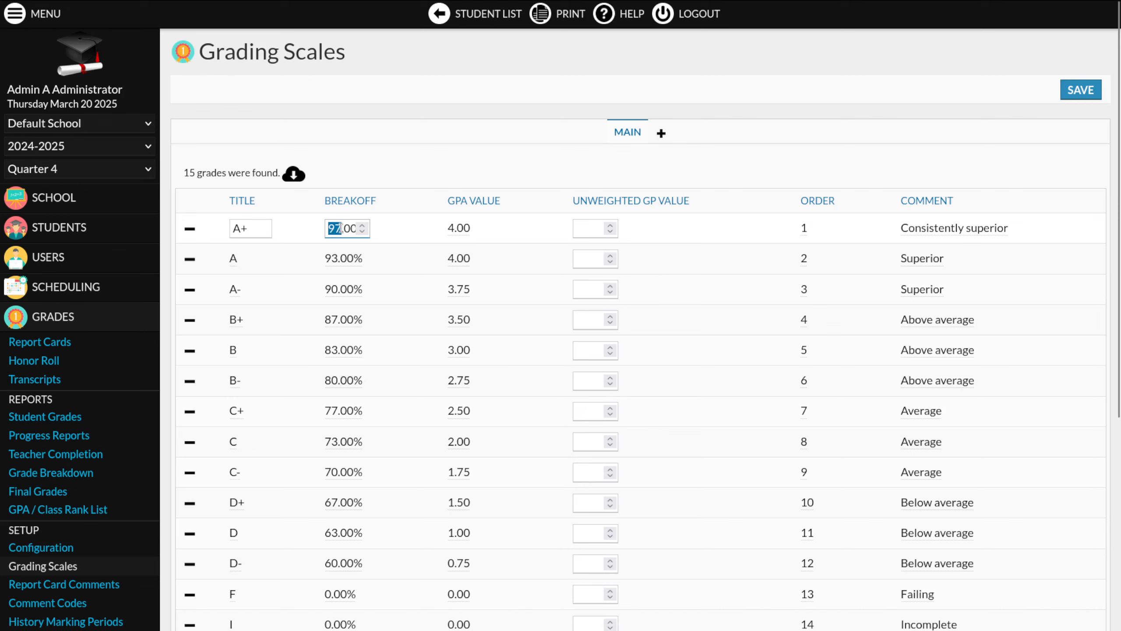
drag(341, 228, 328, 228)
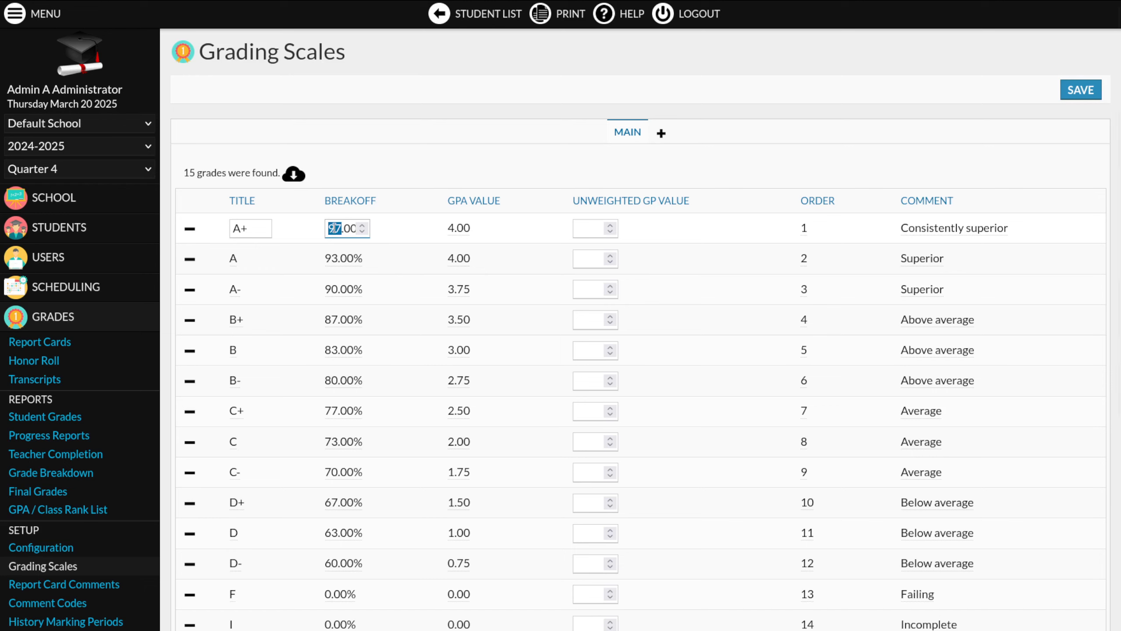
click(458, 227)
drag(458, 228, 454, 227)
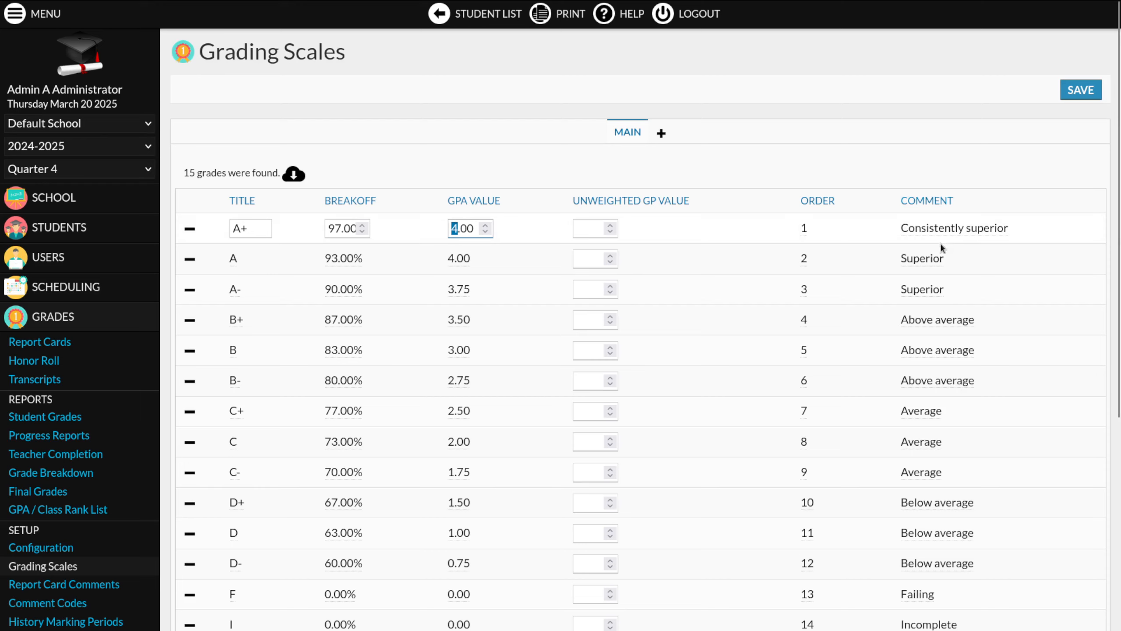
Step: Examine the N/A grade's title, breakoff and GPA value fields in the Main grading scale
scroll(928, 285, down, 2)
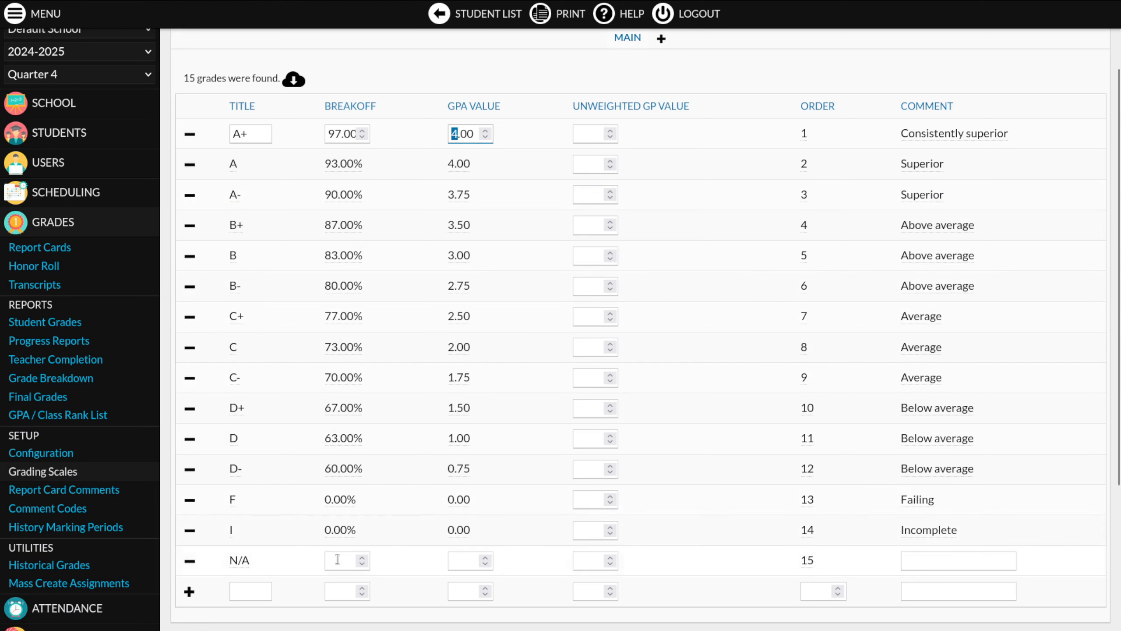
click(241, 565)
drag(258, 562, 234, 562)
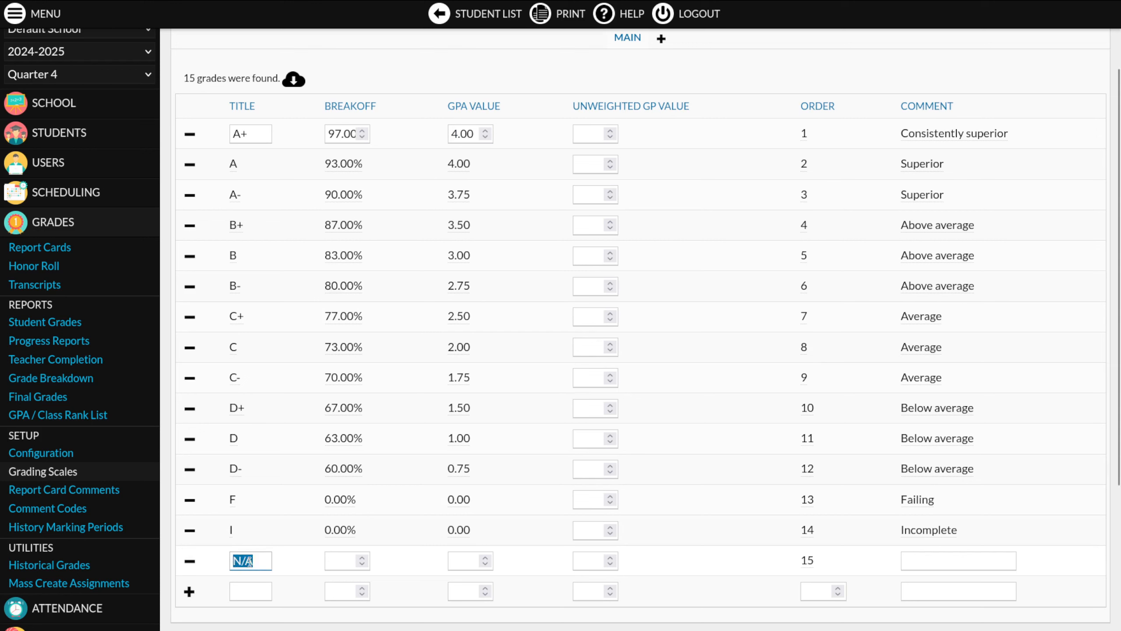
click(331, 561)
click(455, 561)
scroll(557, 217, up, 2)
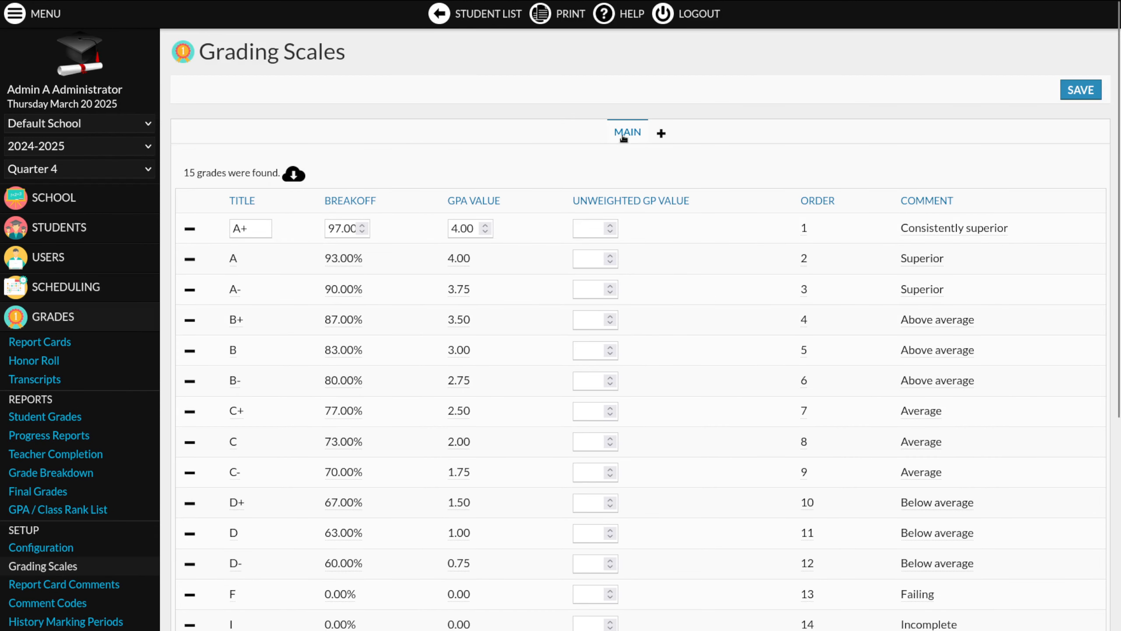
Step: Check the Main scale's scale value and minimum passing grade and the new scale entry, then return to the Main scale's grades
click(660, 136)
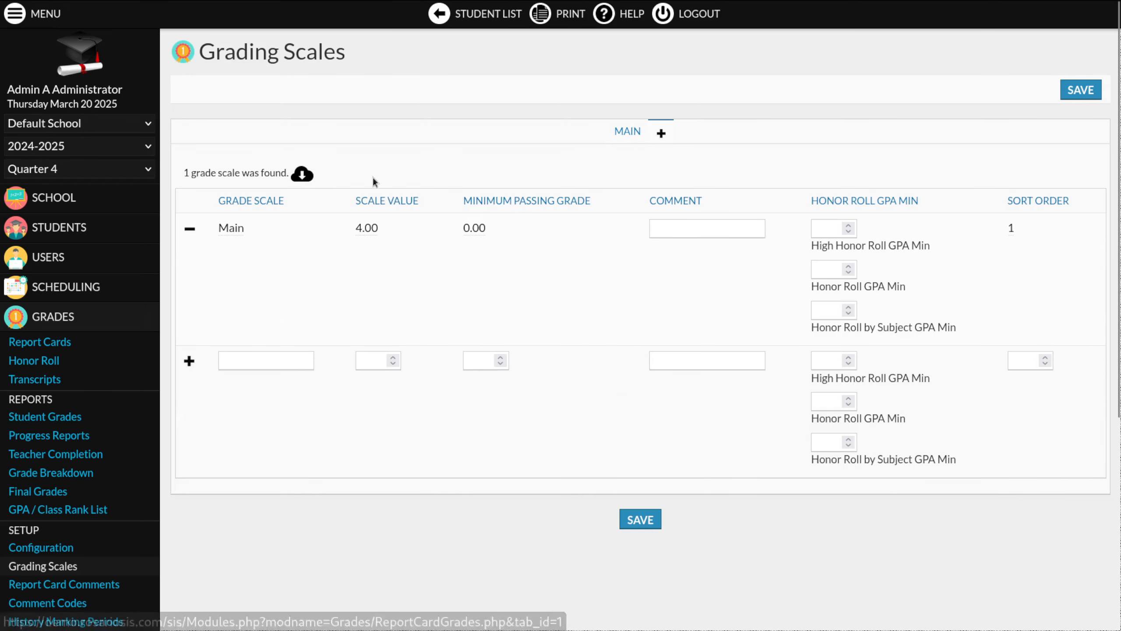
click(361, 233)
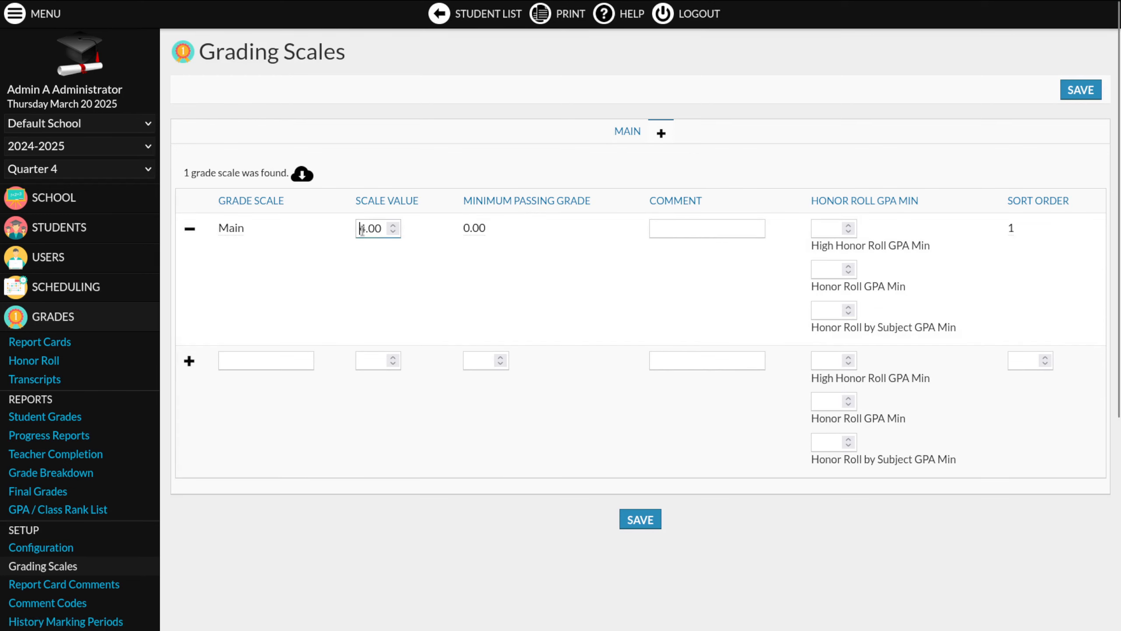
drag(367, 228, 360, 229)
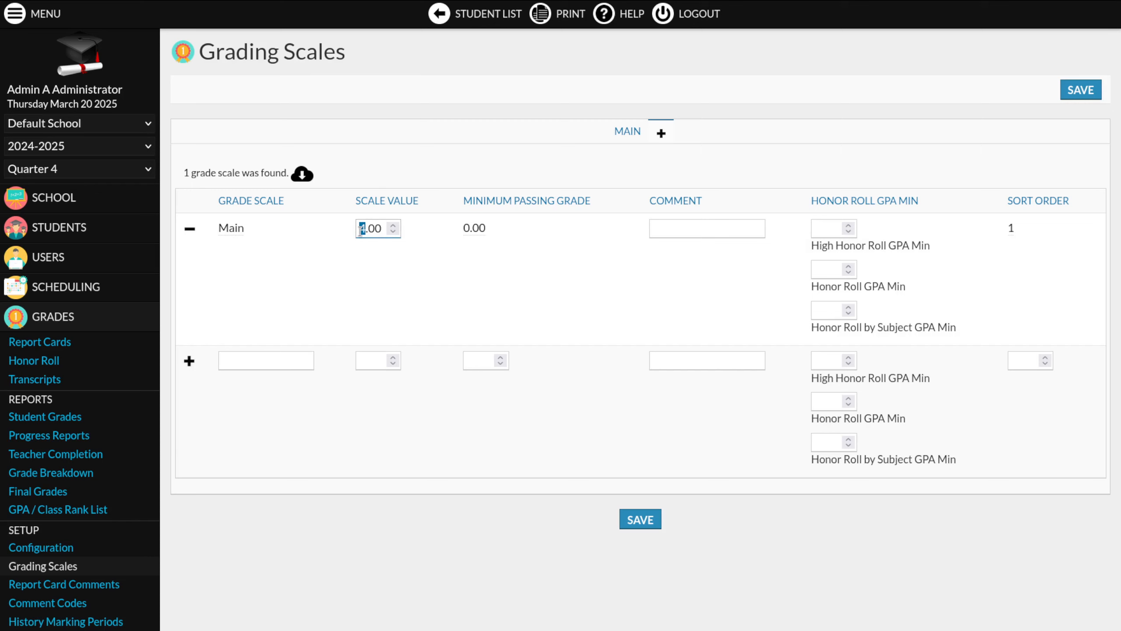
click(470, 227)
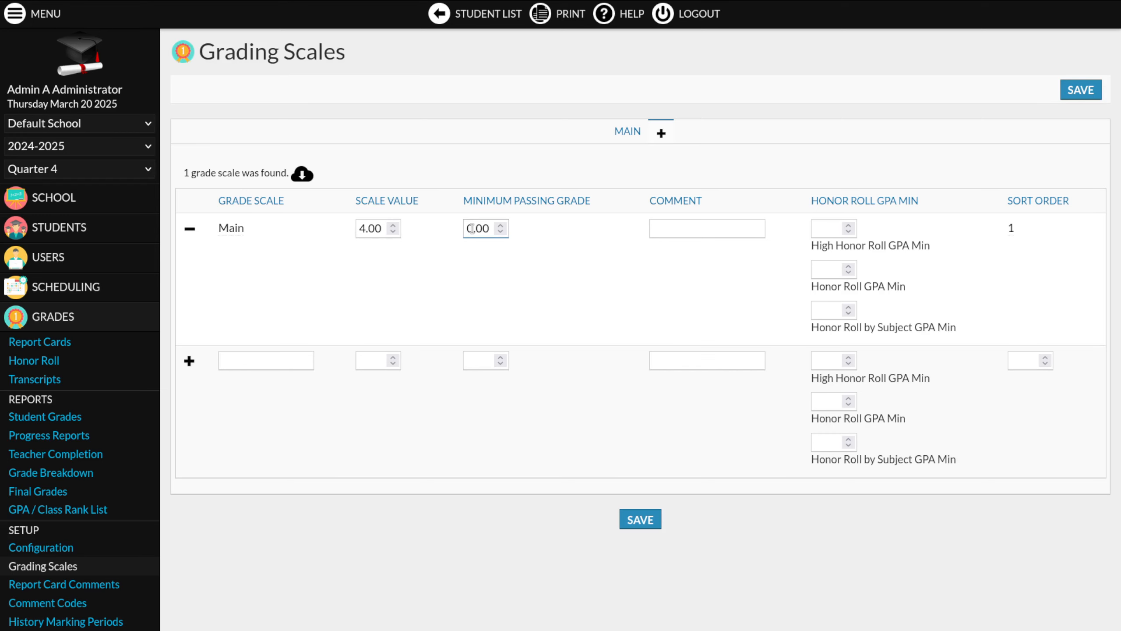
click(263, 368)
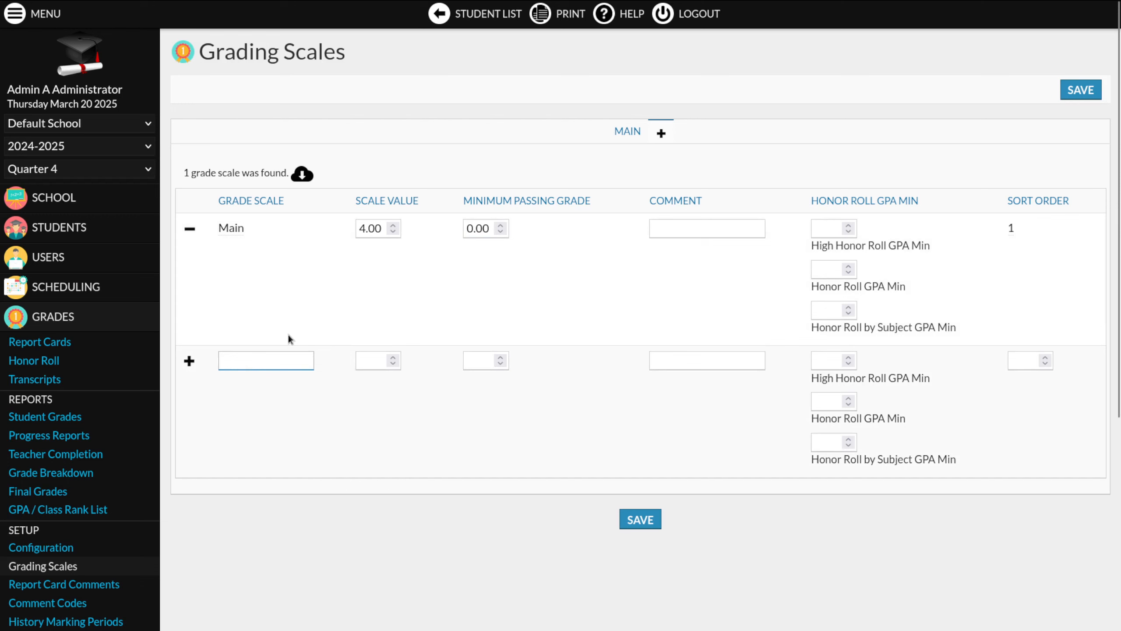
click(629, 131)
Step: Open the configuration of the Grading Scale Generation plugin in the school setup
mouse_move(89, 197)
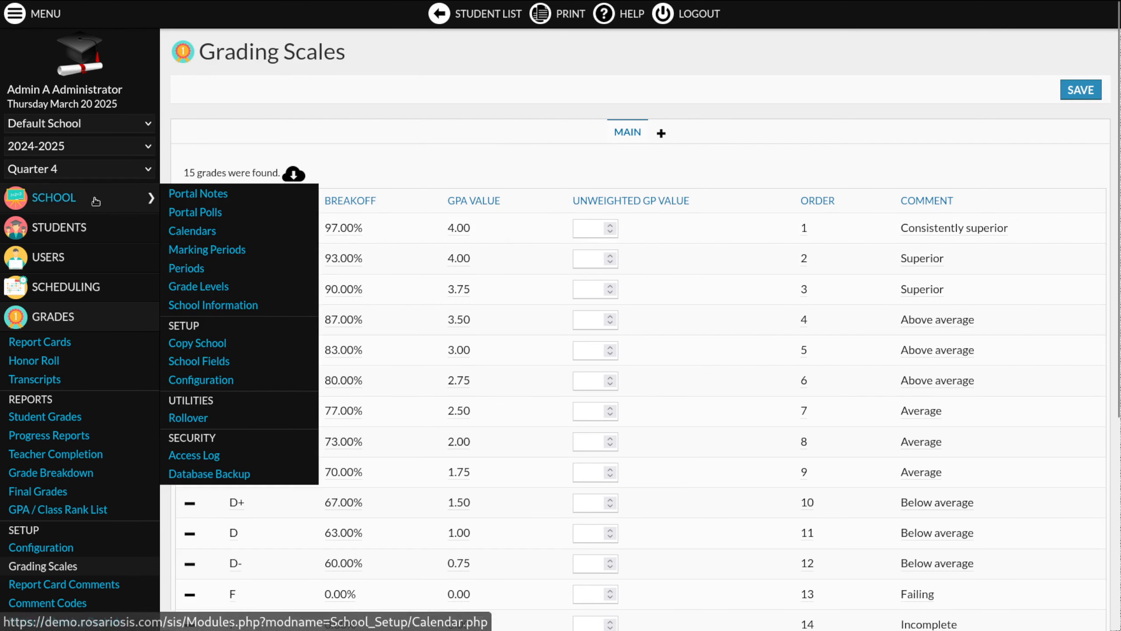
click(218, 379)
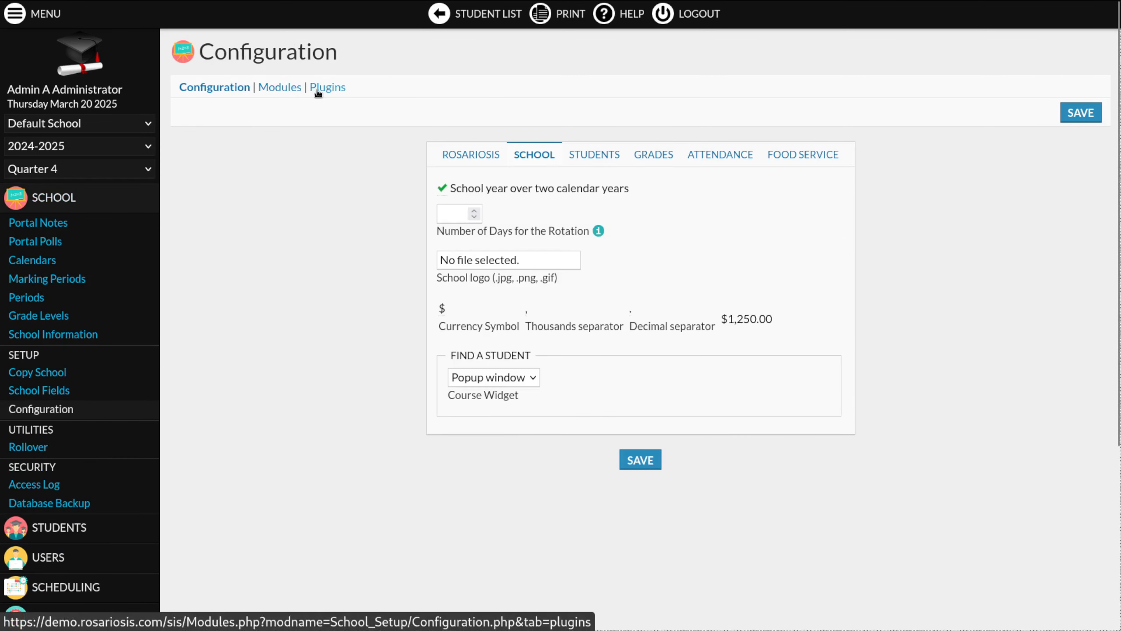
click(318, 88)
drag(361, 300, 500, 299)
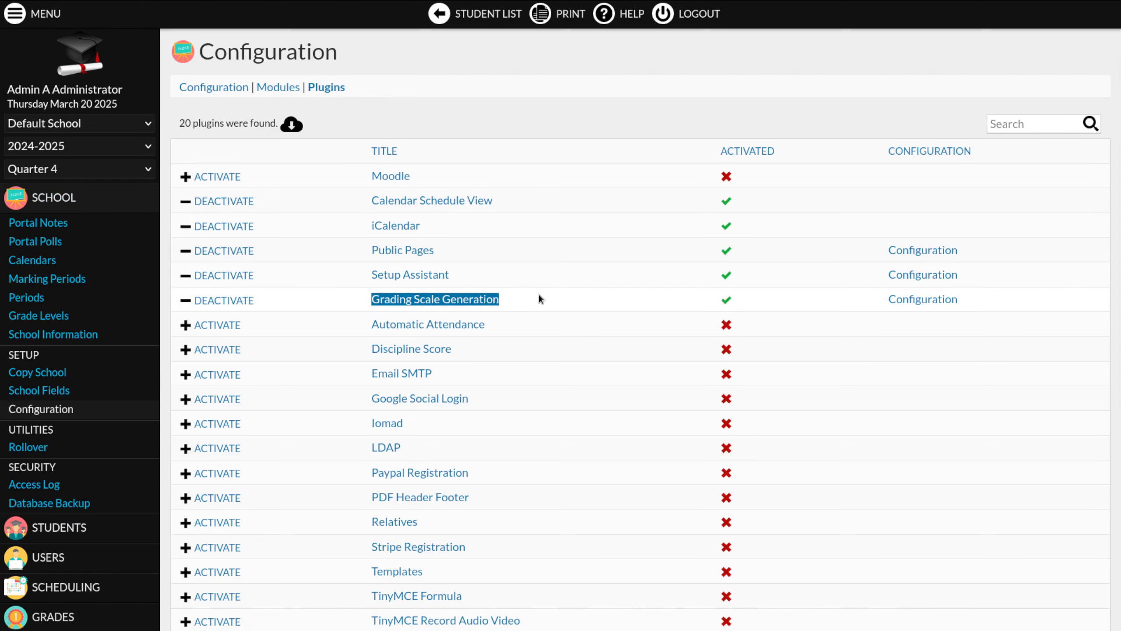
click(944, 300)
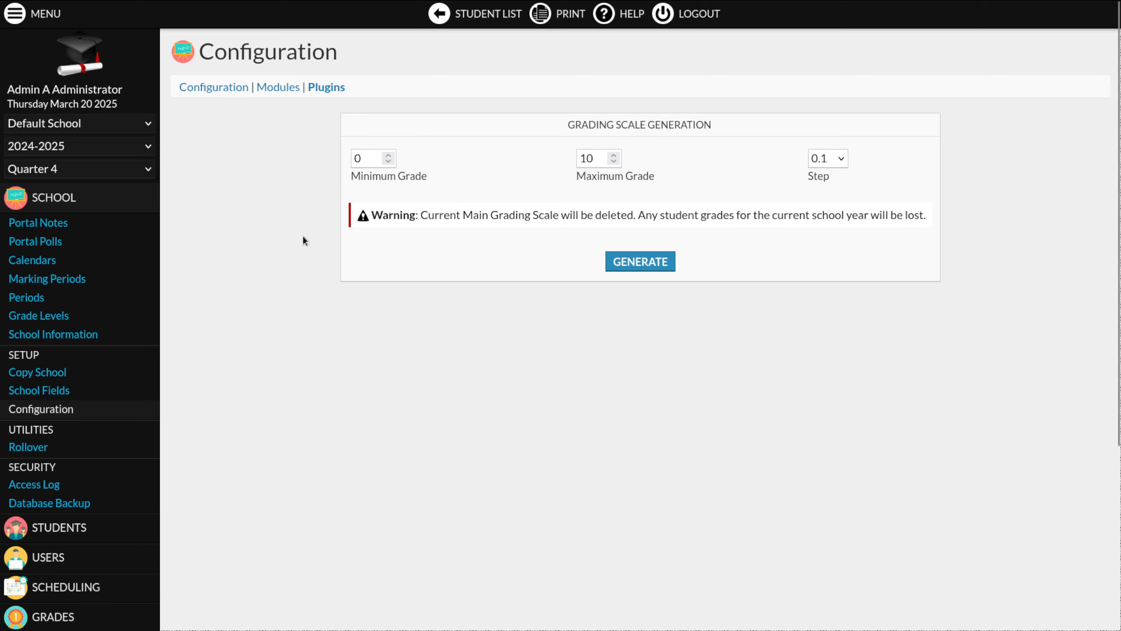
Step: Open the school information and bring up the Base Grading Scale for editing
click(101, 336)
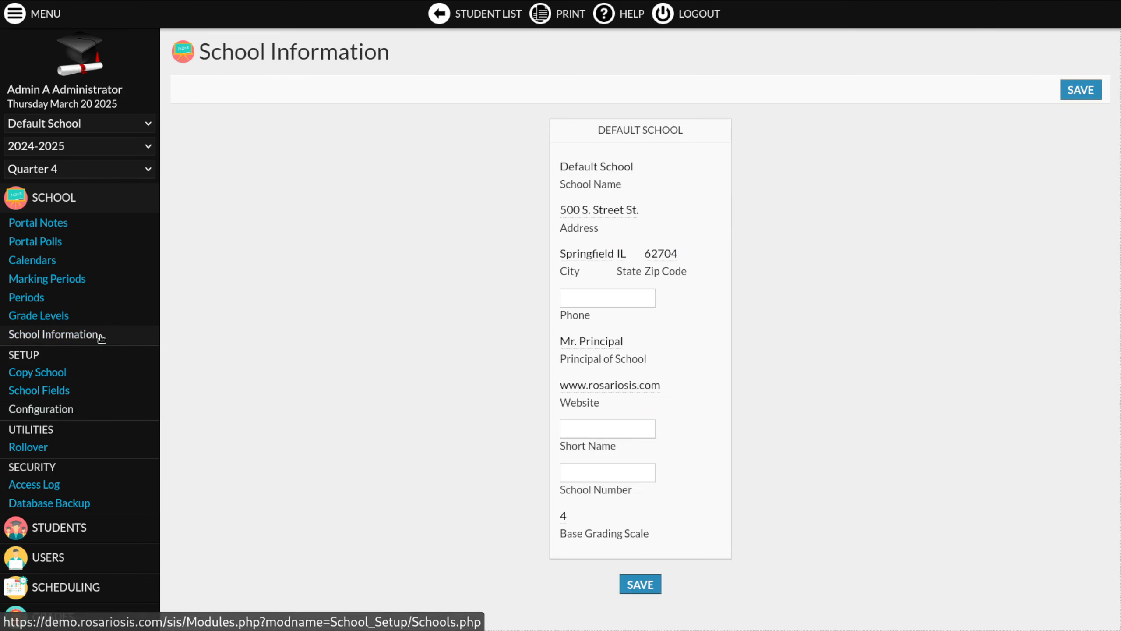
drag(664, 535, 556, 536)
click(564, 517)
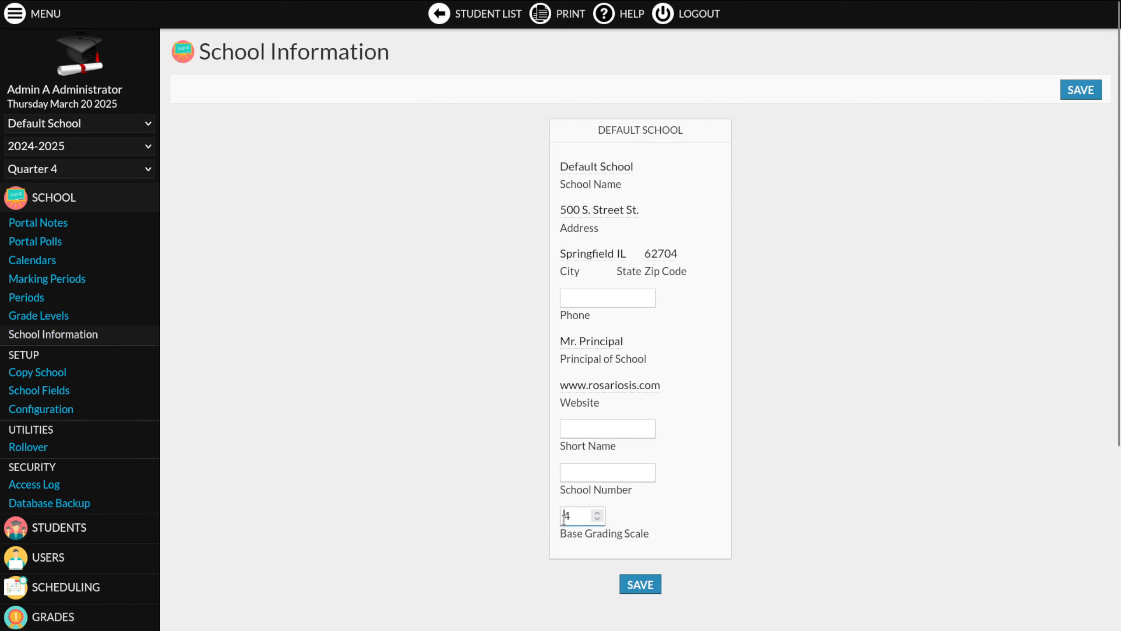
double_click(563, 516)
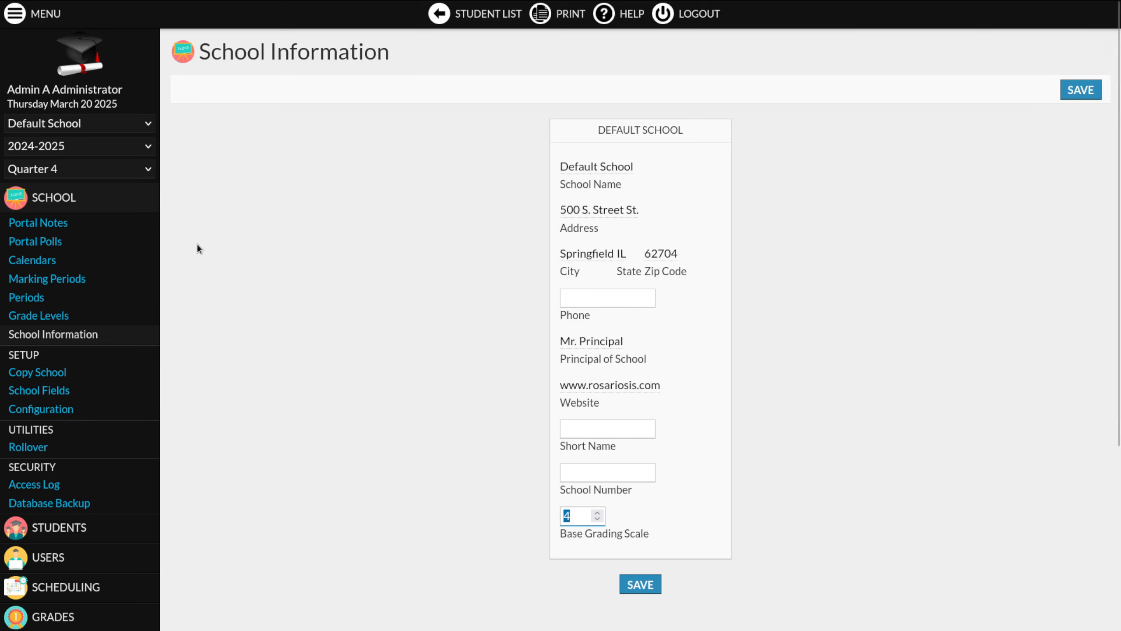
Step: Find users with the Teacher profile for final grade input and open the second listed teacher's final grades
mouse_move(132, 562)
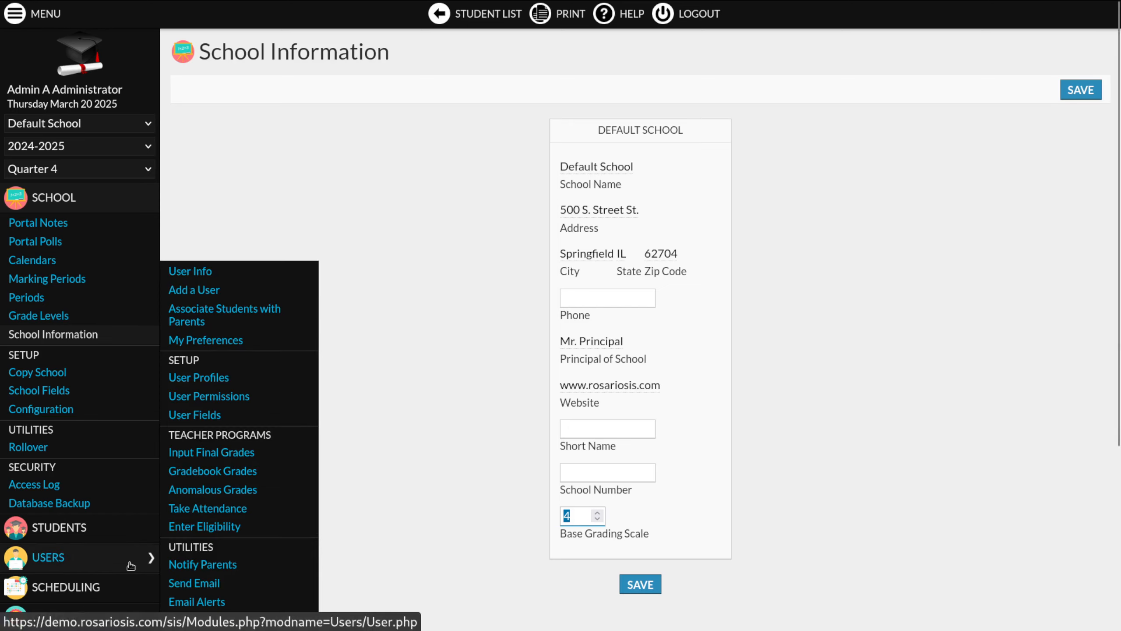
click(211, 459)
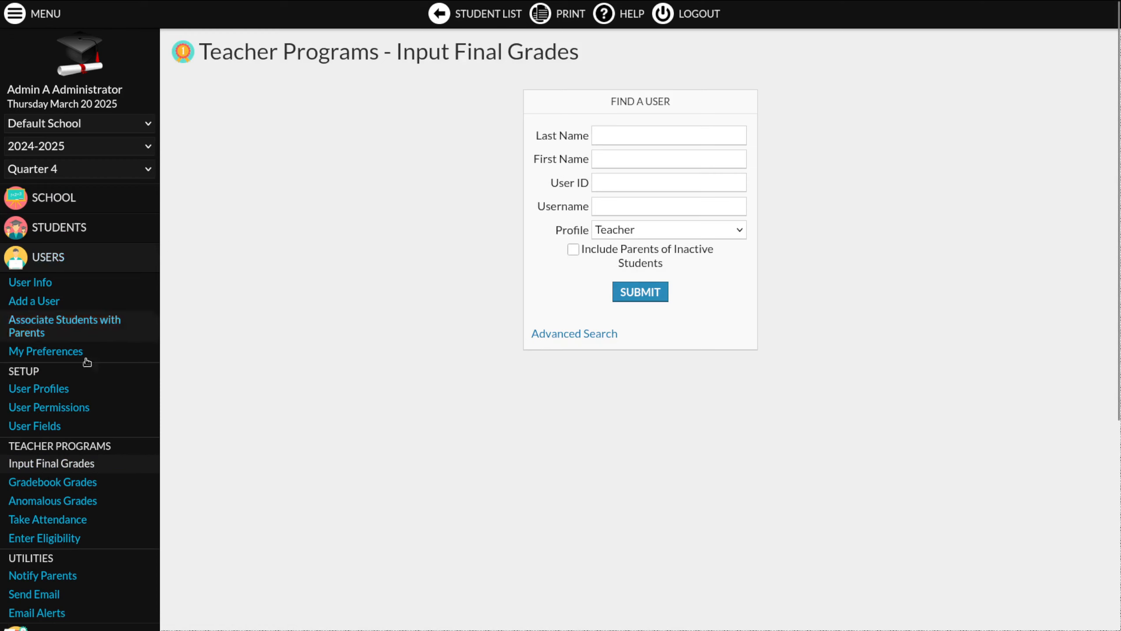
click(73, 463)
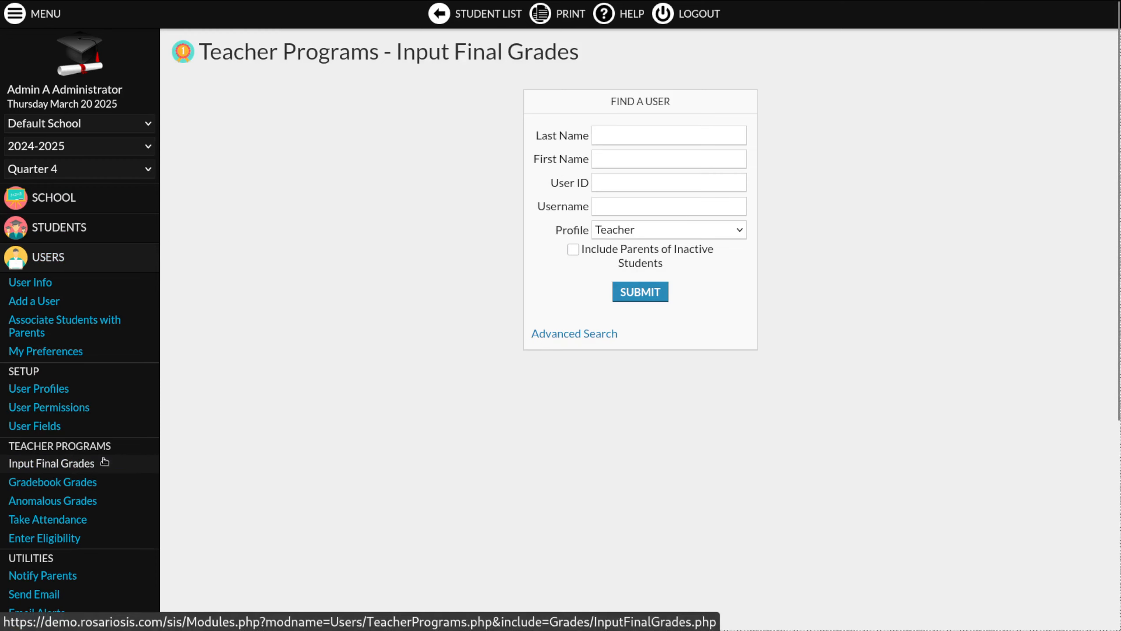
click(633, 298)
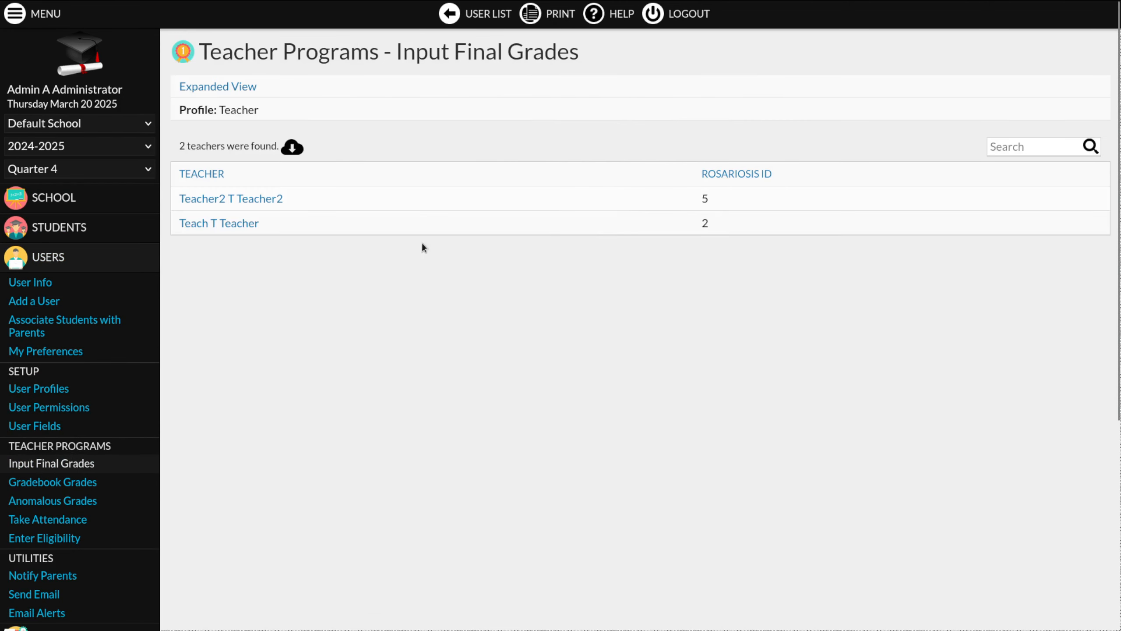
click(215, 222)
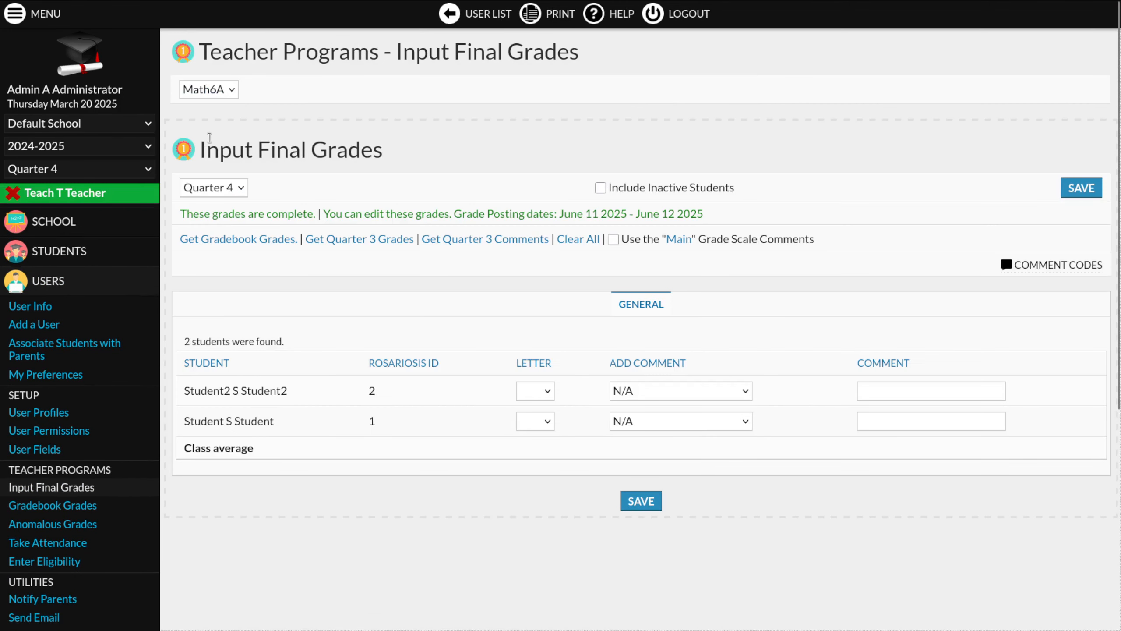
Step: Check the available course periods and marking periods for final grades, keeping Math6A and Quarter 4
click(225, 90)
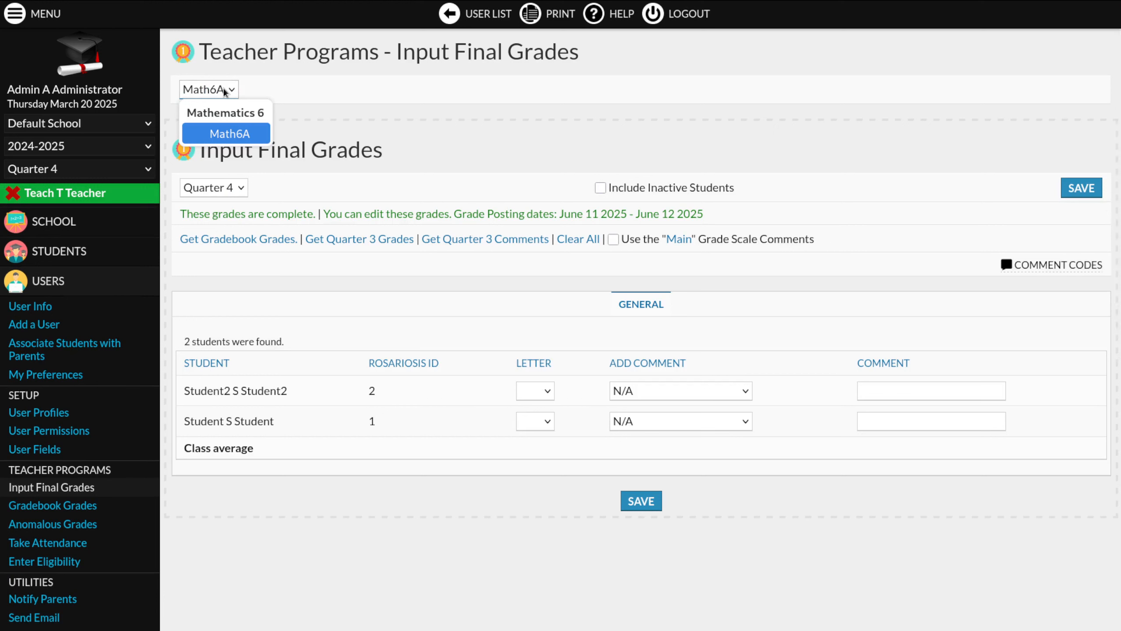
click(224, 90)
click(232, 189)
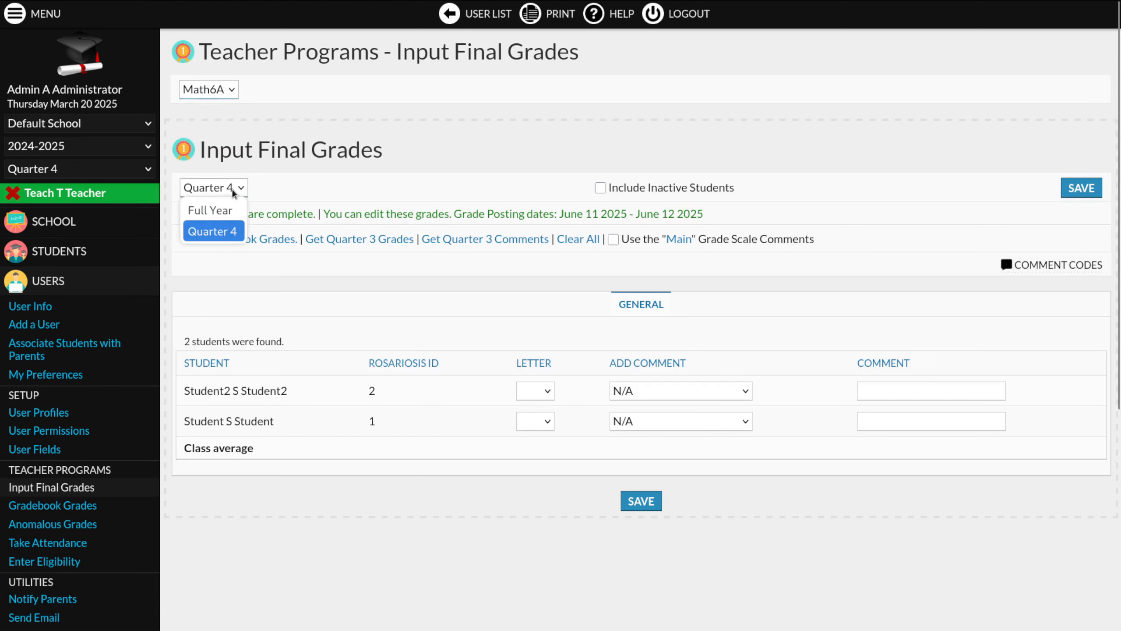
click(233, 190)
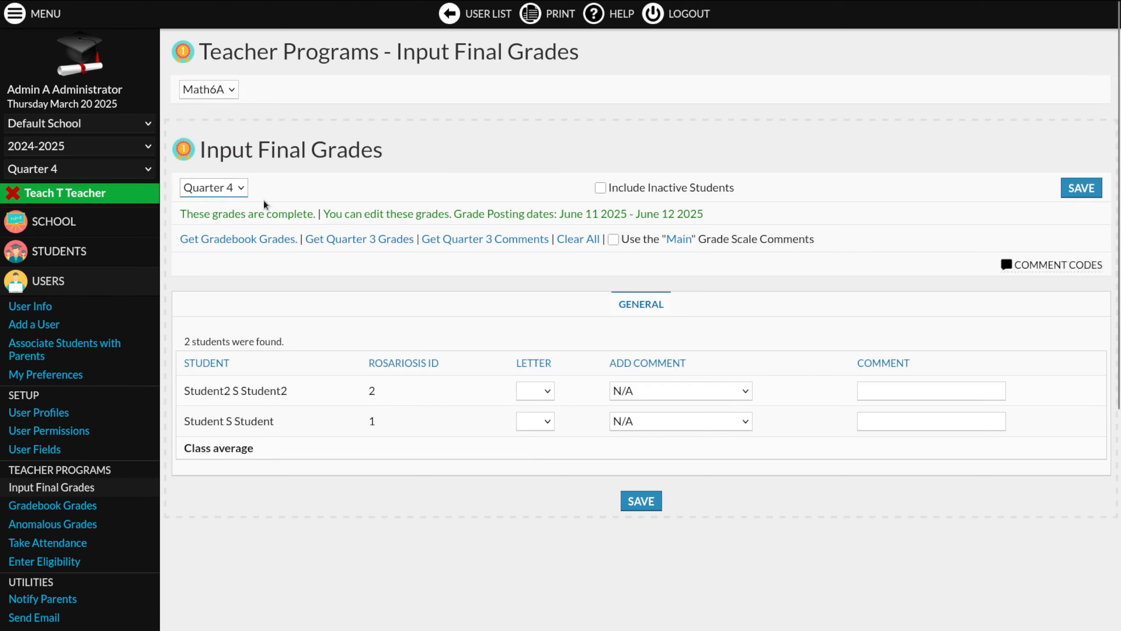
Step: Give the first listed Math6A student an A- and the second a B- for Quarter 4, and save the final grades
click(536, 392)
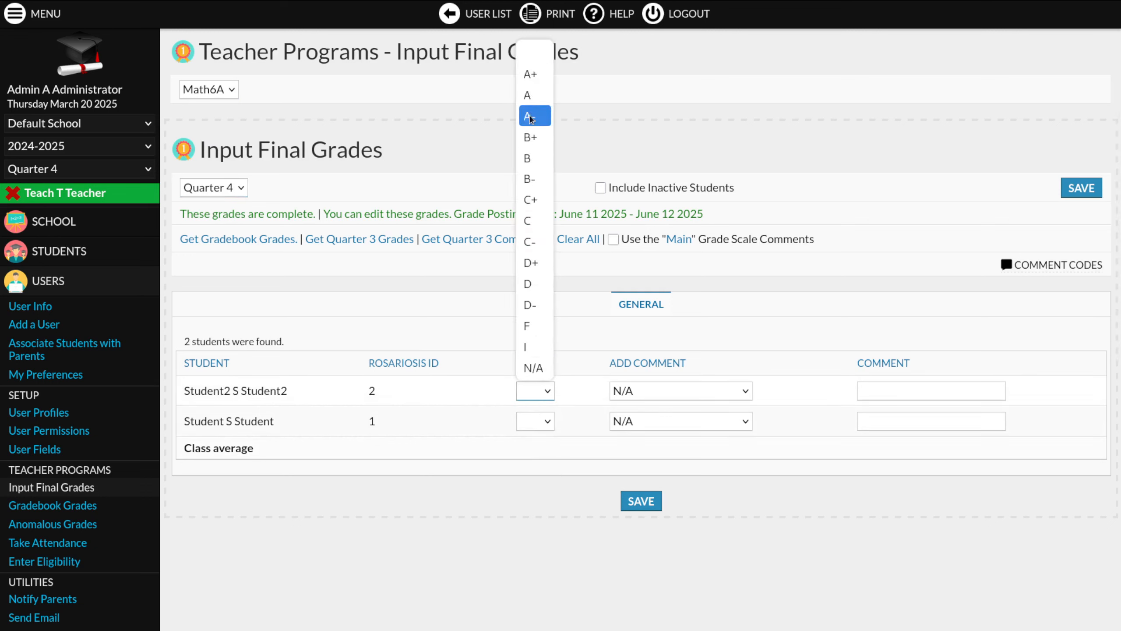
click(535, 103)
click(543, 421)
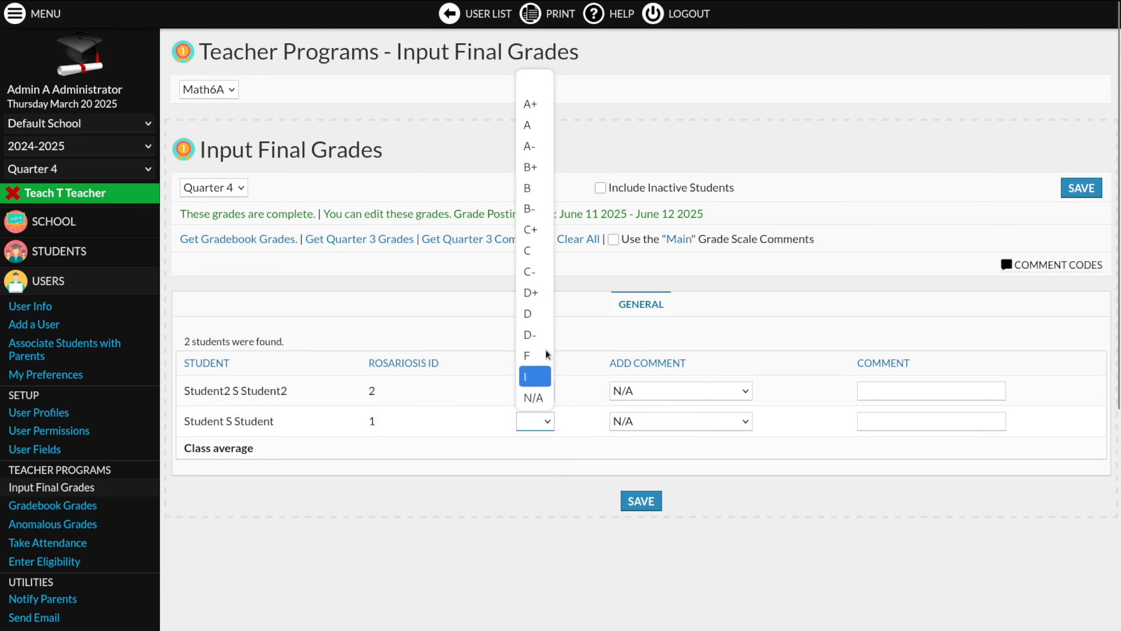
click(535, 209)
click(645, 502)
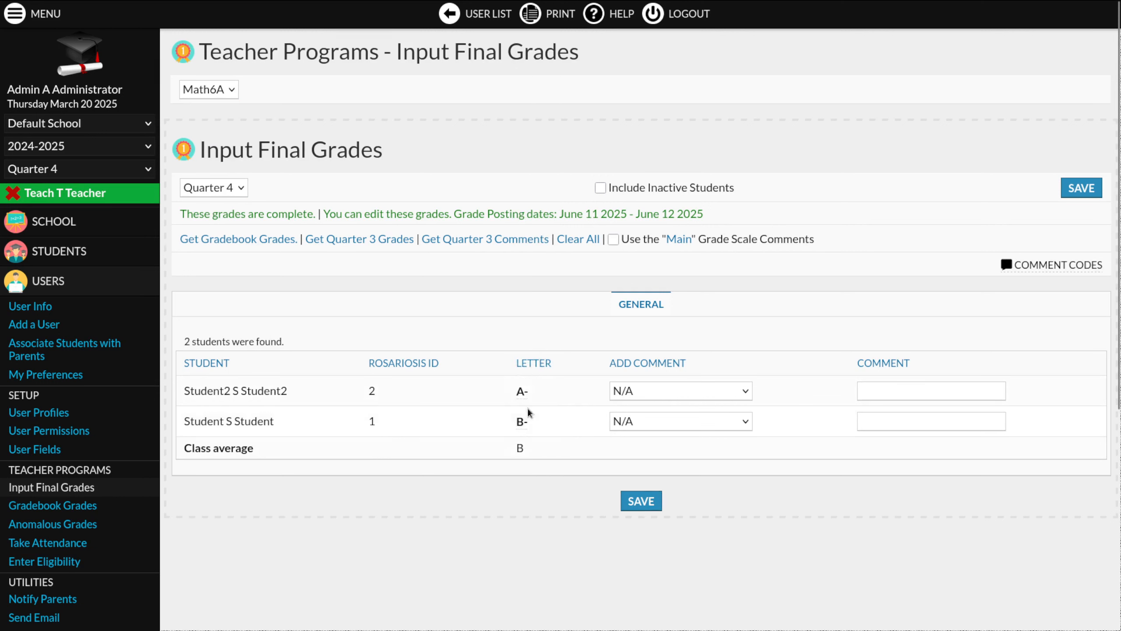
Step: Set the school's Grades configuration to use letter and percent grades, and save it
mouse_move(155, 223)
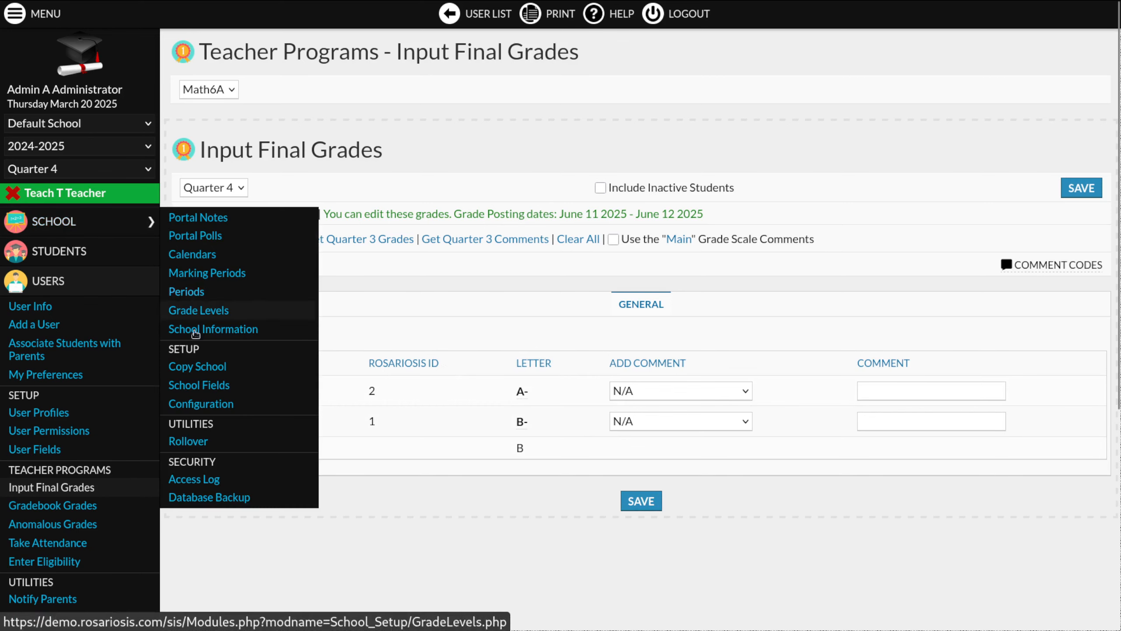
click(197, 403)
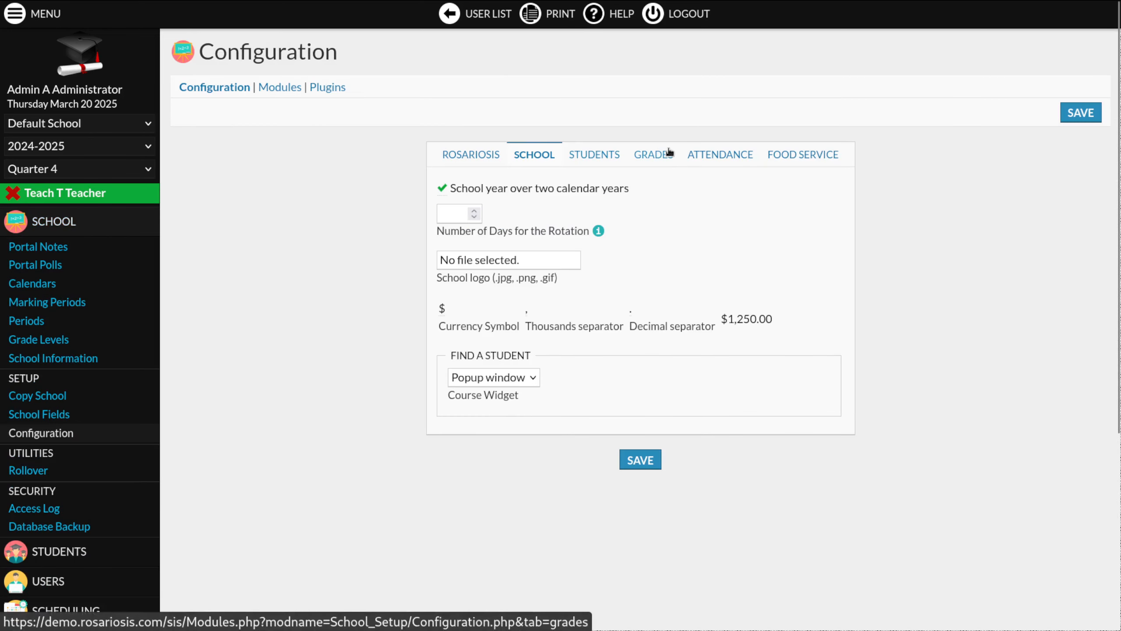
click(653, 154)
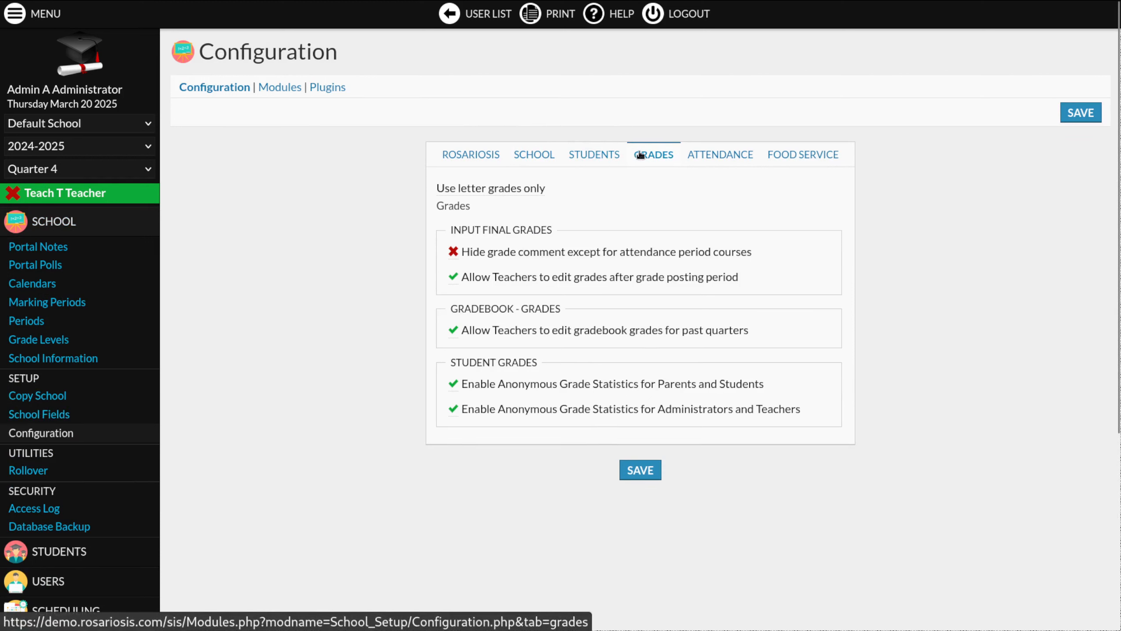
click(496, 191)
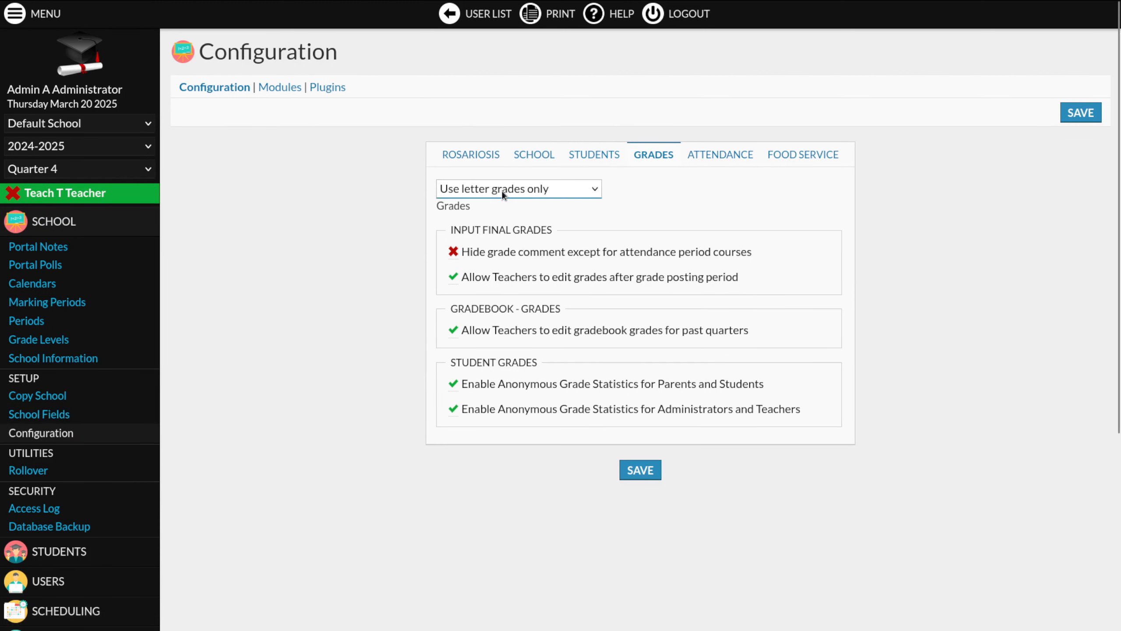
click(502, 191)
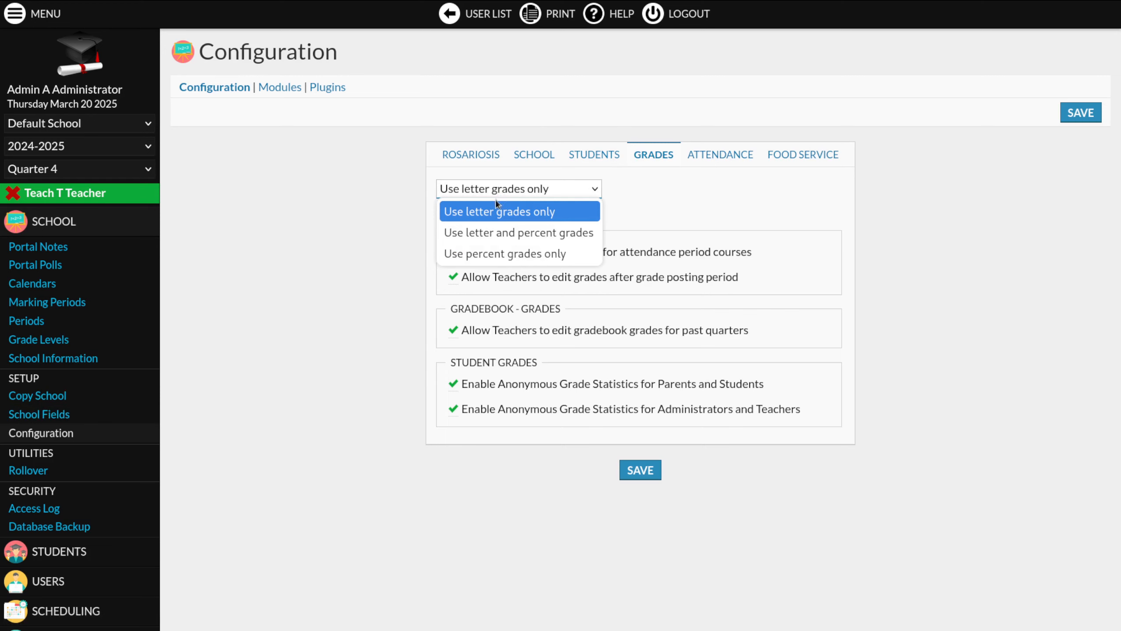
click(488, 233)
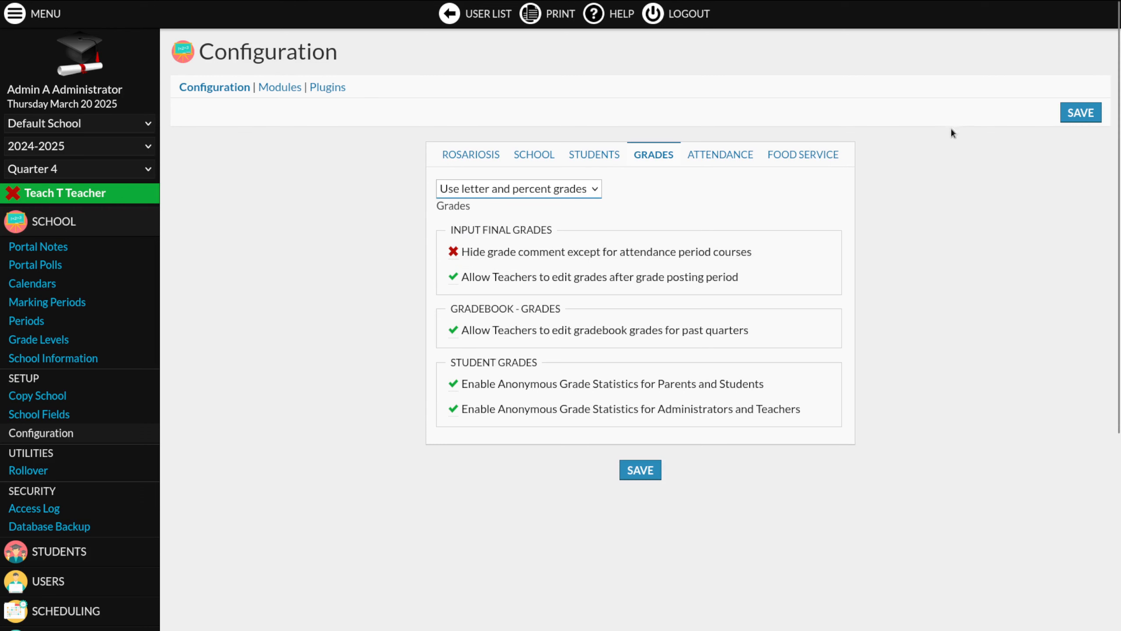
click(1077, 115)
Step: Reopen the teacher's final grades and clear the letter grades of both Math6A students
mouse_move(133, 550)
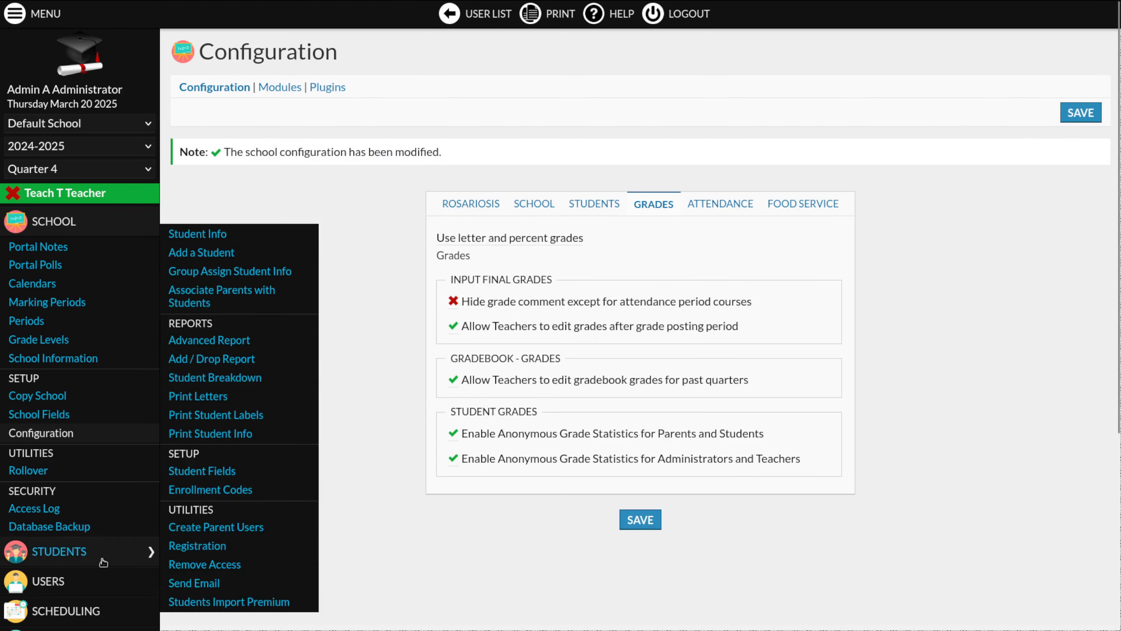
click(212, 452)
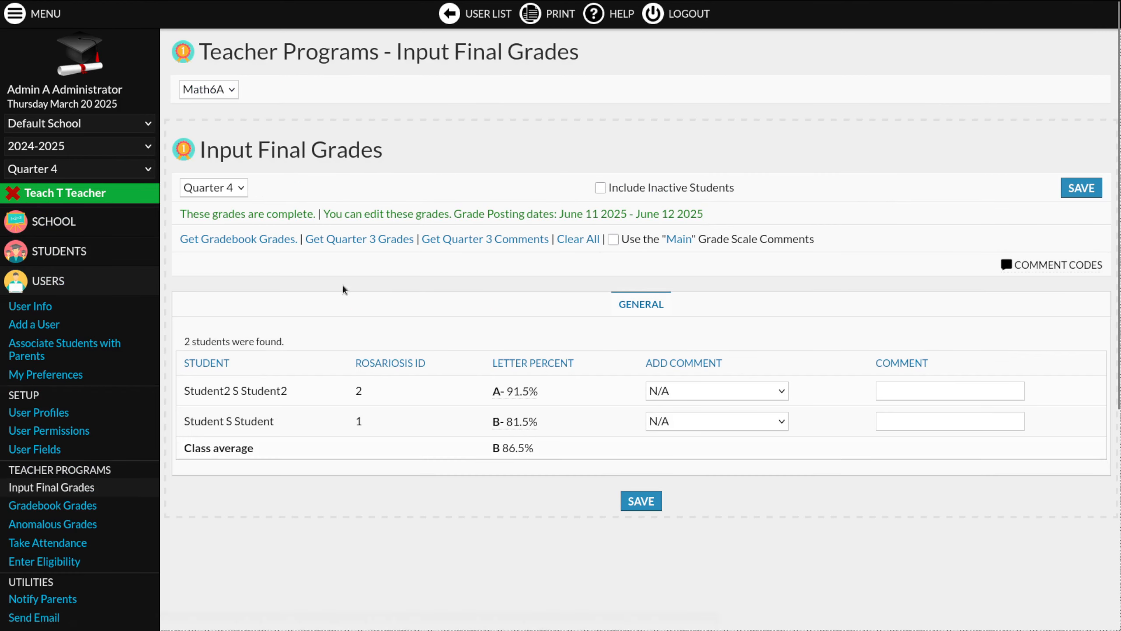
click(512, 393)
click(558, 391)
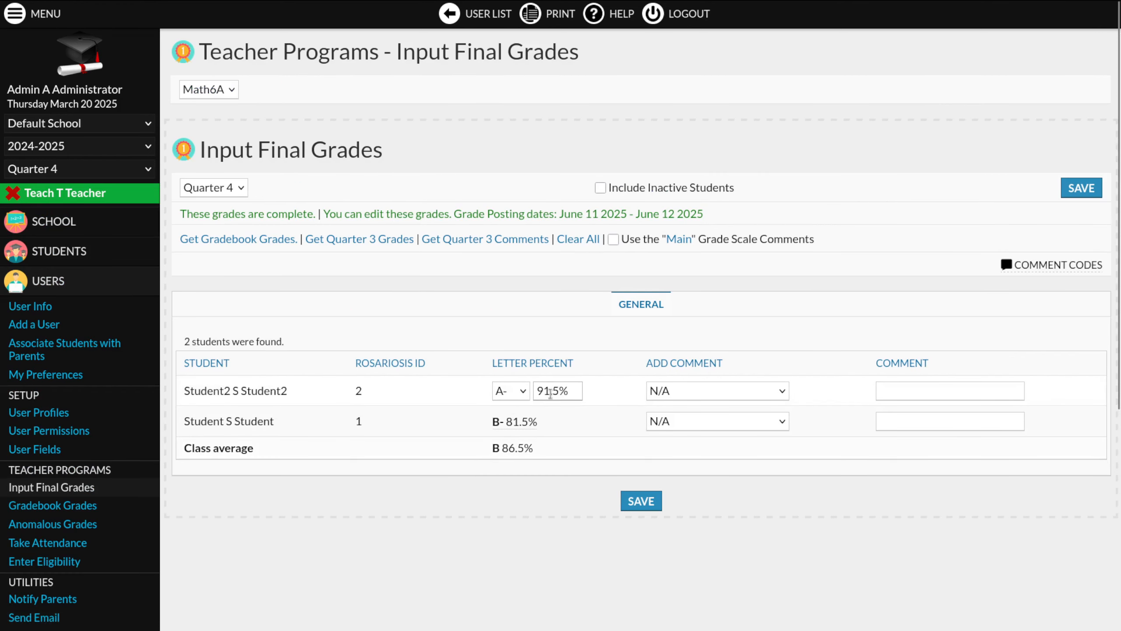
drag(572, 389, 537, 391)
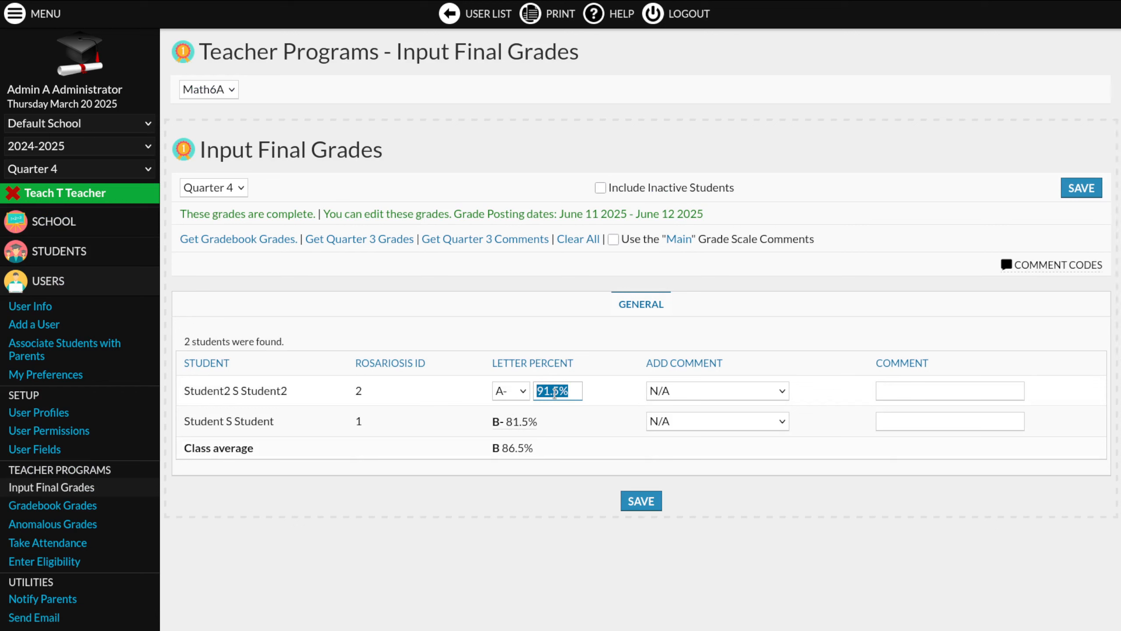
click(511, 390)
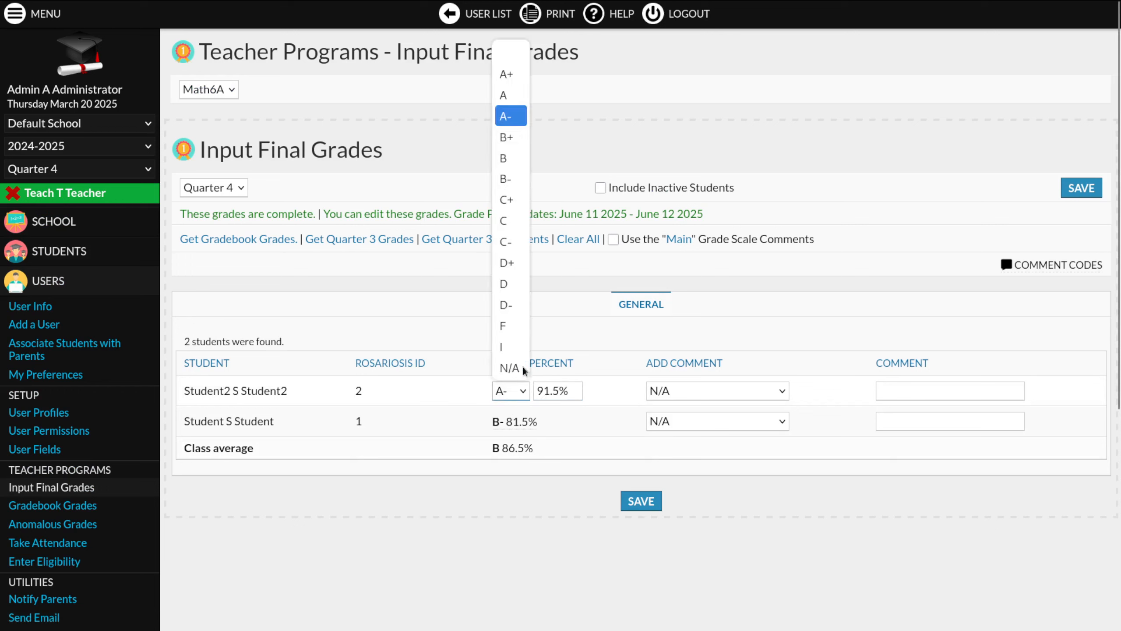
click(512, 50)
click(512, 422)
click(511, 421)
click(511, 85)
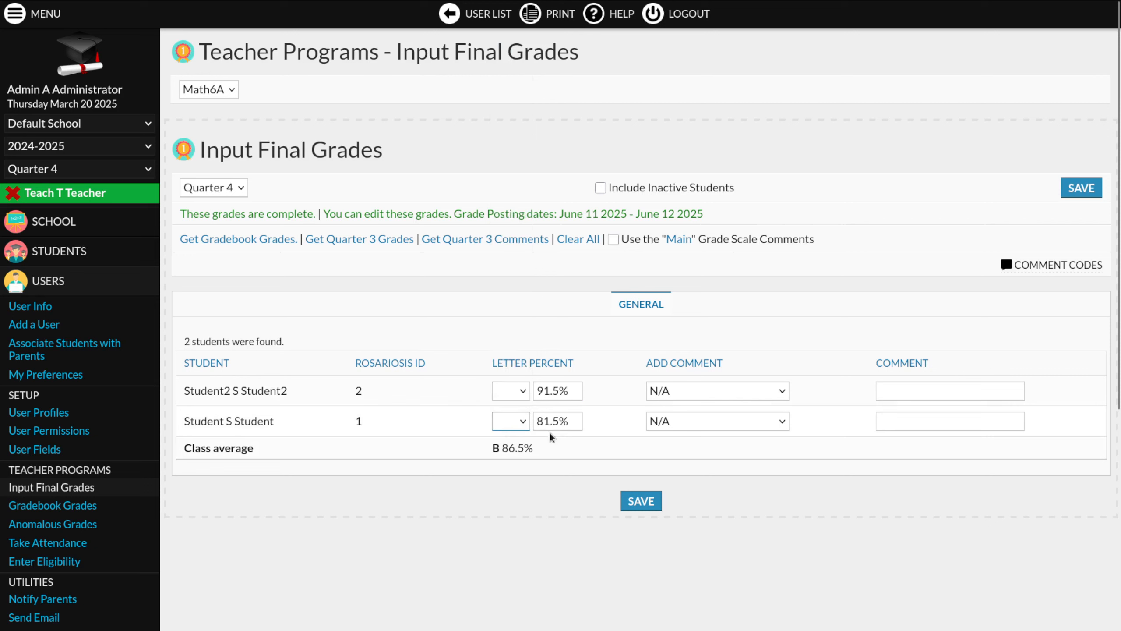
Step: Set the first listed student's percent grade to 92.5% and the second's to 80.5%, and save
click(559, 393)
click(550, 392)
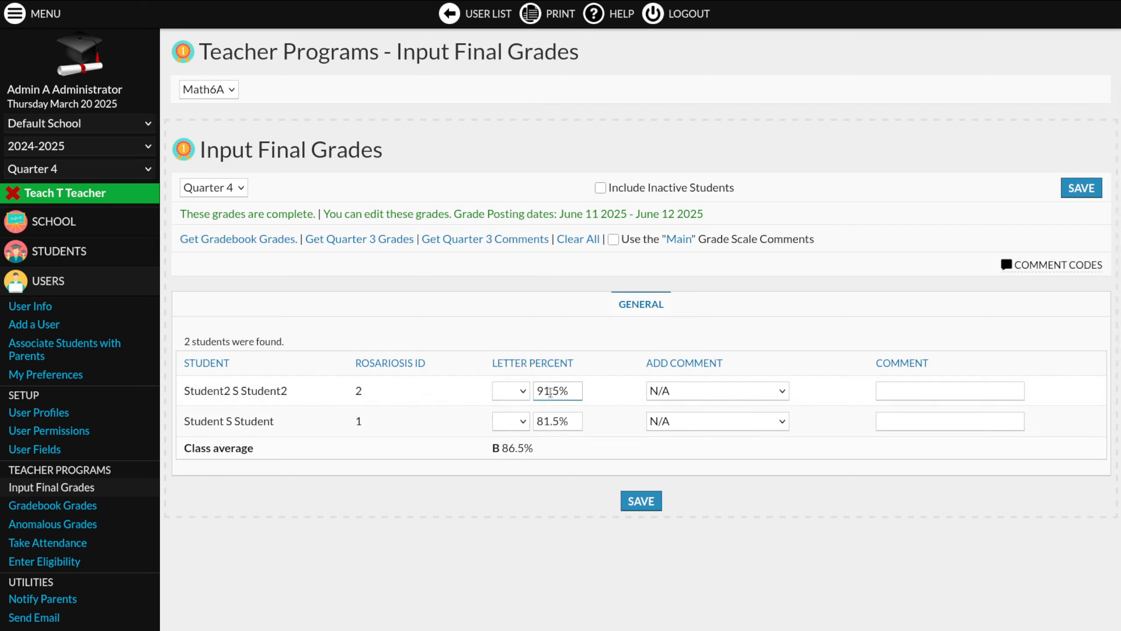
key(BackSpace)
text(1)
key(BackSpace)
text(2)
click(551, 421)
key(BackSpace)
text(0)
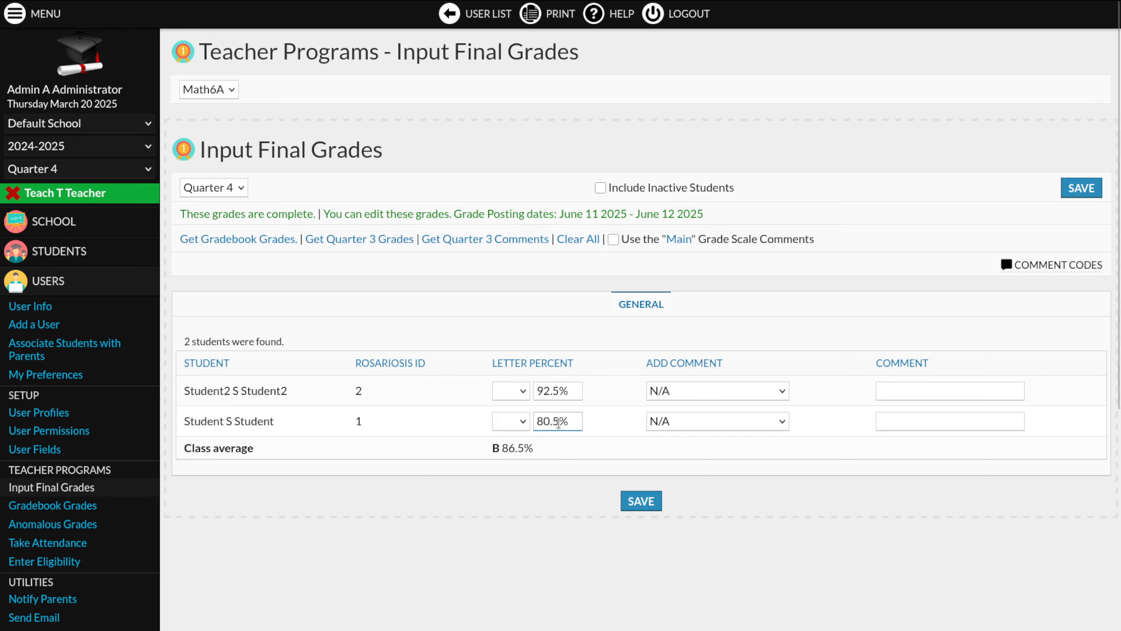
click(641, 501)
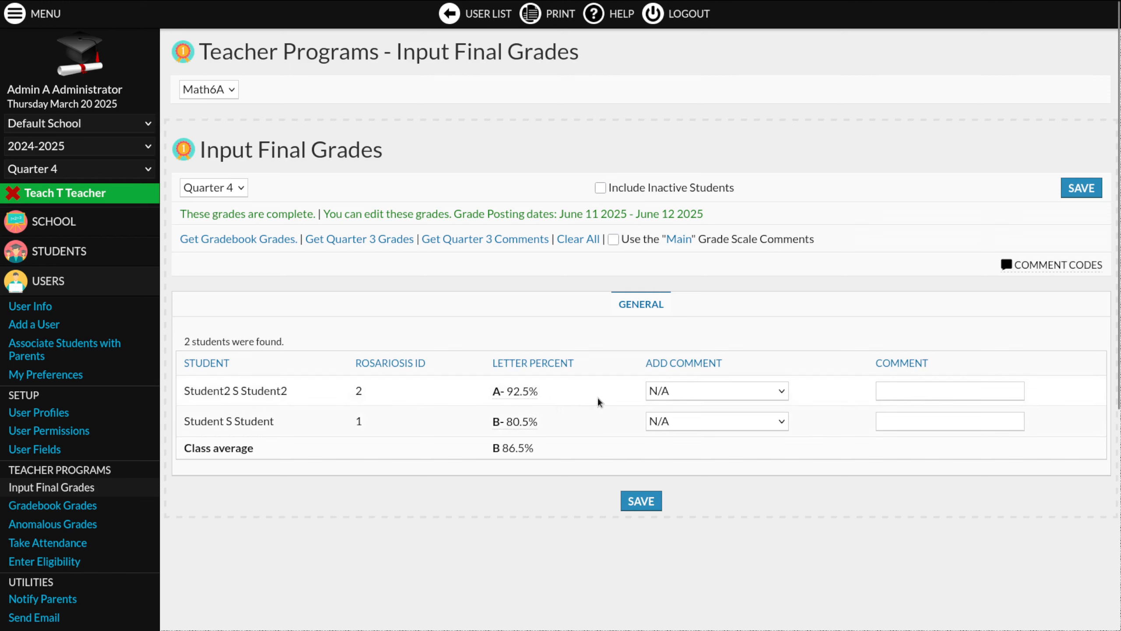
Step: Add the comment "Fails to Meet Course Requirements" to the first student and "Exerts Positive Influence in Class" to the second, and save
click(667, 392)
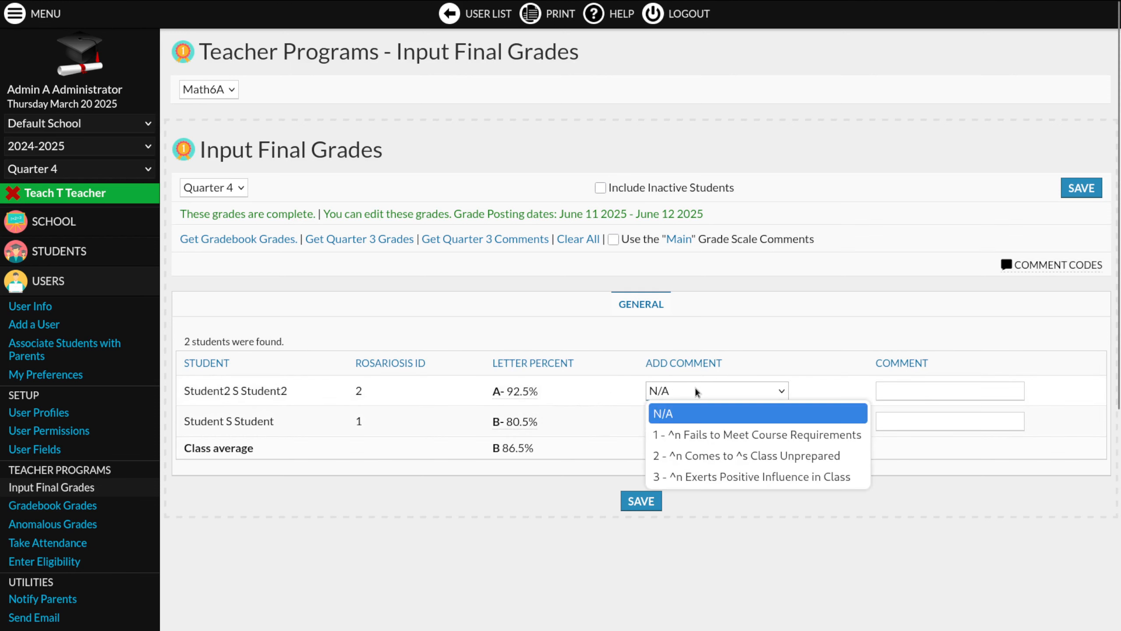
click(705, 434)
click(704, 425)
click(712, 507)
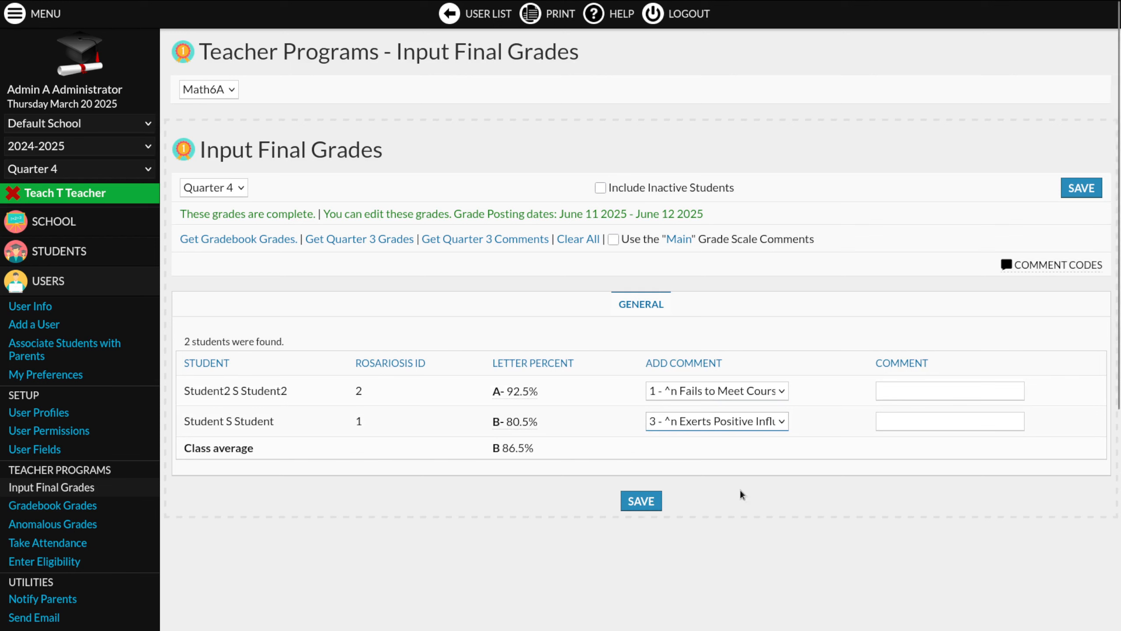
click(749, 422)
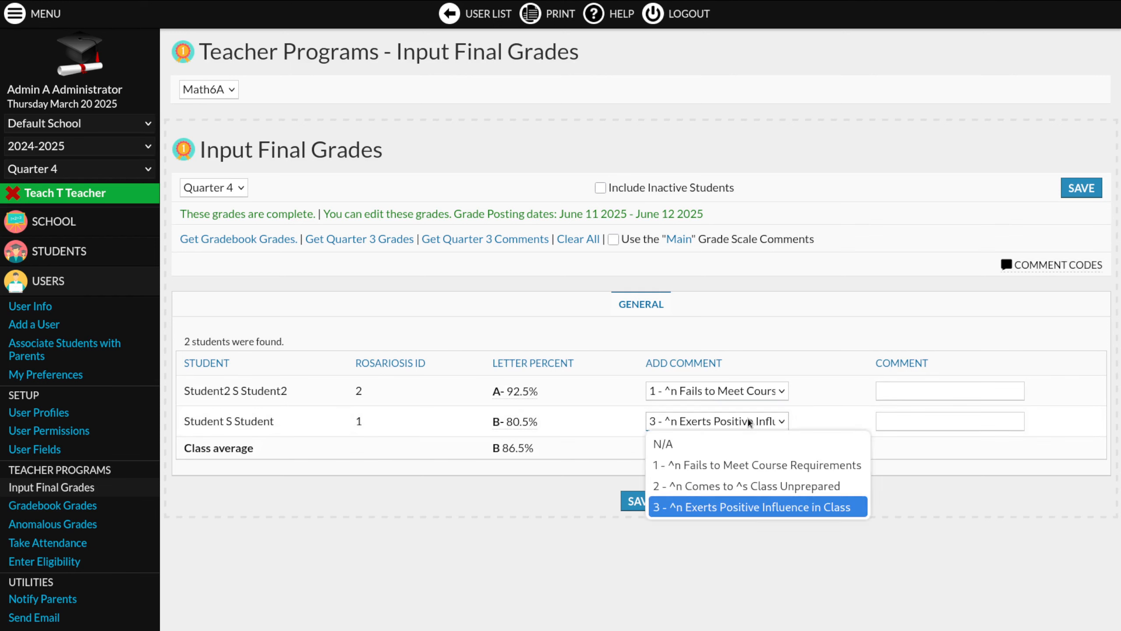
click(643, 522)
click(642, 504)
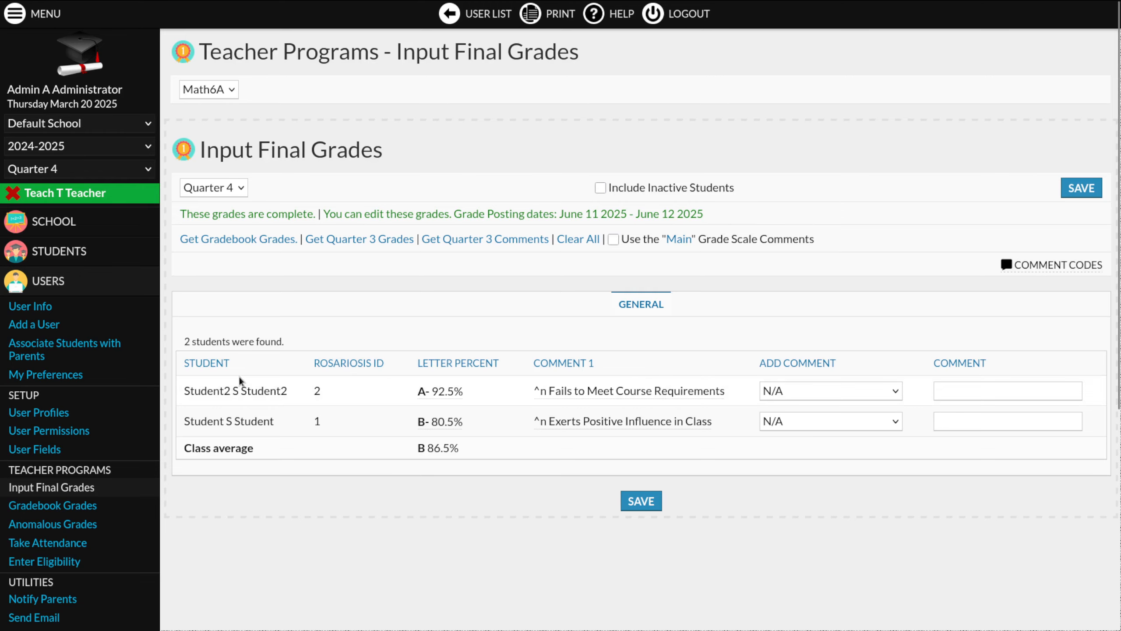
Step: Open the report card comments and review the General comments for Mathematics 6
scroll(240, 379, down, 4)
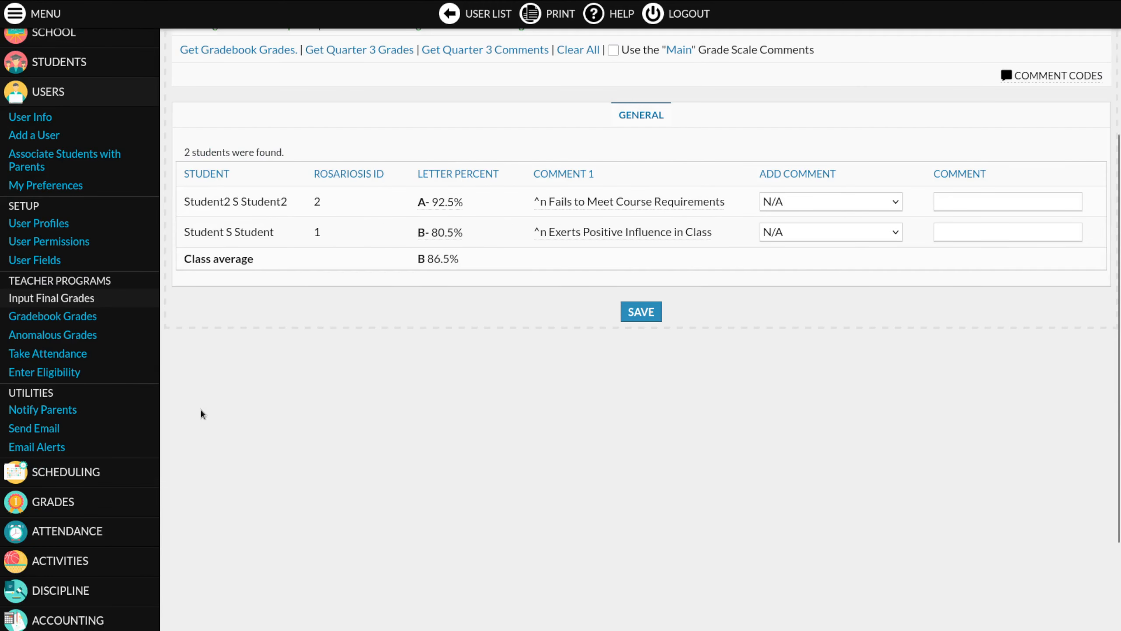
mouse_move(132, 471)
mouse_move(111, 504)
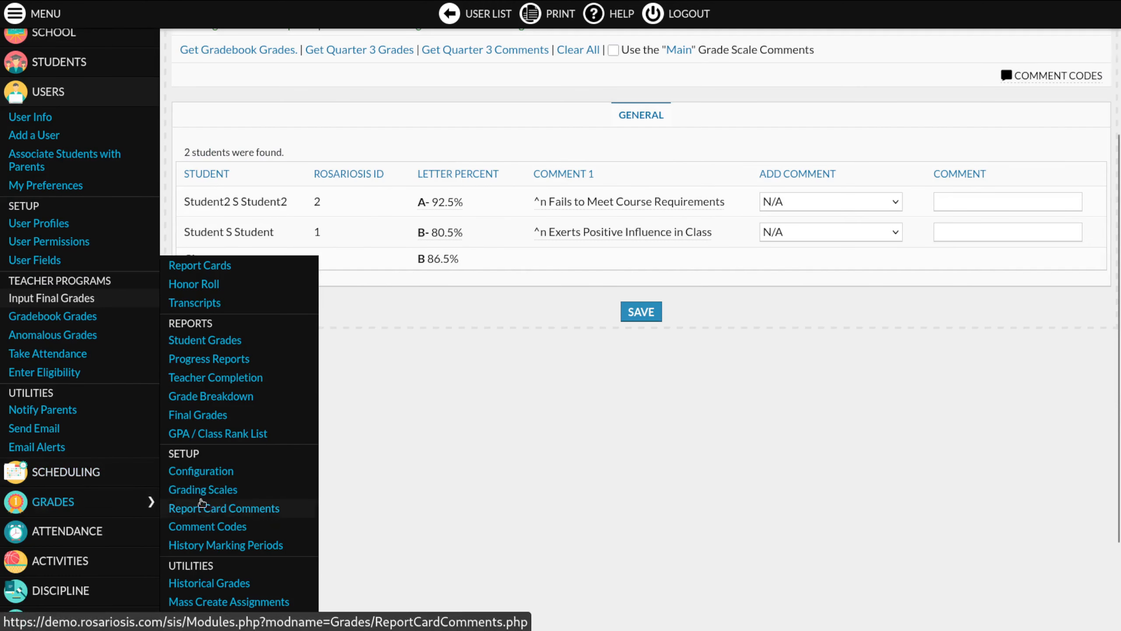
click(235, 508)
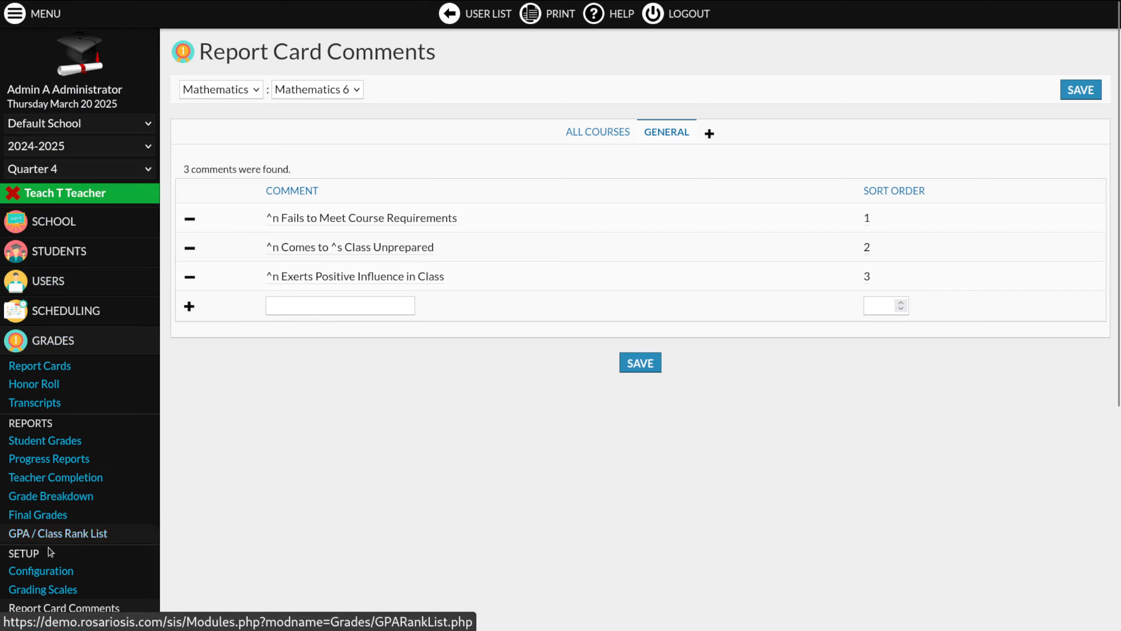
scroll(68, 527, down, 2)
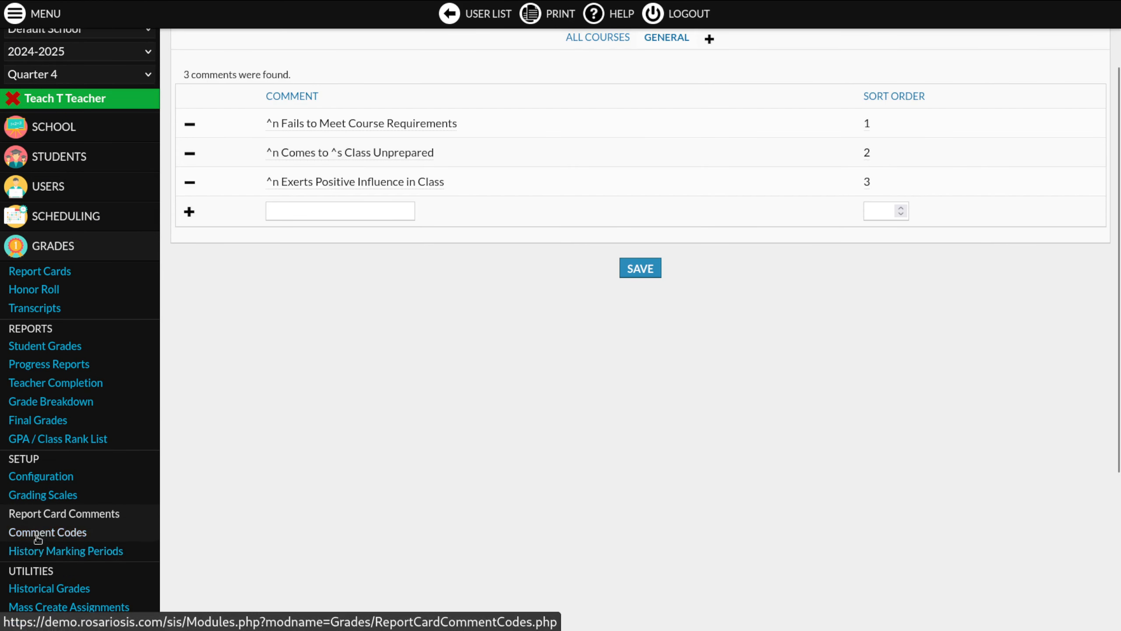
scroll(261, 489, up, 2)
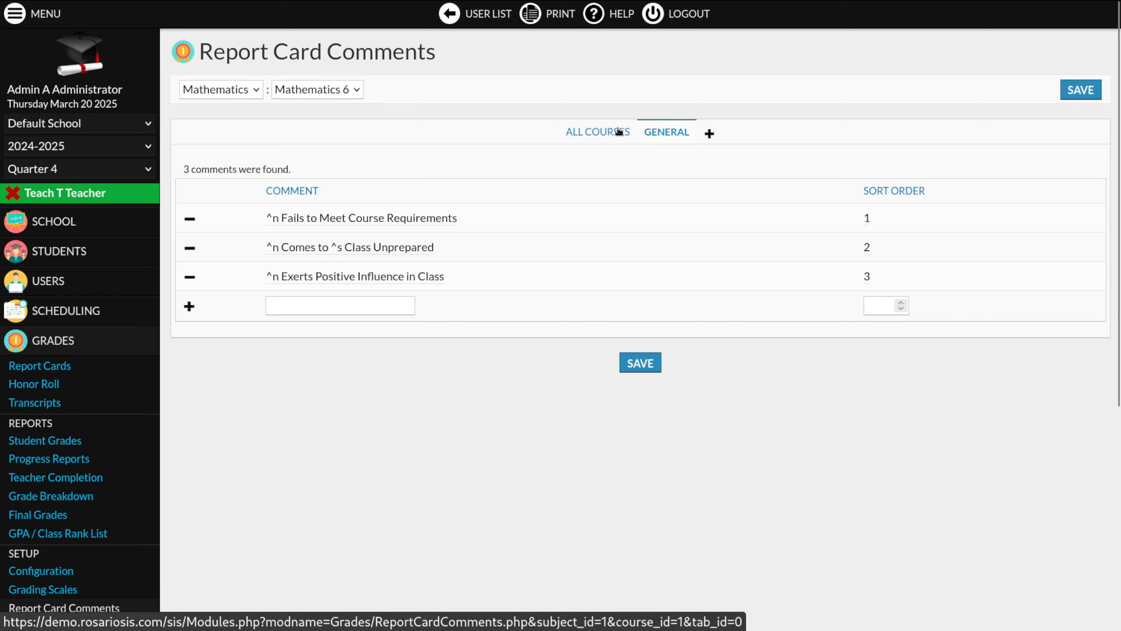
Step: Check the All Courses report card comments and the subject and course selectors, and open the comment codes
click(601, 131)
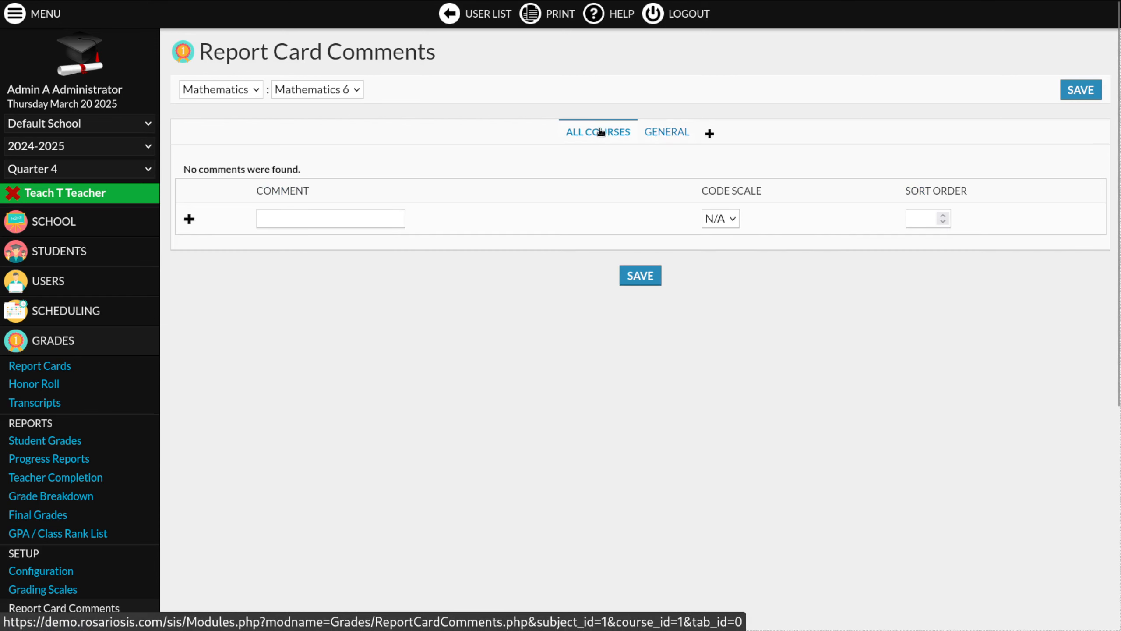
click(712, 128)
click(283, 87)
click(260, 88)
click(257, 88)
click(256, 89)
click(47, 626)
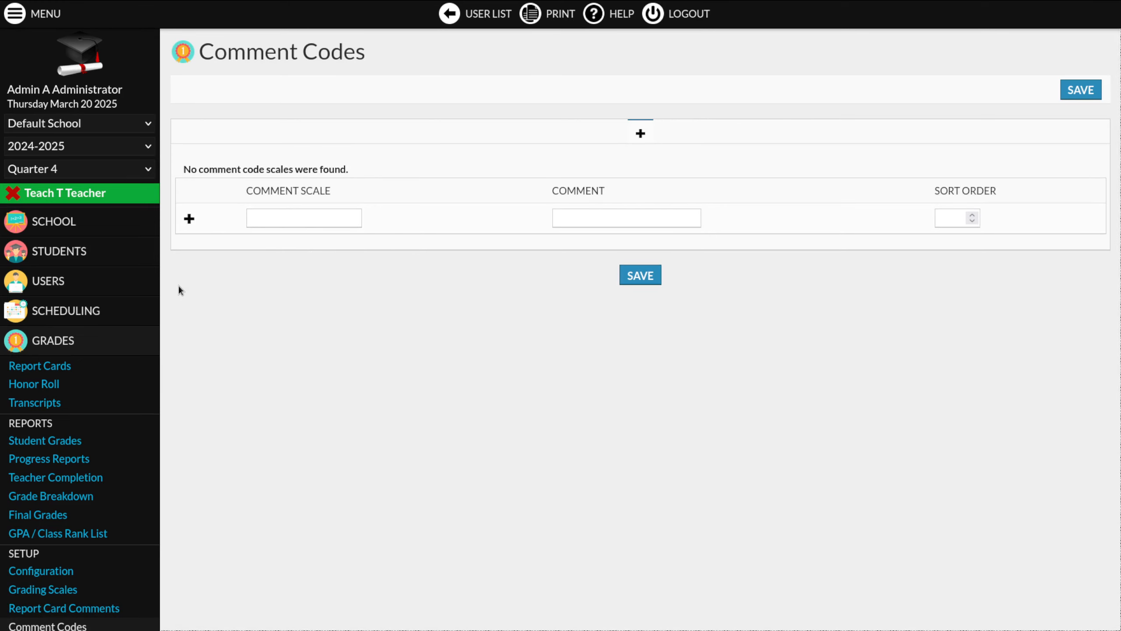
Step: Return to the teacher's final grades and open the Main grade scale to examine its comments
mouse_move(128, 281)
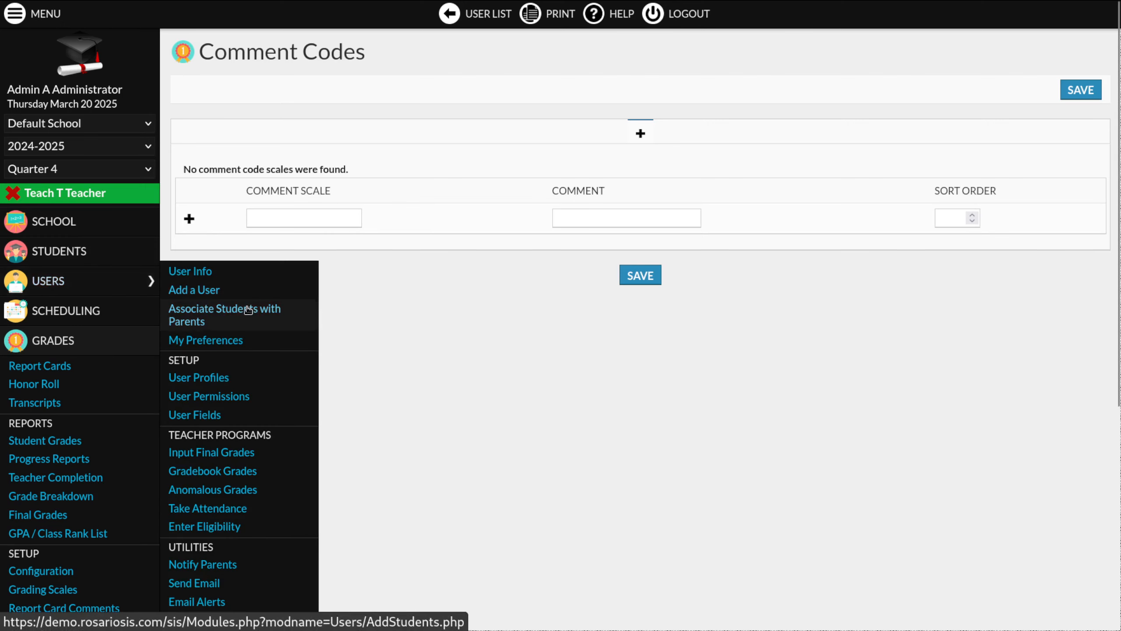
click(247, 453)
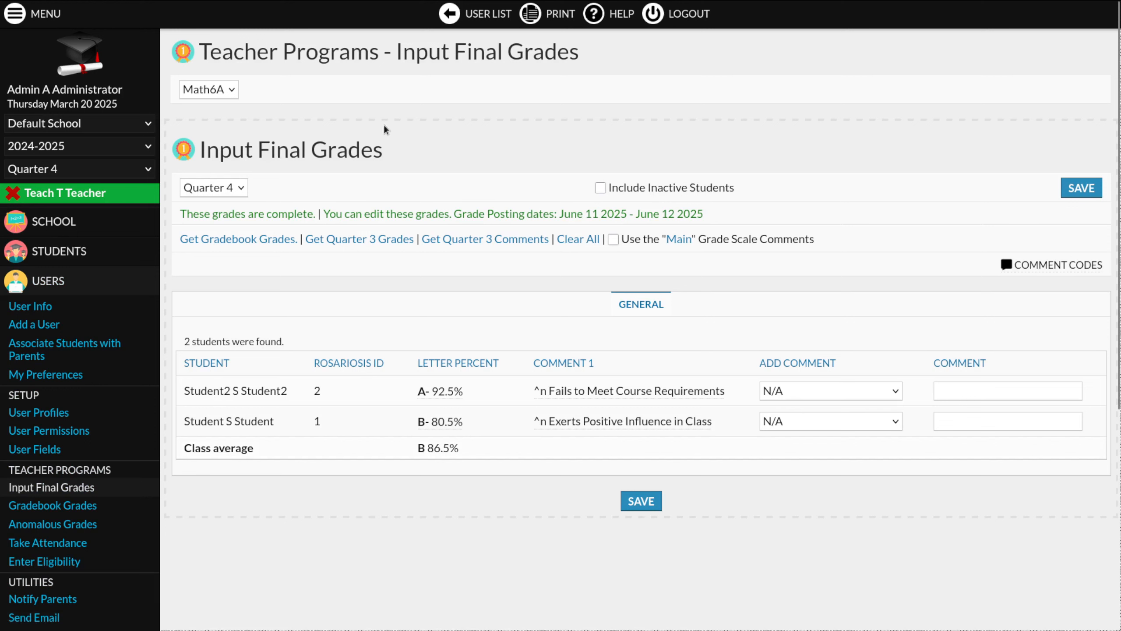
click(1043, 386)
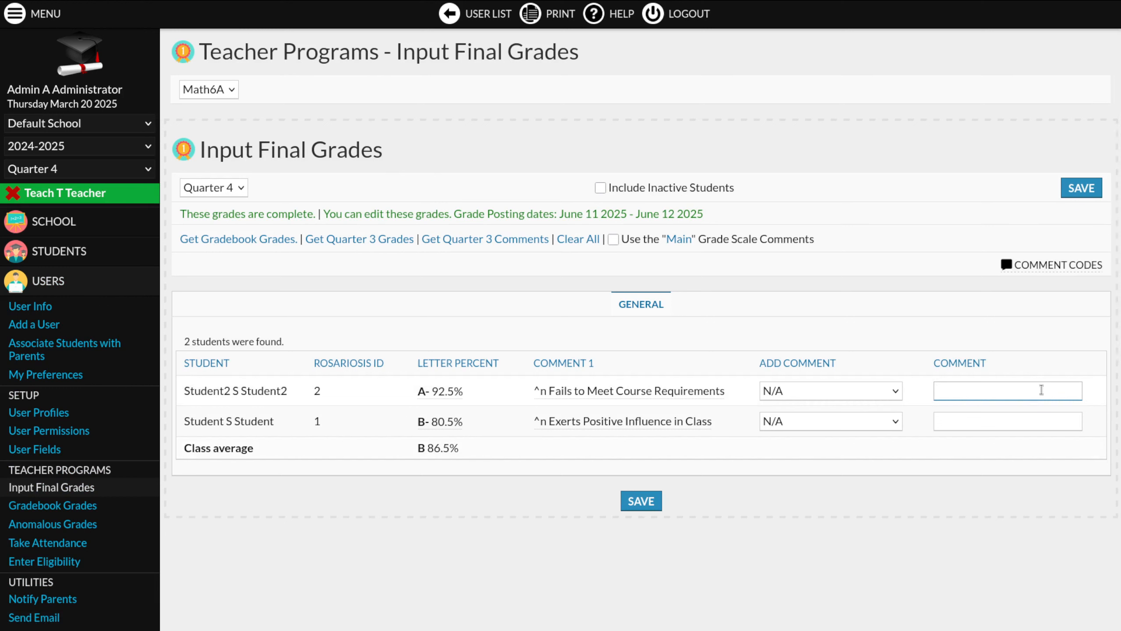
drag(818, 241, 625, 247)
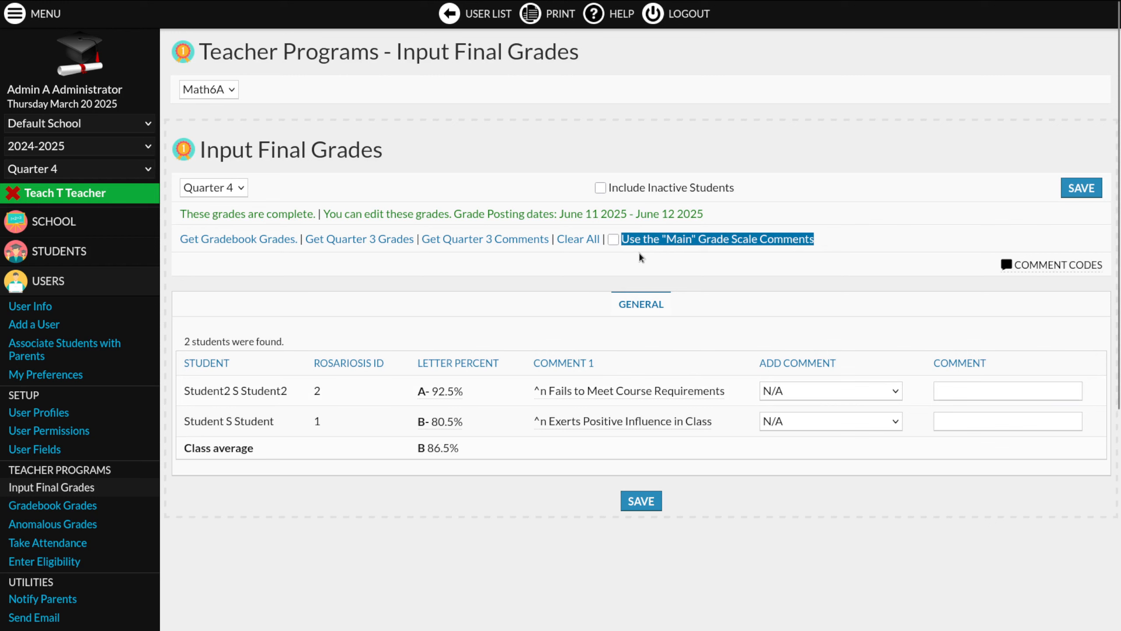
click(667, 240)
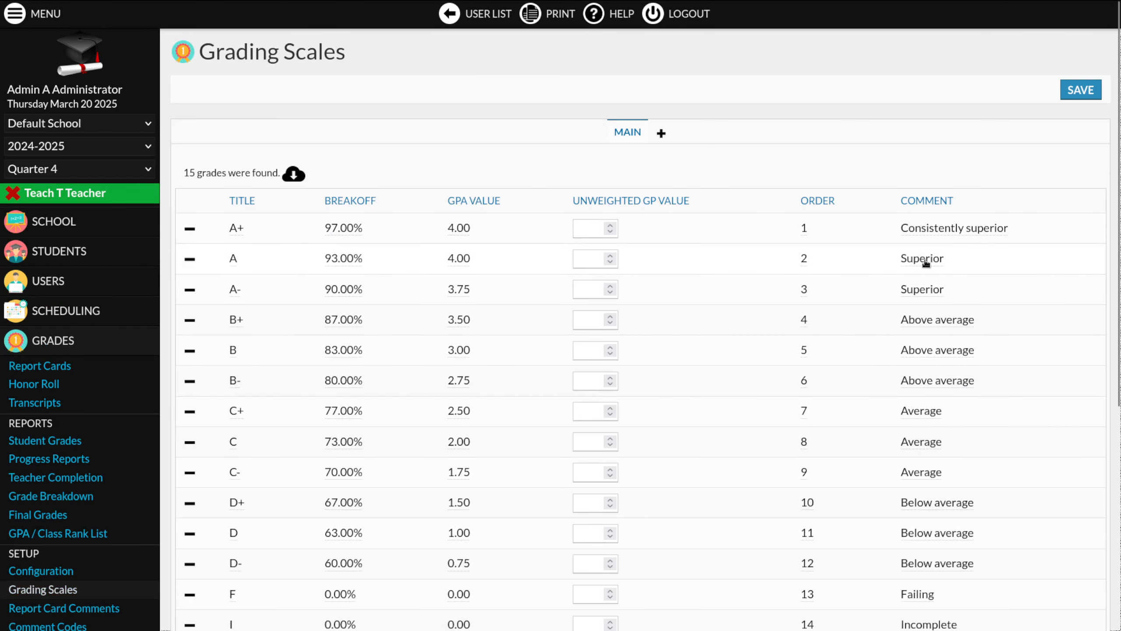
Step: Apply the Main grade scale comments to the Math6A final grades, save, and return to the teacher list
mouse_move(132, 281)
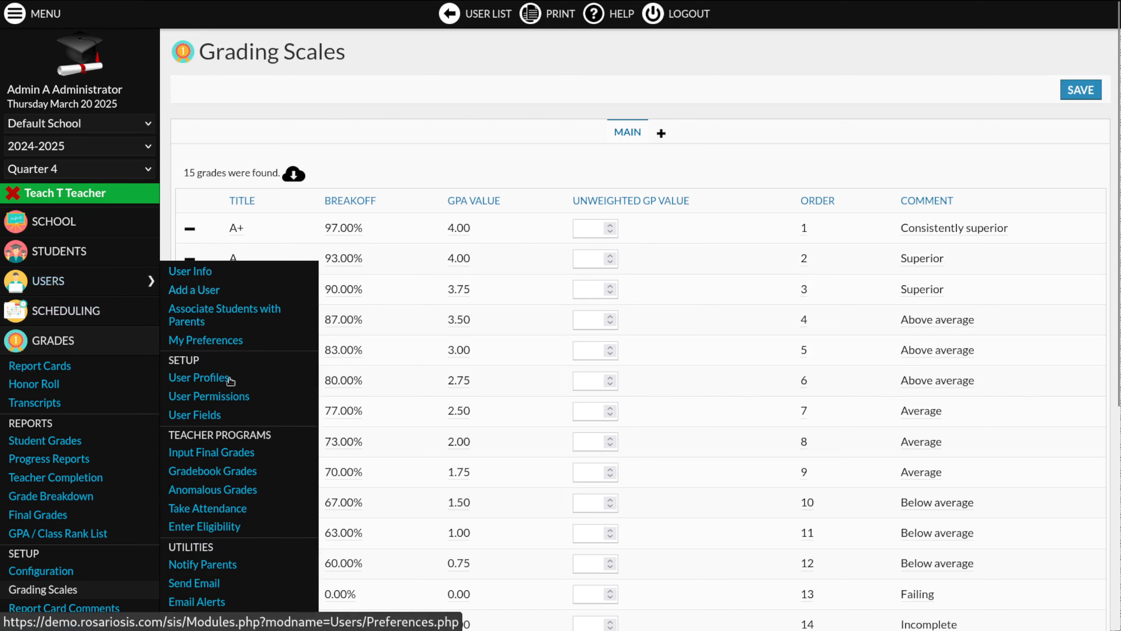
click(208, 375)
click(613, 239)
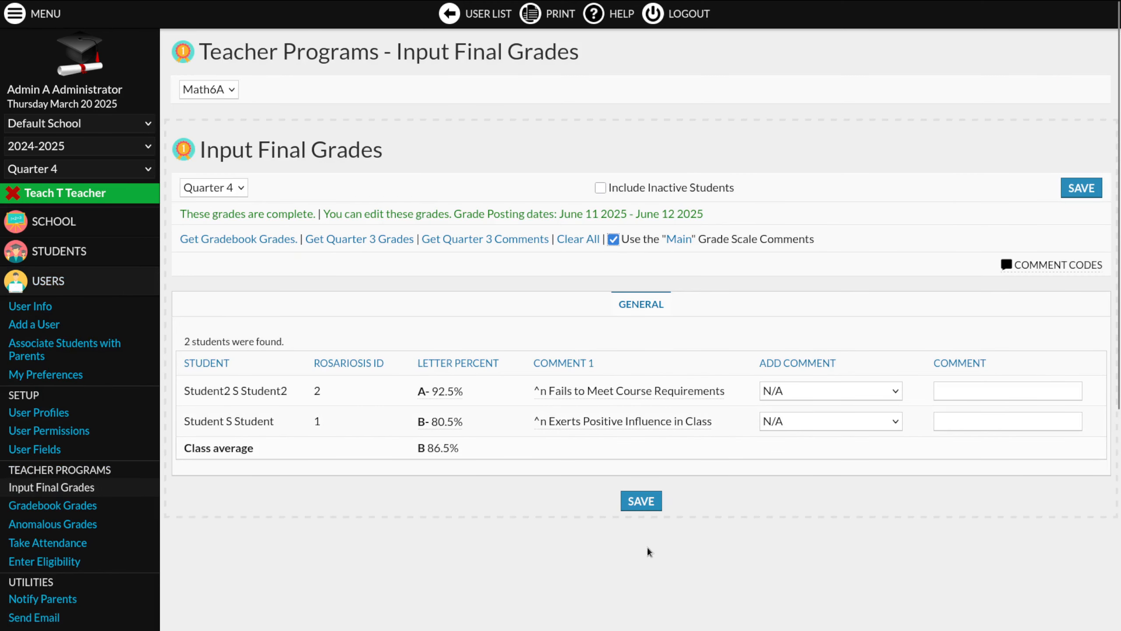
click(641, 500)
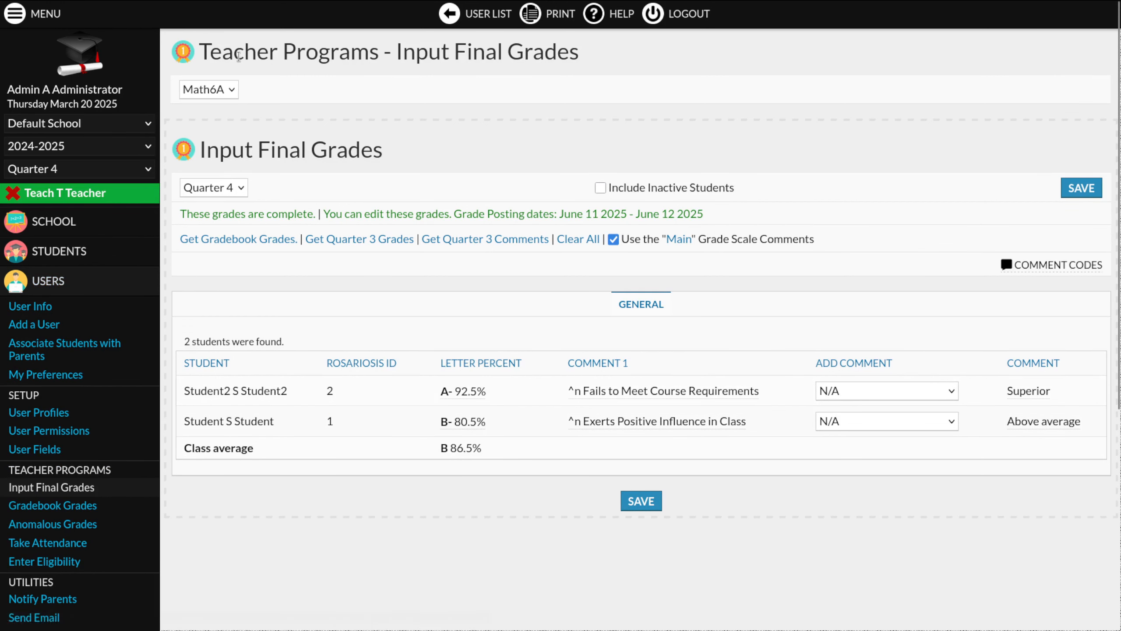
click(486, 13)
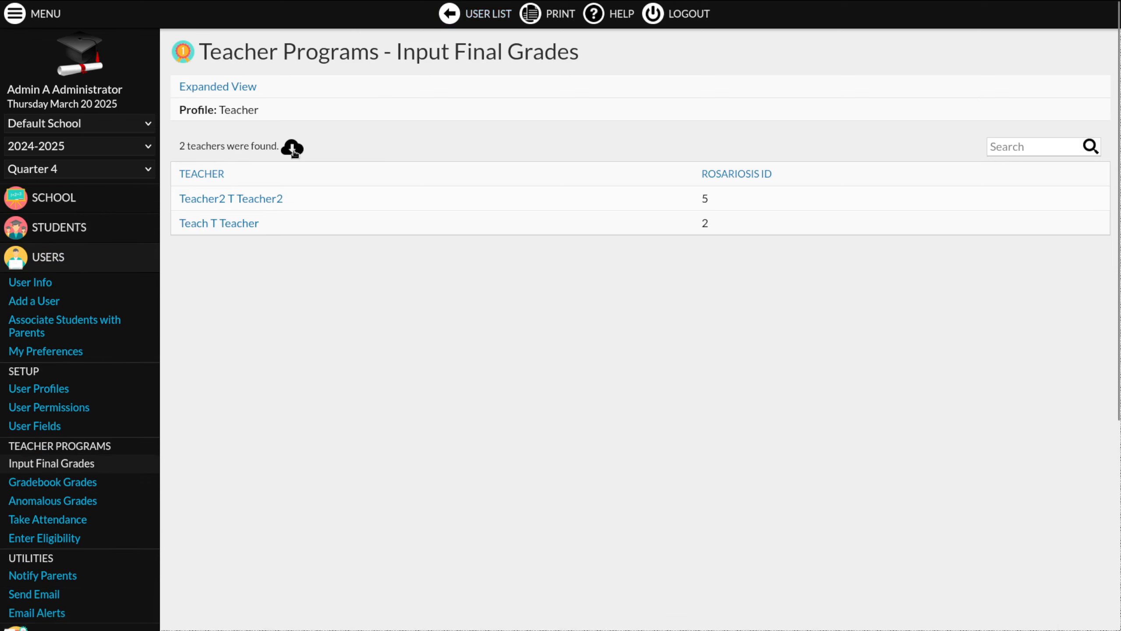
Step: Open the second teacher's final grades for Spa6A in Quarter 4 and check the gradebook grades option
click(249, 201)
click(219, 91)
click(219, 91)
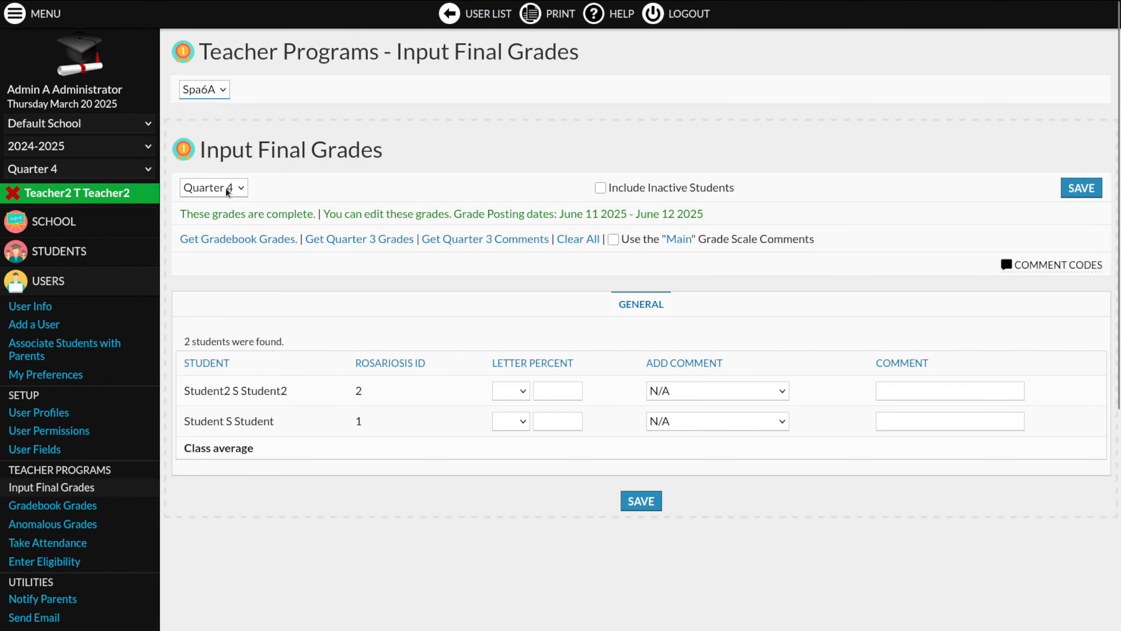
drag(177, 243, 278, 244)
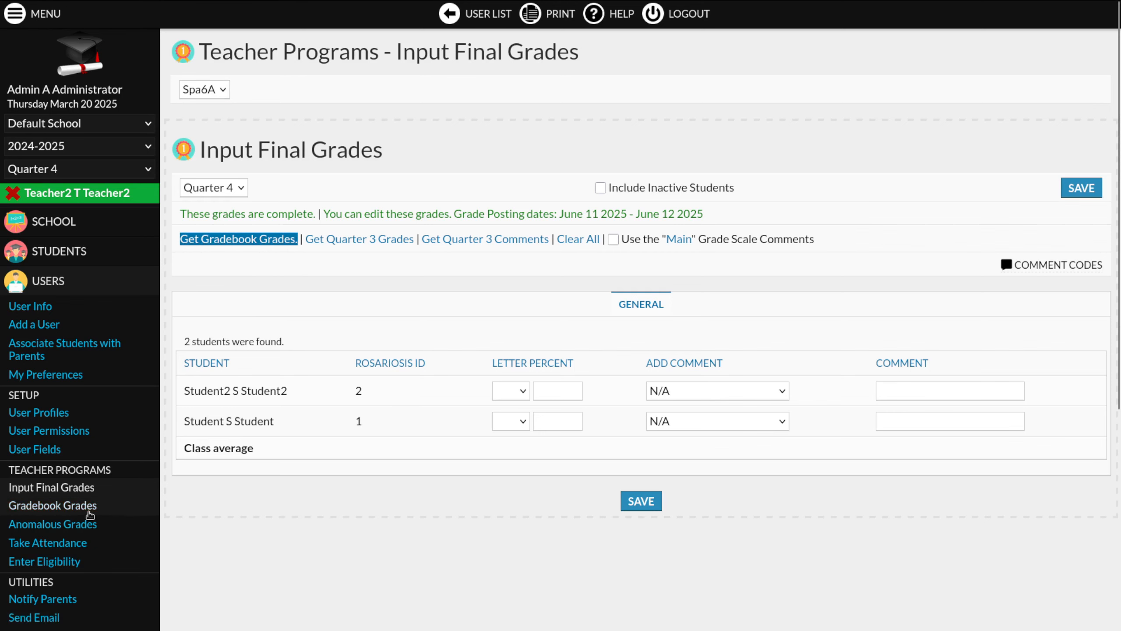
Step: Review the Spa6A gradebook grades, choosing the Como se llama? assignment and returning to the totals to check the letter grades
click(90, 515)
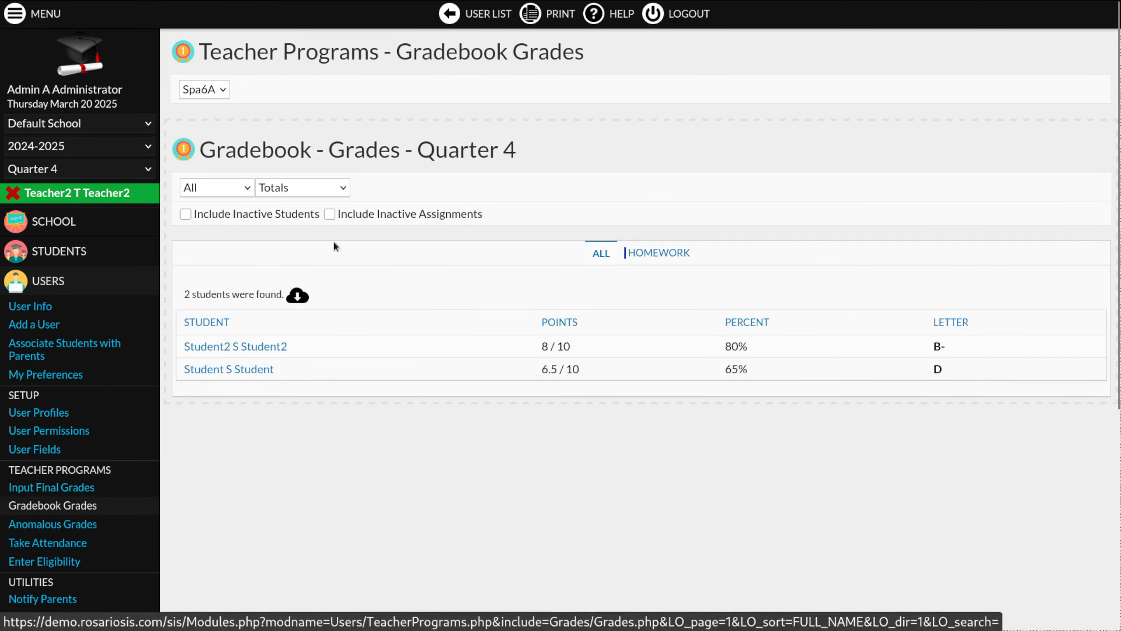
click(290, 181)
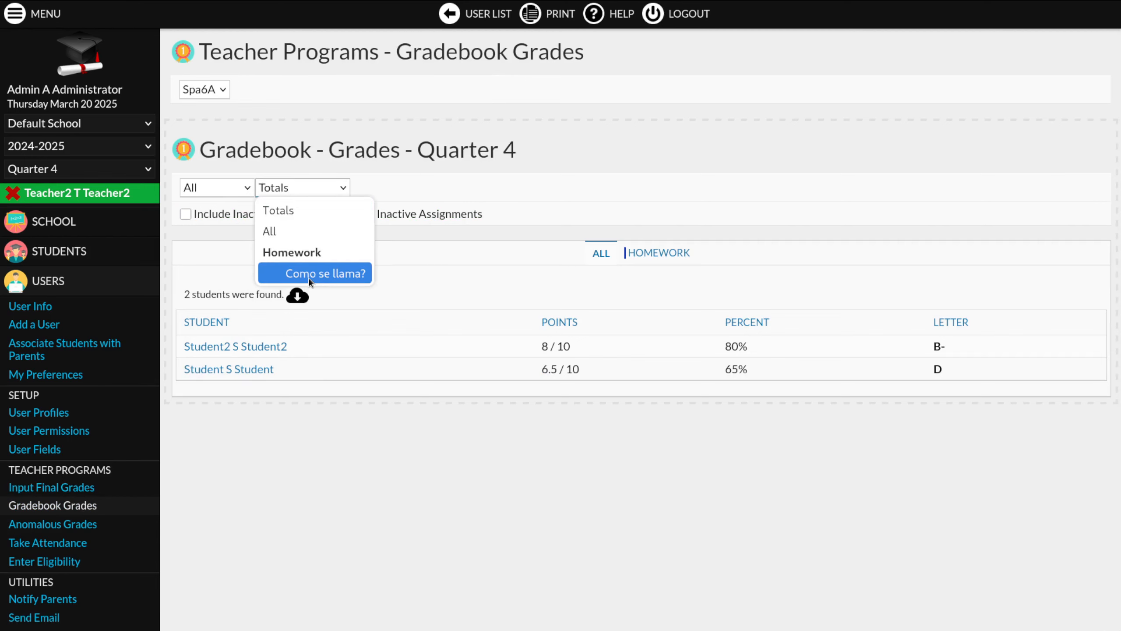
click(308, 278)
click(308, 194)
click(307, 212)
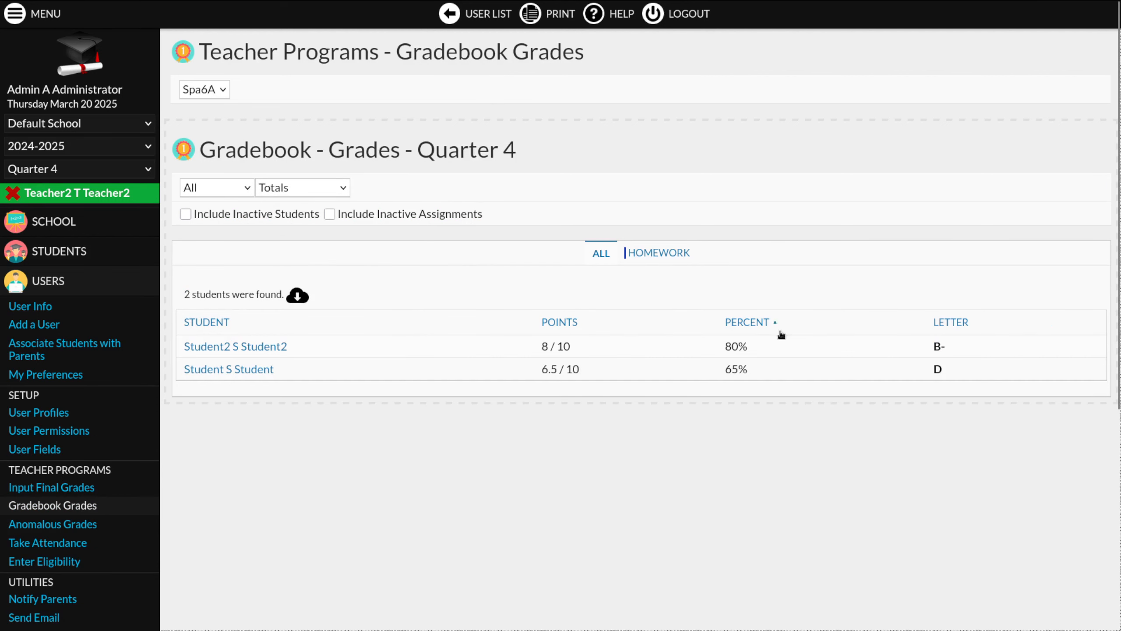
double_click(954, 348)
double_click(938, 369)
Step: Fill the Spa6A Quarter 4 final grades from the gradebook and save them
click(55, 486)
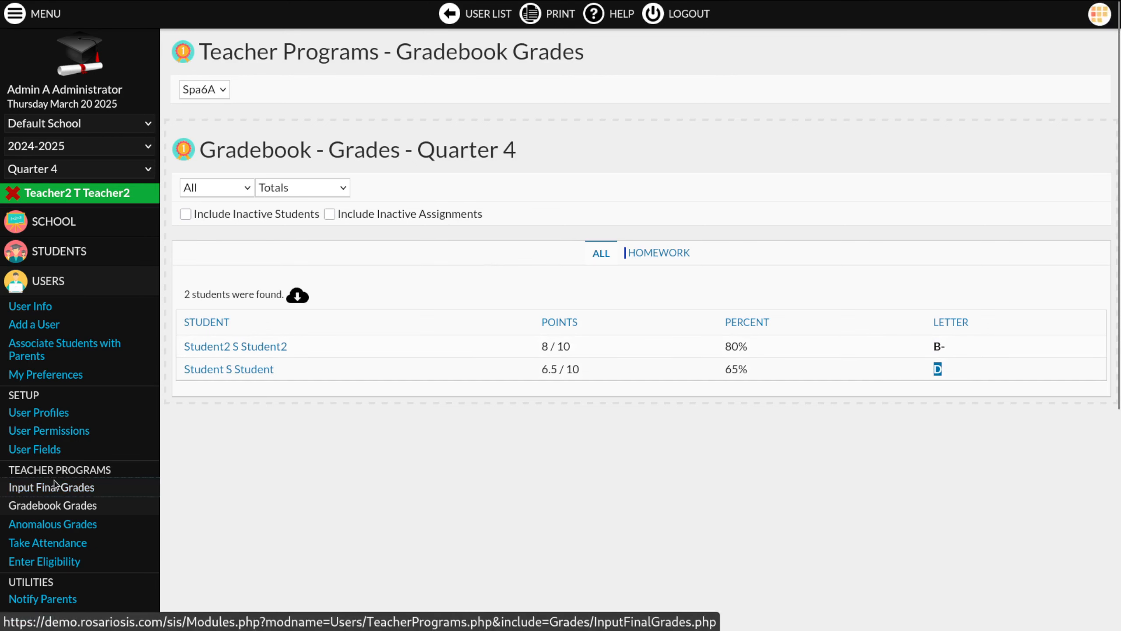
click(238, 244)
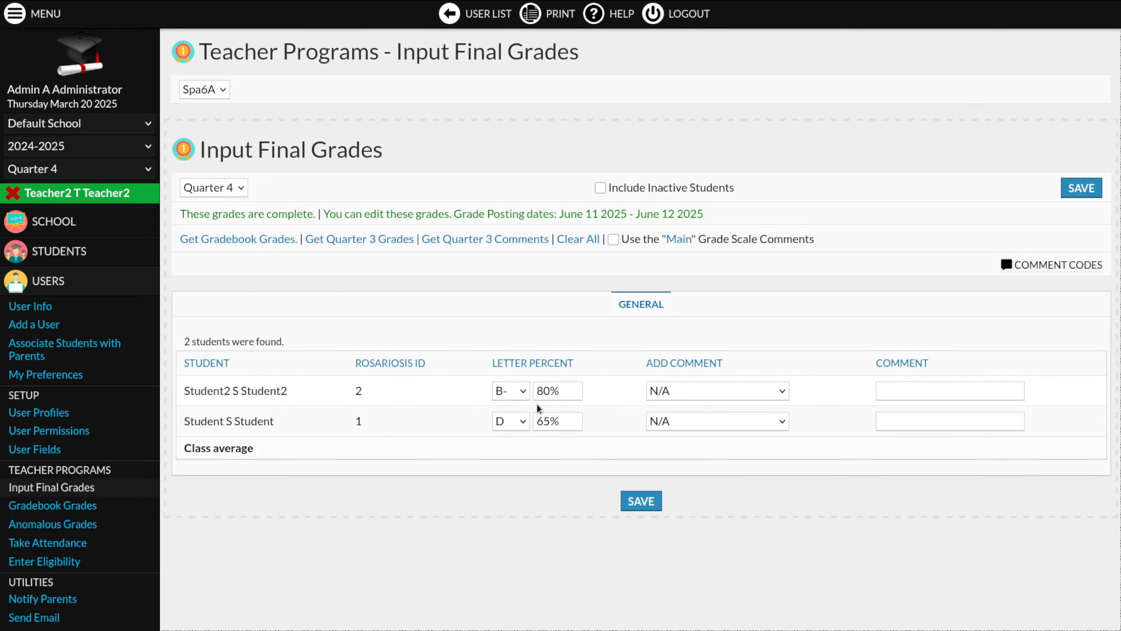
click(641, 502)
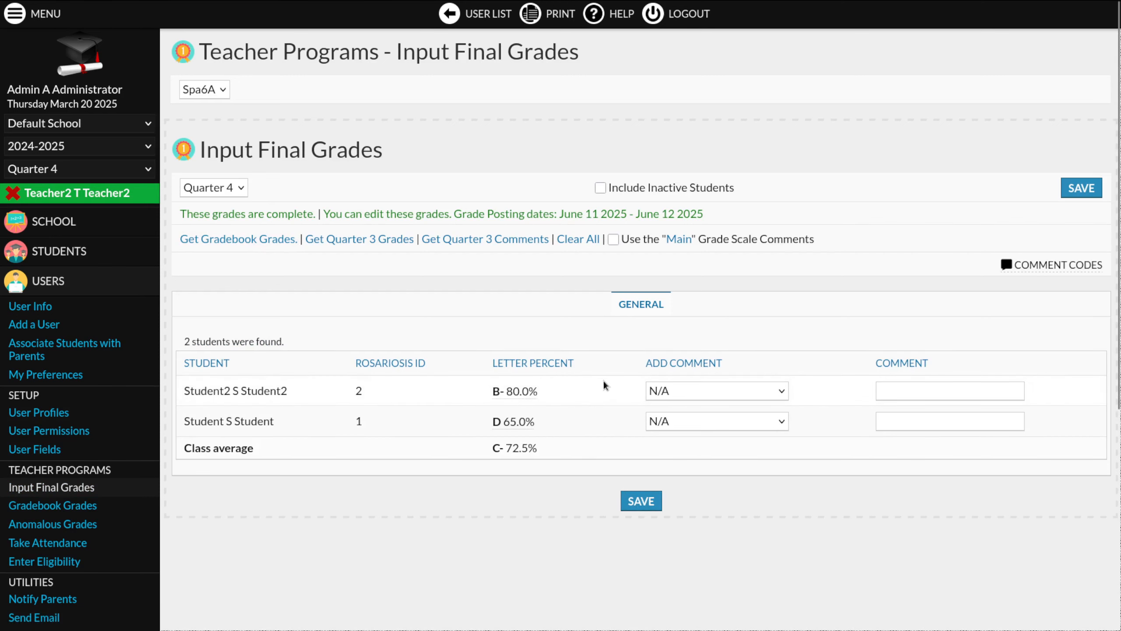
Step: Create the Quarter 4 final grade lists for all students, and request but cancel deletion of the first Mathematics 6 grade
scroll(97, 234, down, 5)
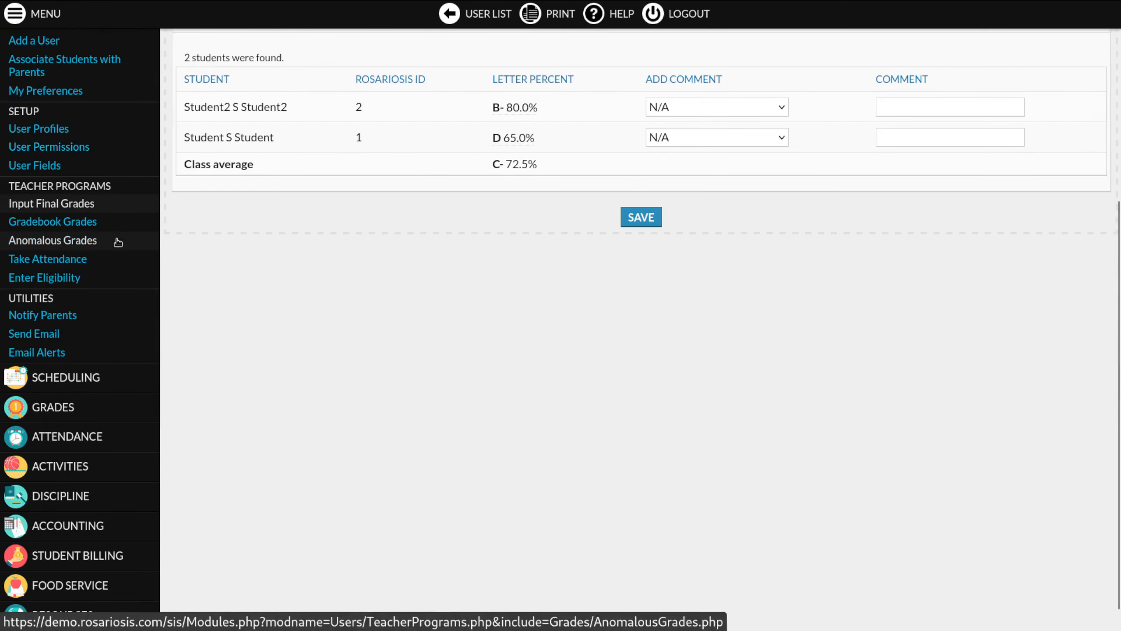
mouse_move(96, 408)
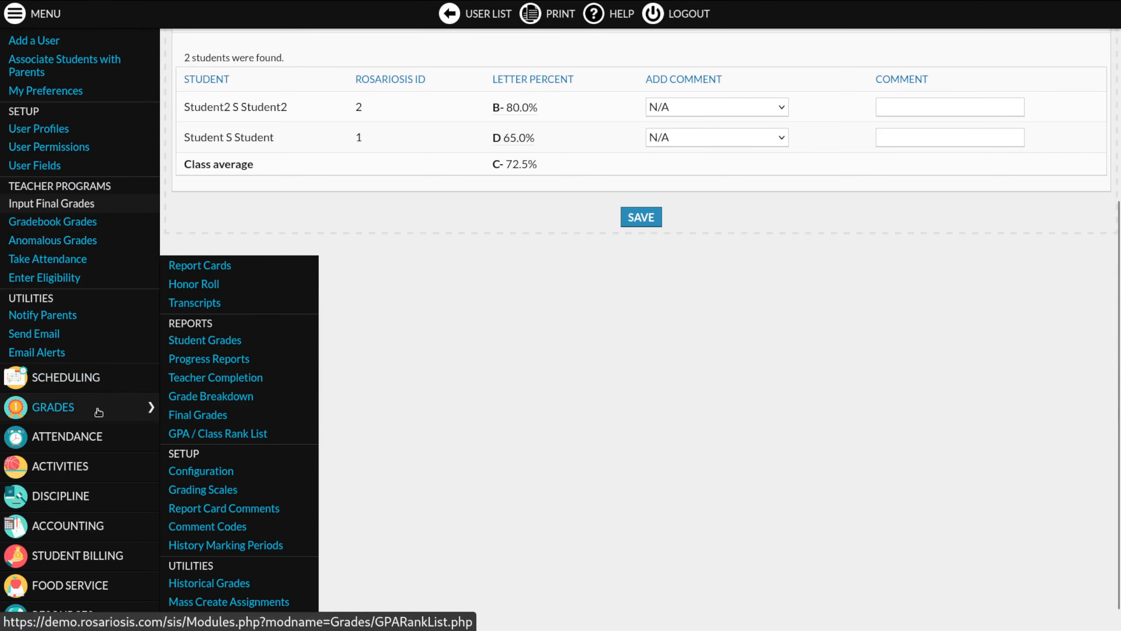
click(208, 415)
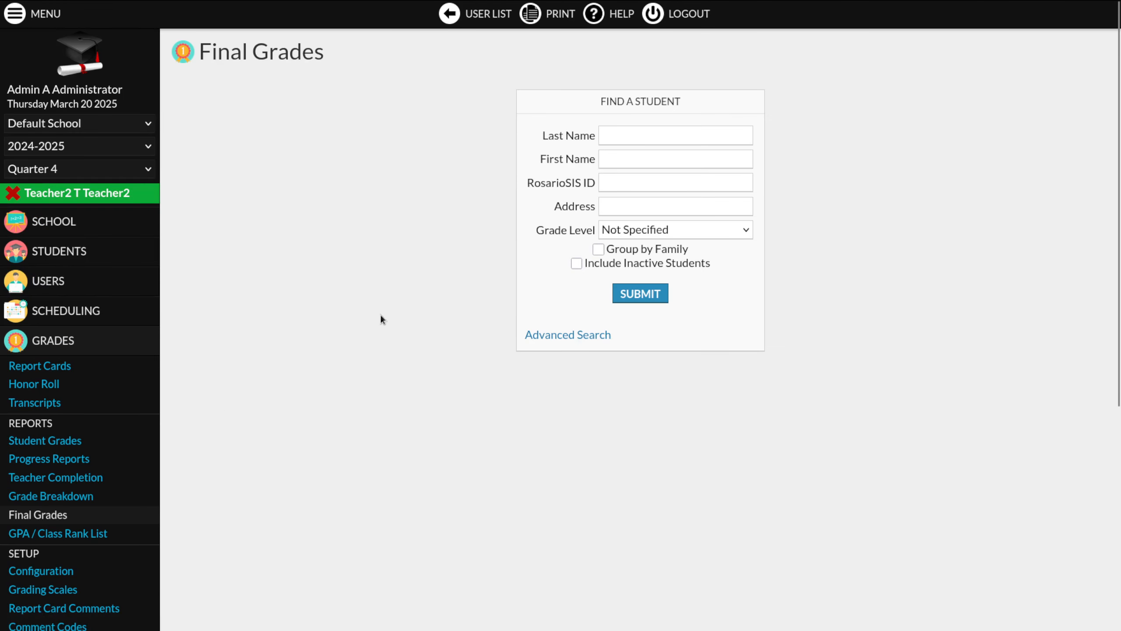
click(658, 293)
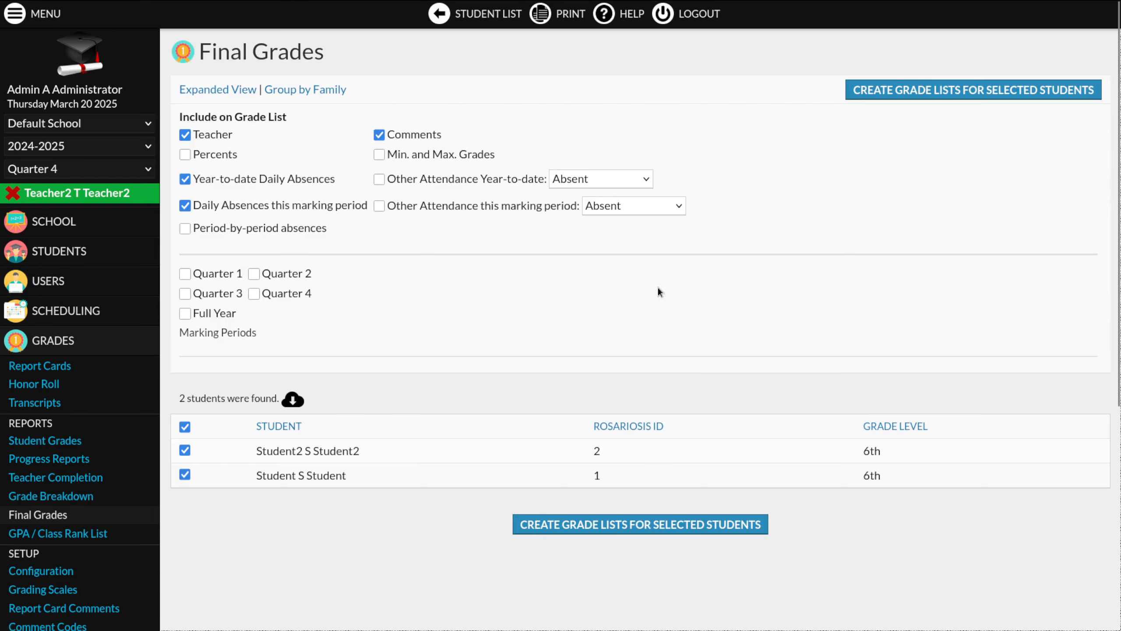
click(273, 298)
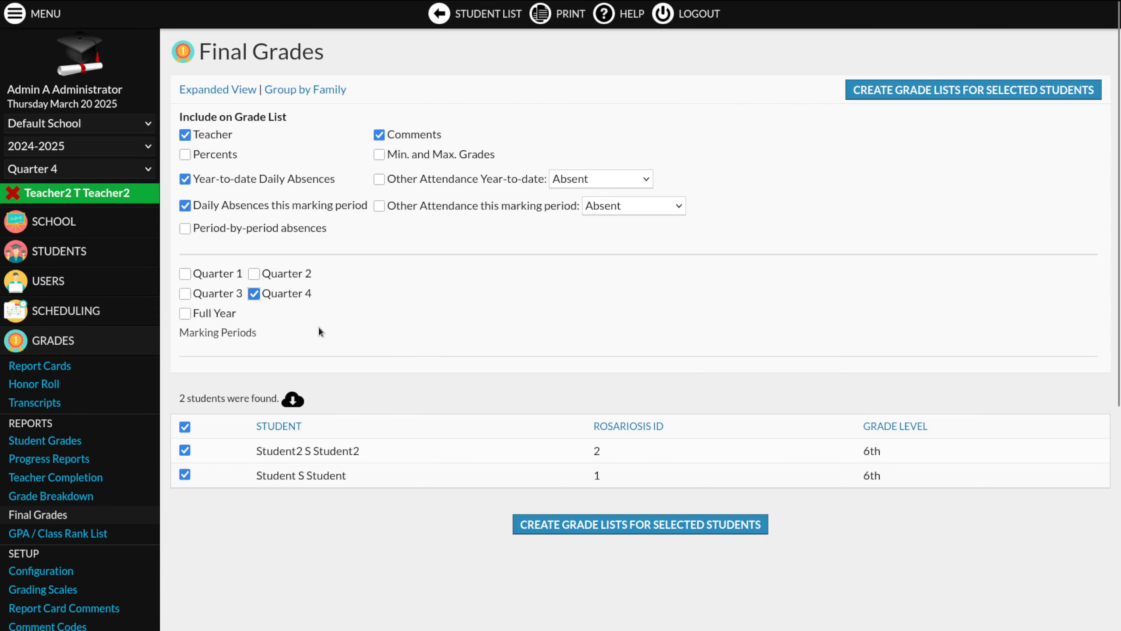
click(623, 526)
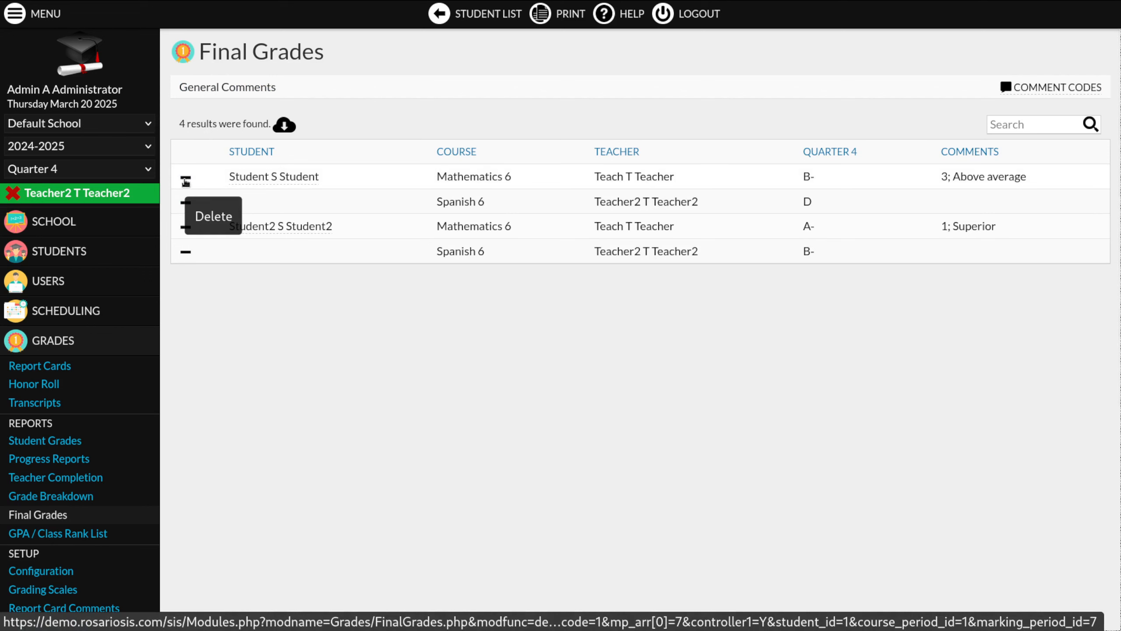
click(185, 181)
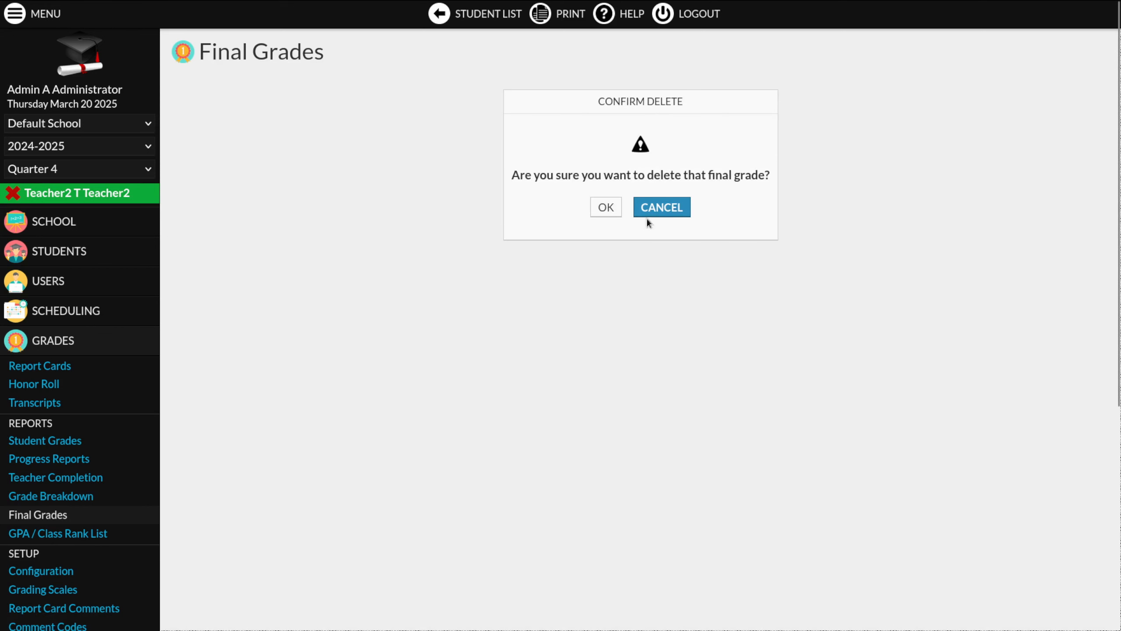
click(662, 214)
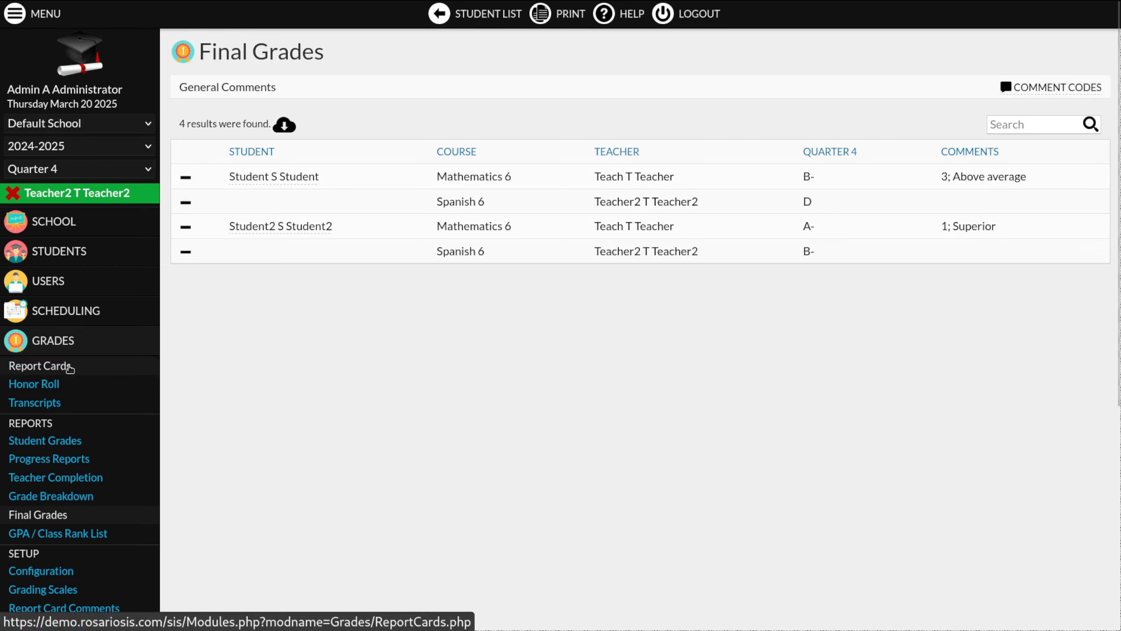
Step: Open the report card creation options with all students listed
click(69, 367)
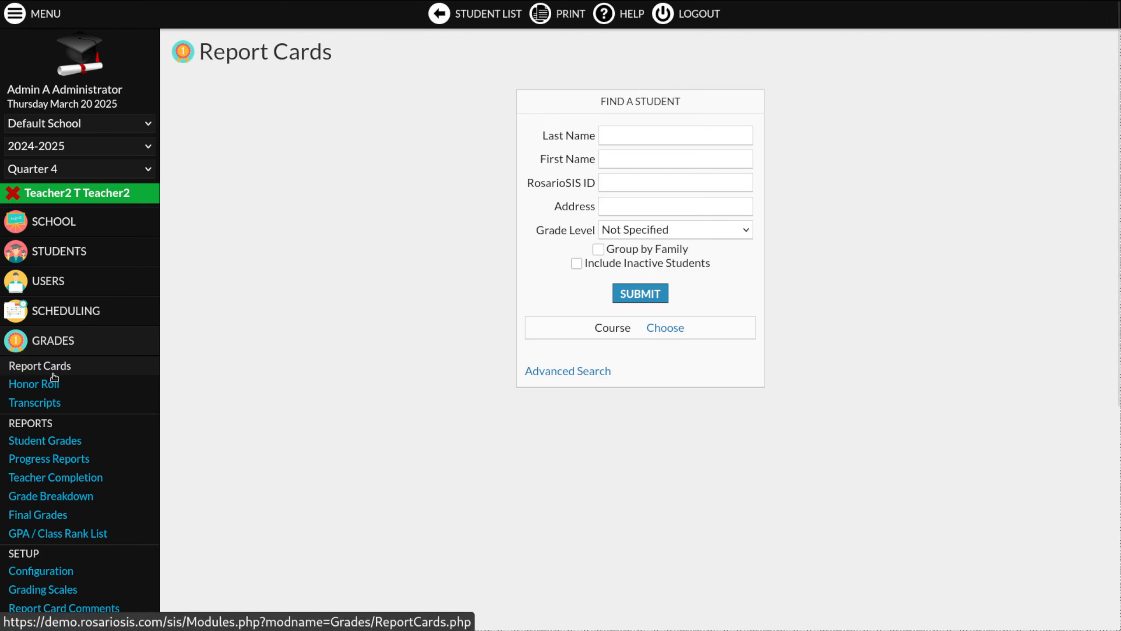
click(657, 295)
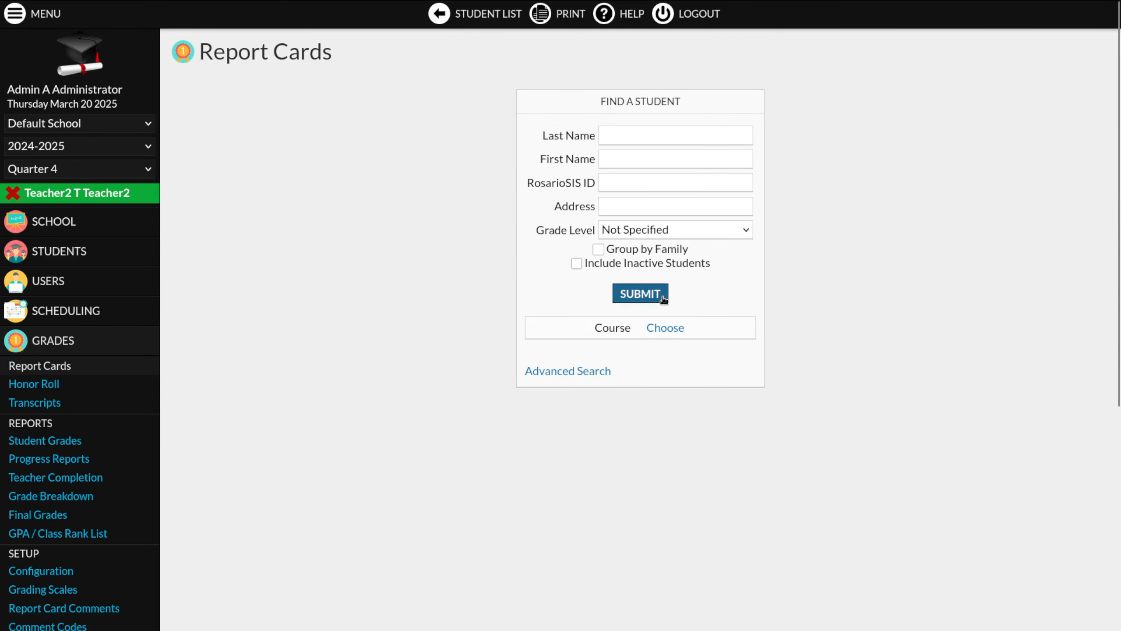
scroll(513, 270, down, 2)
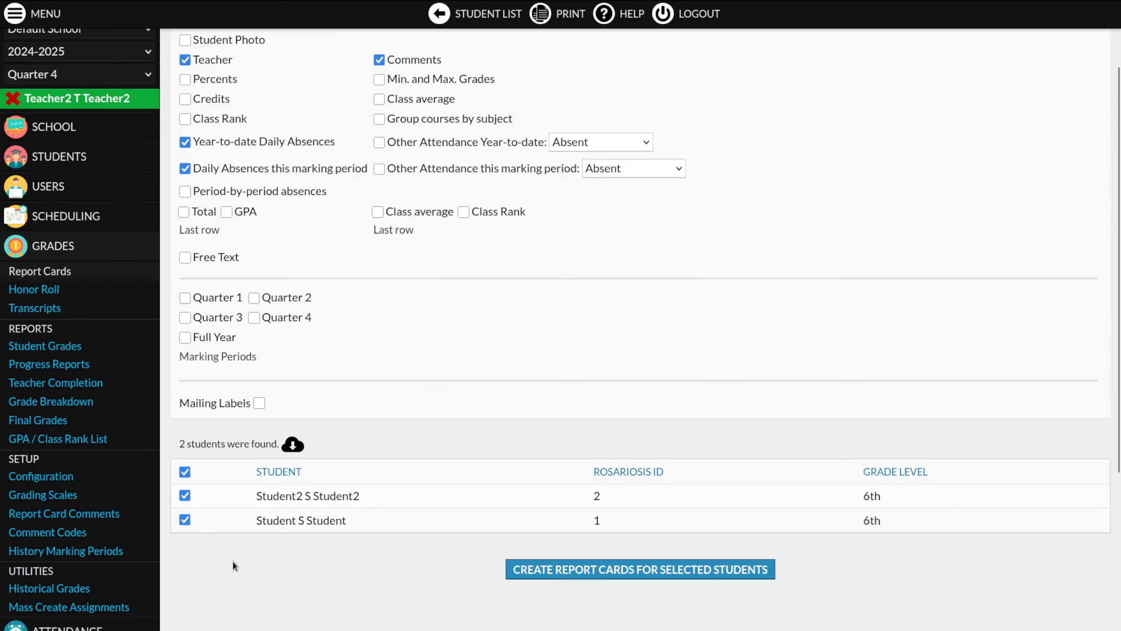
scroll(245, 514, up, 2)
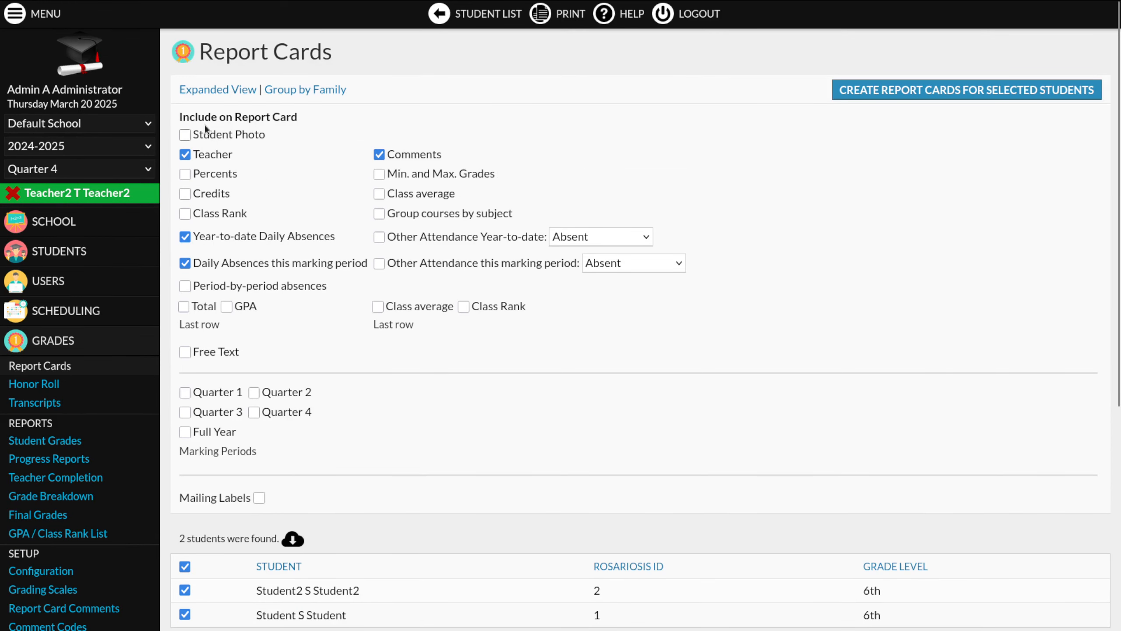
Step: Examine the items that can be included on report cards, including credits, class average, subject grouping, absences and last-row options
drag(177, 118, 300, 119)
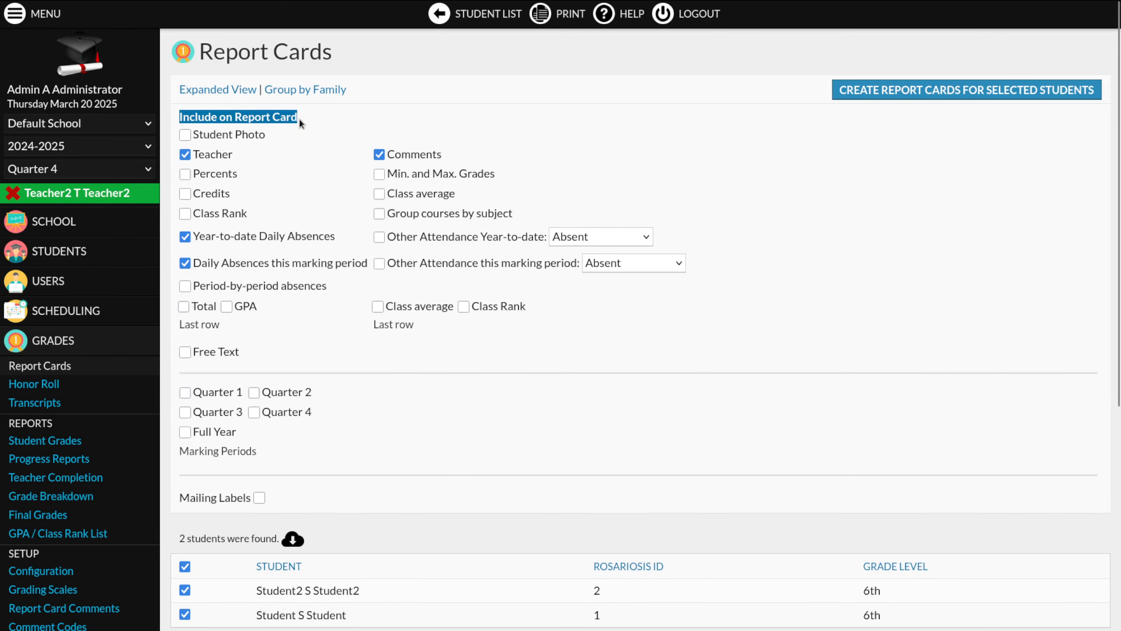
click(294, 130)
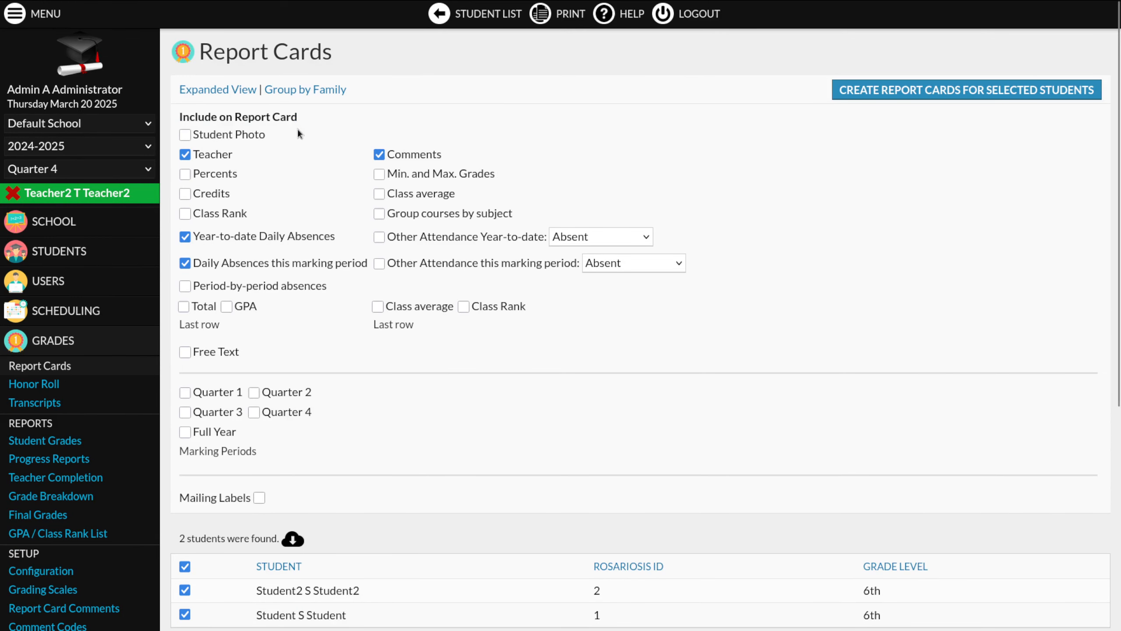
drag(266, 135, 193, 174)
click(240, 159)
click(228, 195)
click(228, 195)
drag(441, 155, 387, 195)
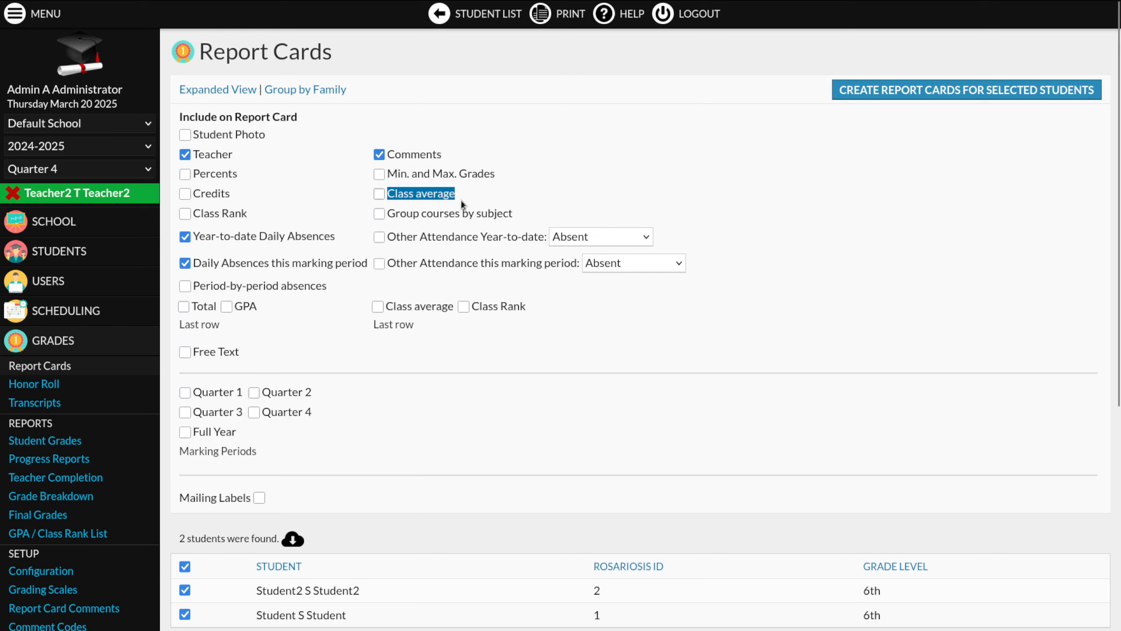
drag(526, 214, 391, 219)
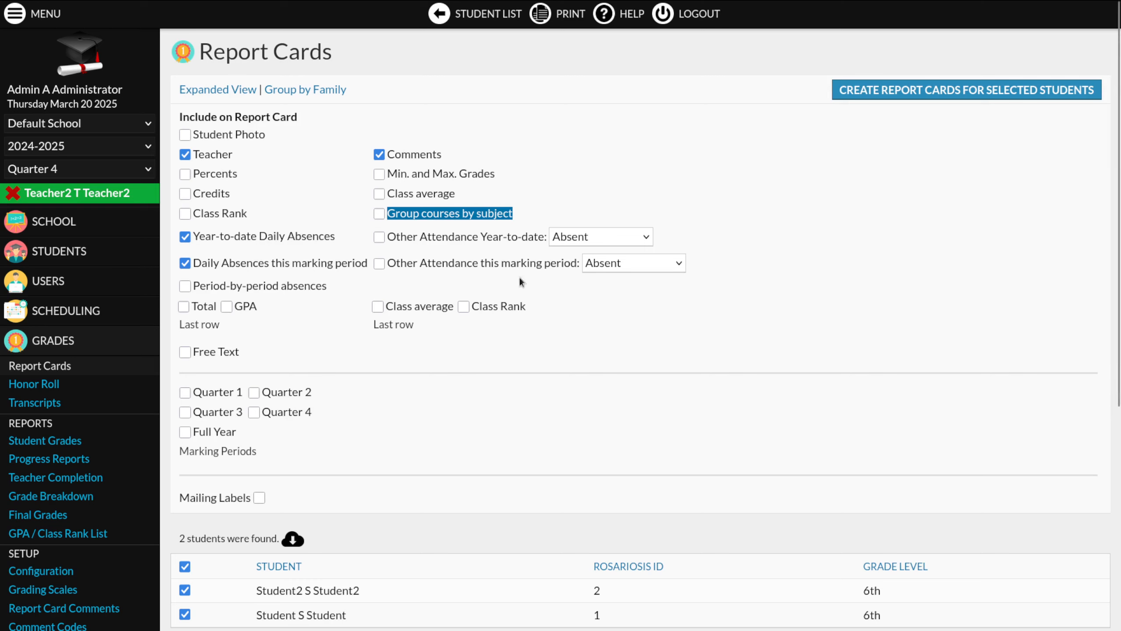
drag(398, 290, 187, 234)
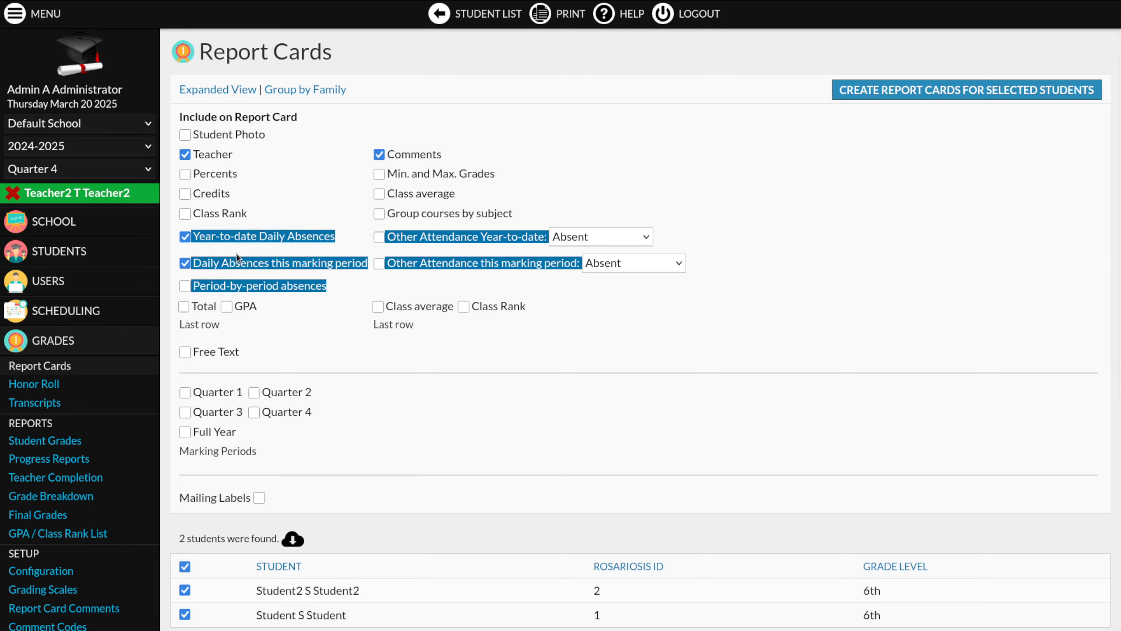
click(245, 322)
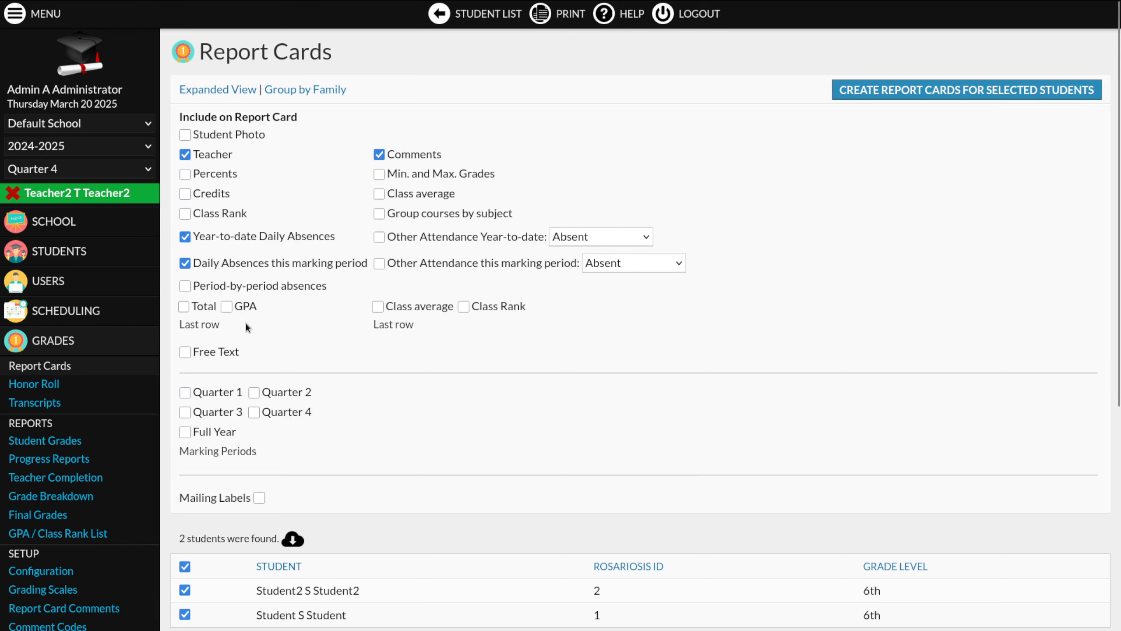
drag(173, 316, 529, 315)
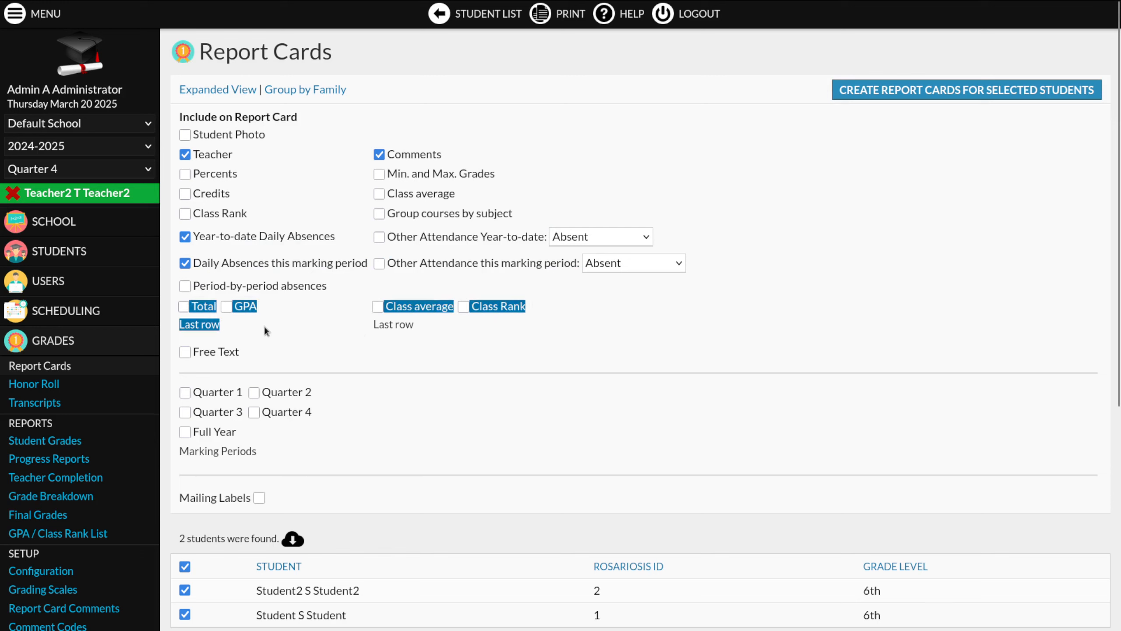
click(226, 318)
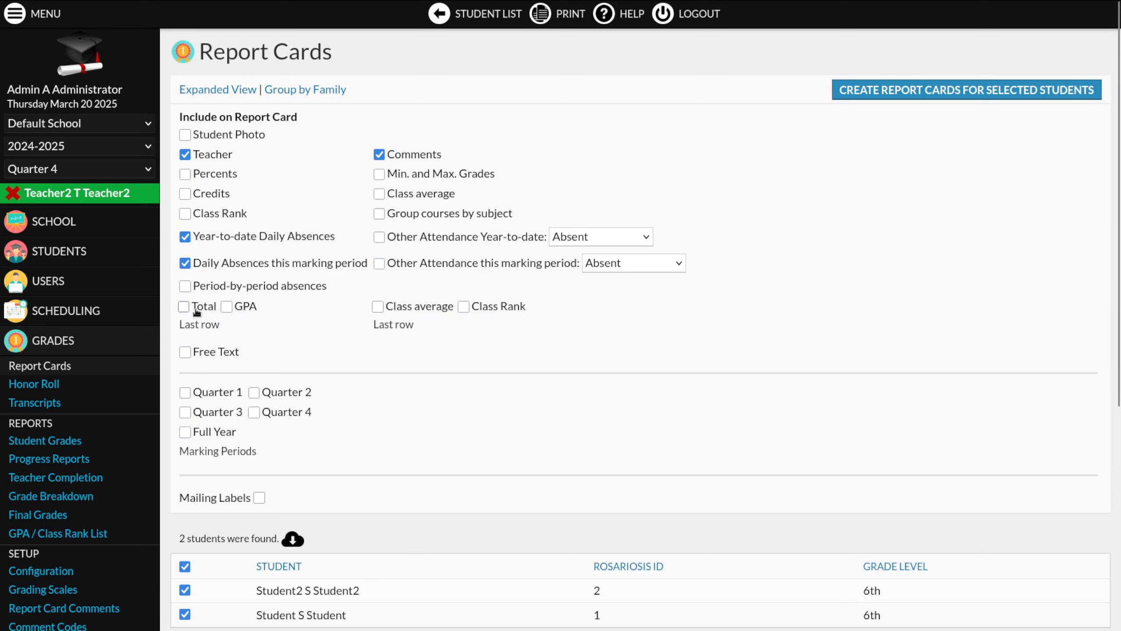
Step: Create Quarter 4 report cards for all students with GPA and Class average as last rows
click(226, 307)
click(403, 311)
click(276, 416)
click(867, 90)
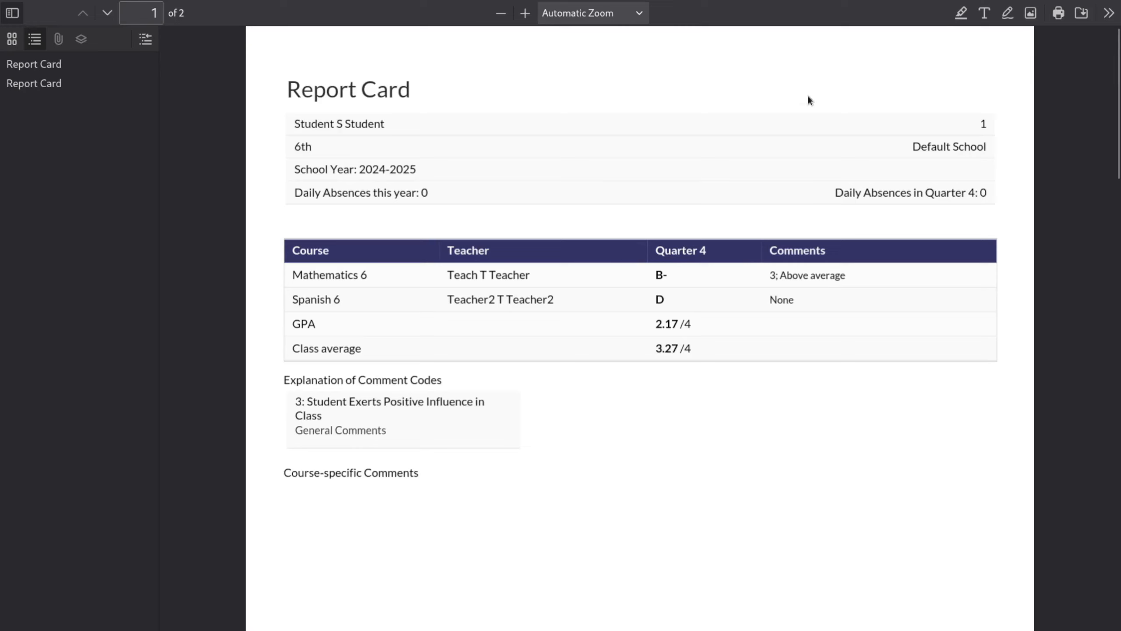
Step: Examine both students' report cards, checking the grades, comments, comment code explanations, GPA and class average
scroll(519, 111, up, 1)
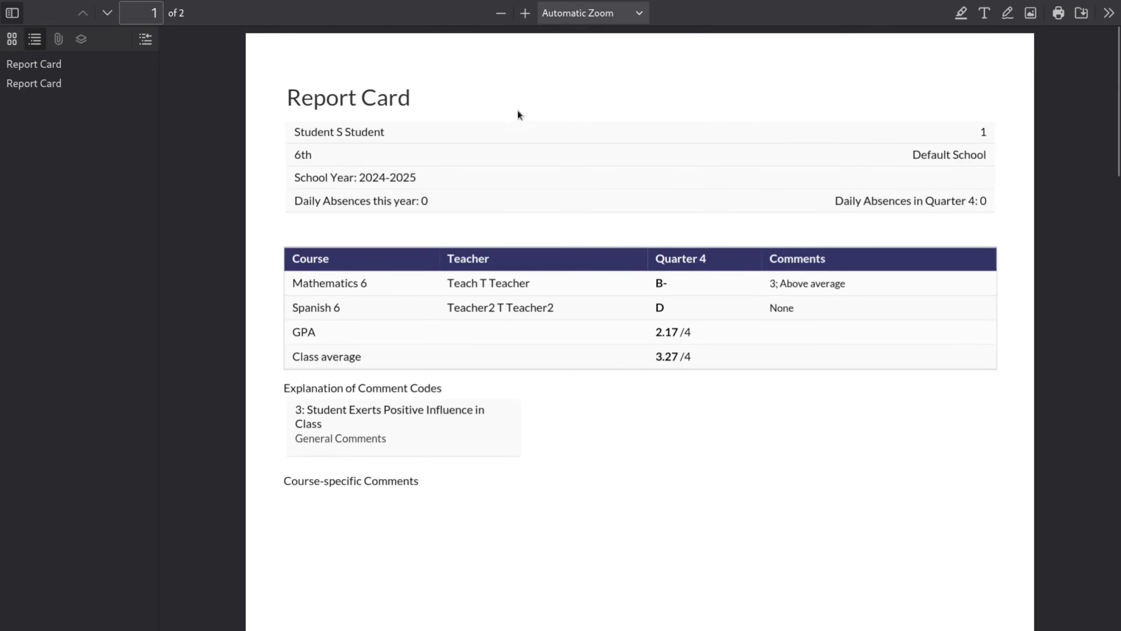
scroll(397, 119, down, 15)
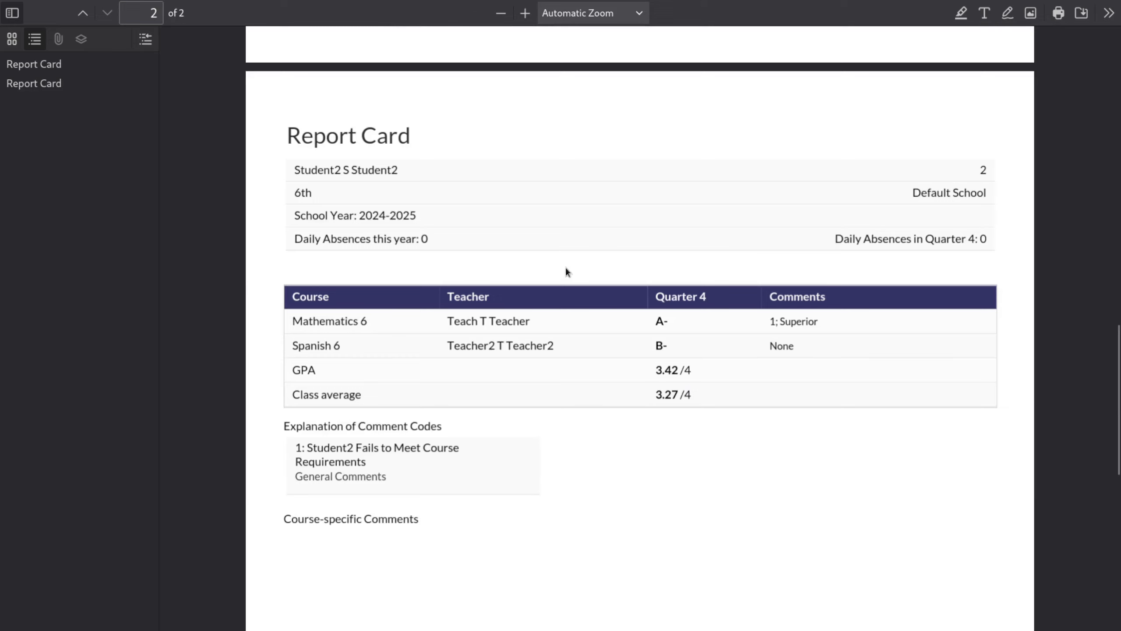
double_click(668, 321)
click(774, 322)
click(297, 447)
double_click(809, 322)
click(295, 370)
drag(295, 370, 326, 375)
double_click(341, 395)
key(ctrl+a)
click(689, 370)
double_click(689, 370)
scroll(580, 439, down, 8)
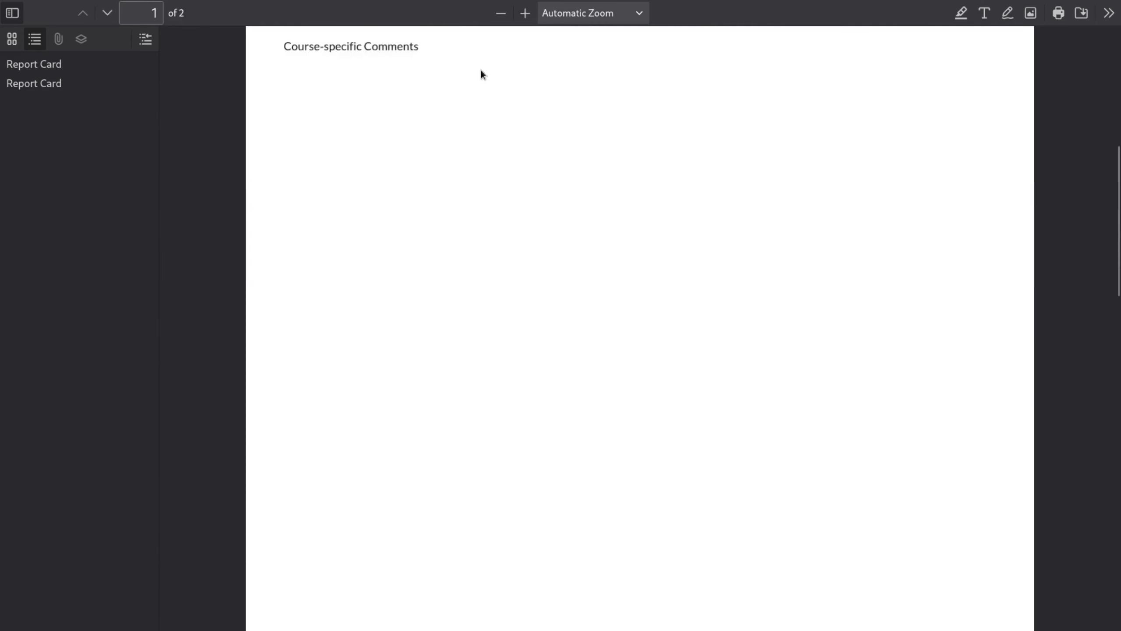
Step: Try inserting the Ethnicity substitution code __STUDENT_200000001__ into the report cards' free text, and undo the insertion
click(349, 18)
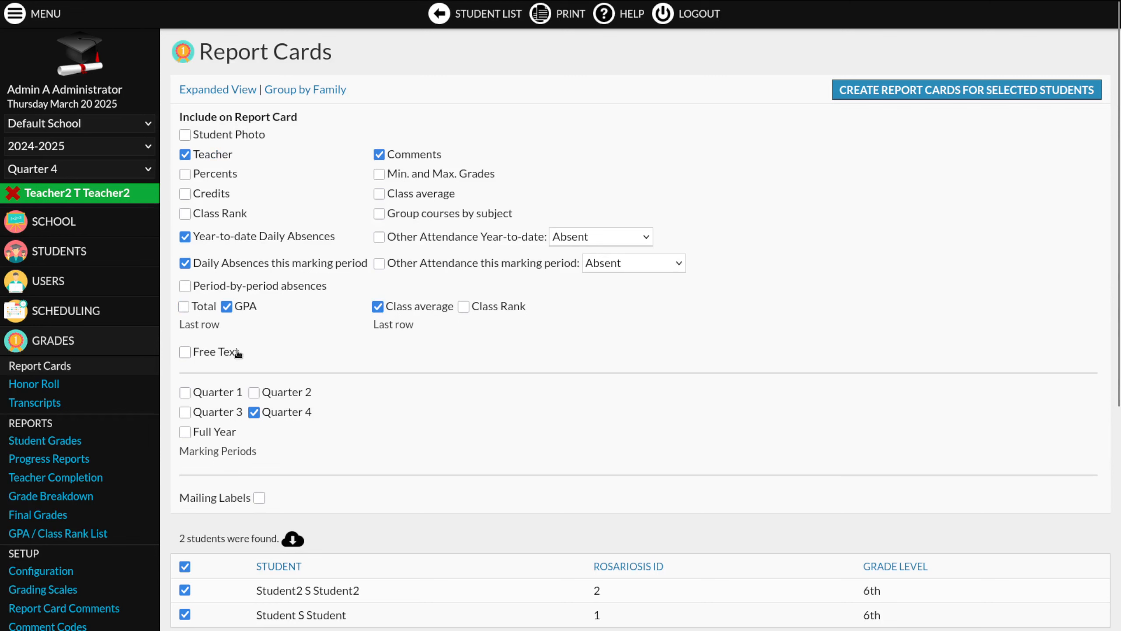
click(221, 355)
click(226, 443)
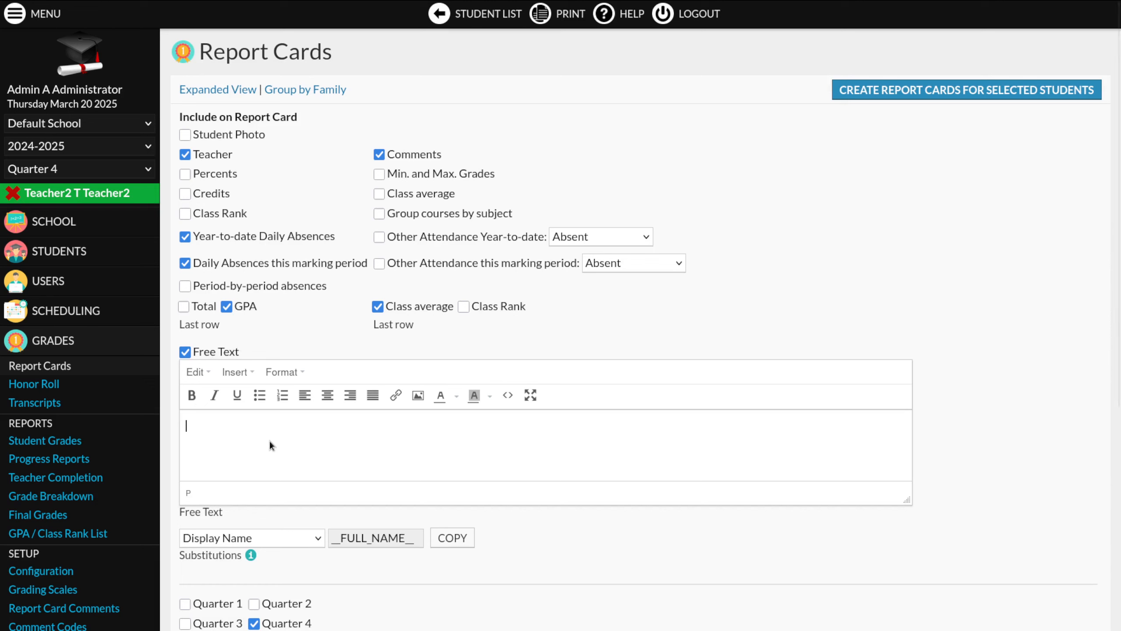
click(281, 536)
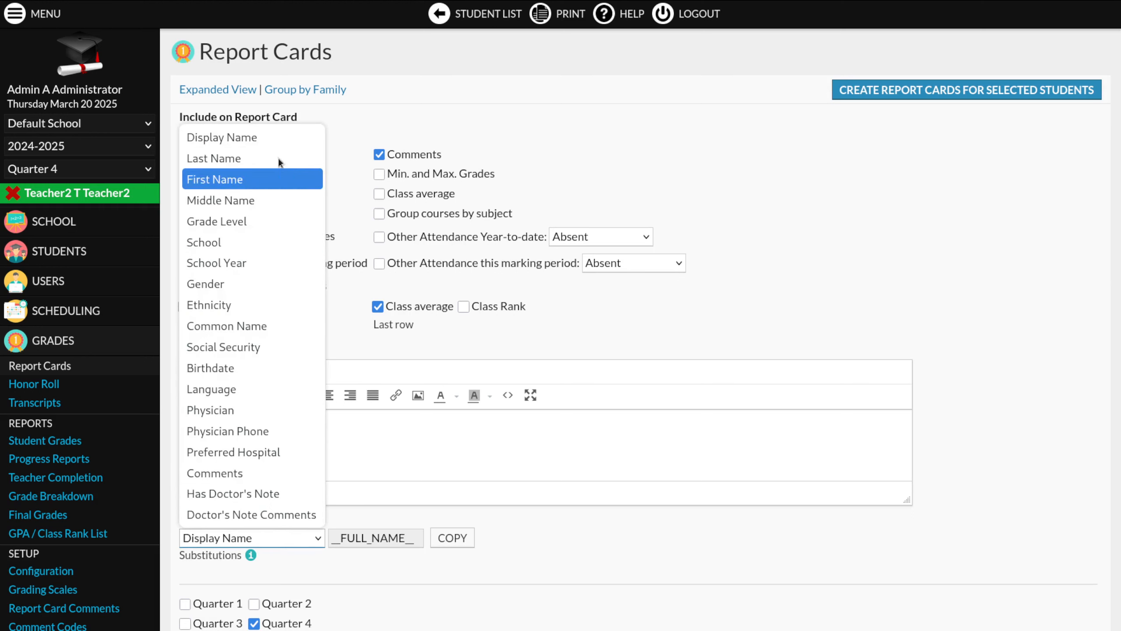
click(266, 303)
click(385, 538)
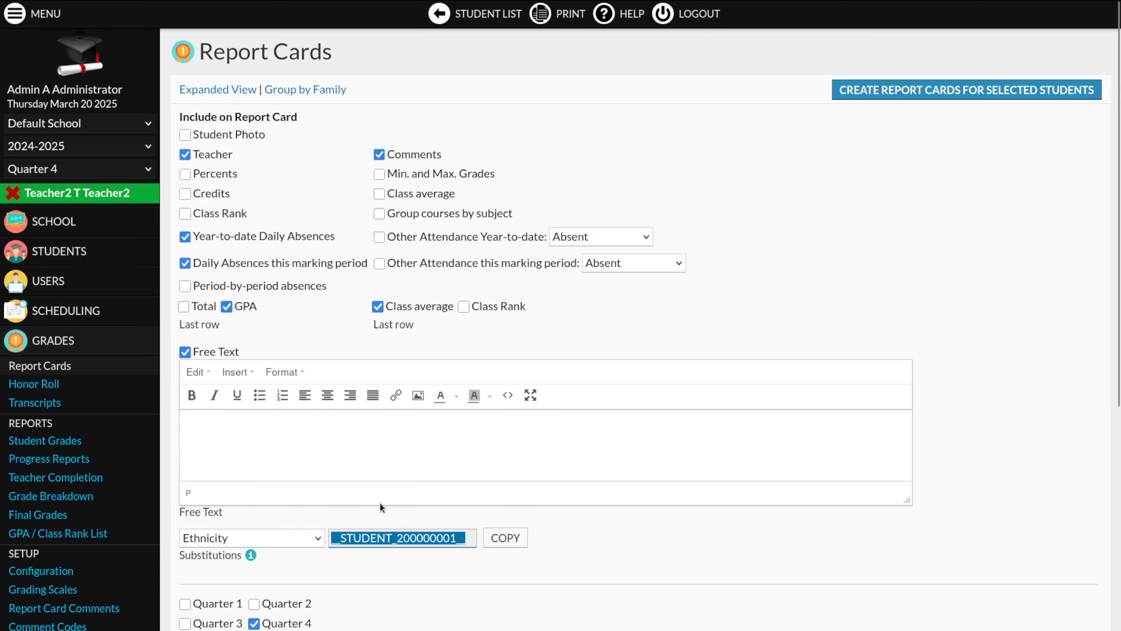
click(375, 418)
text(__STUDENT_200000001__)
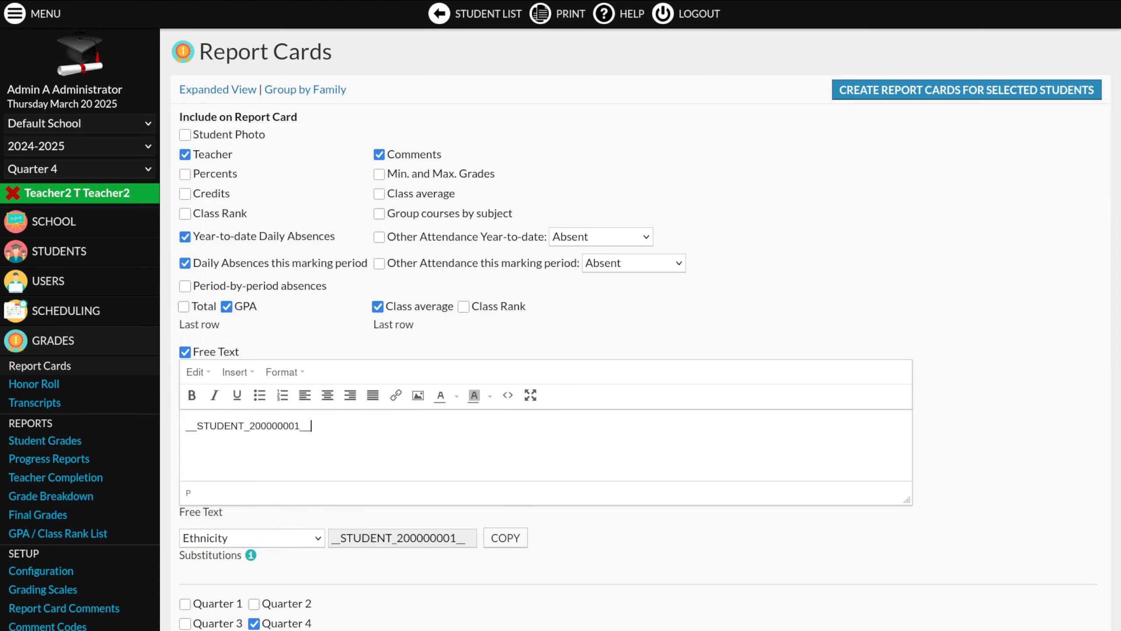
key(ctrl+z)
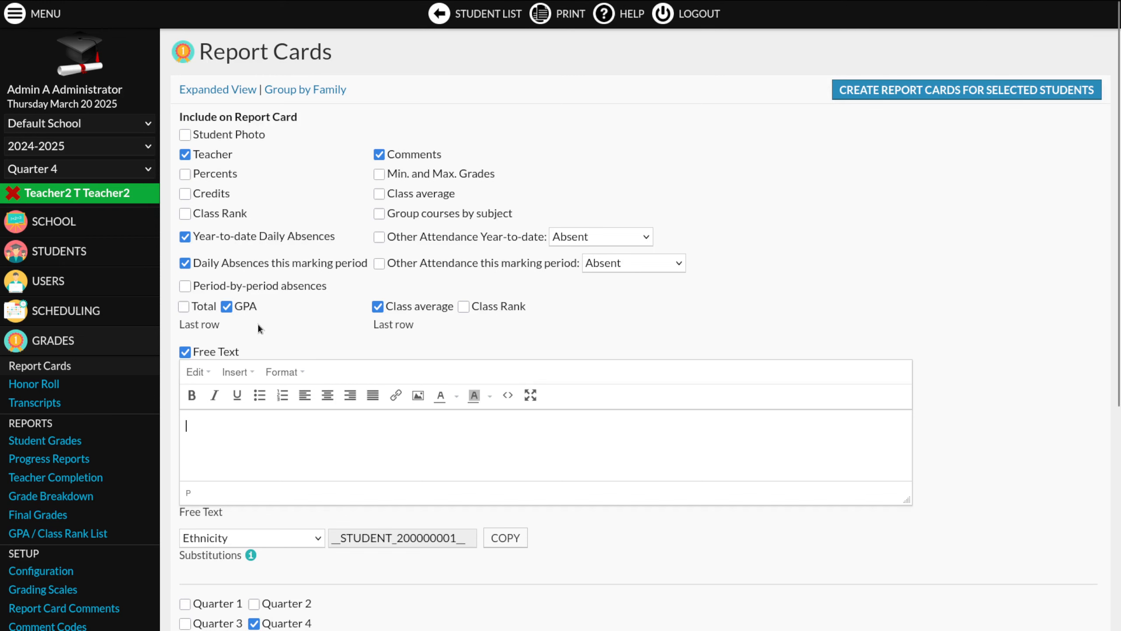
Step: Activate the Tutor Report Card Comments plugin in the school configuration
mouse_move(100, 222)
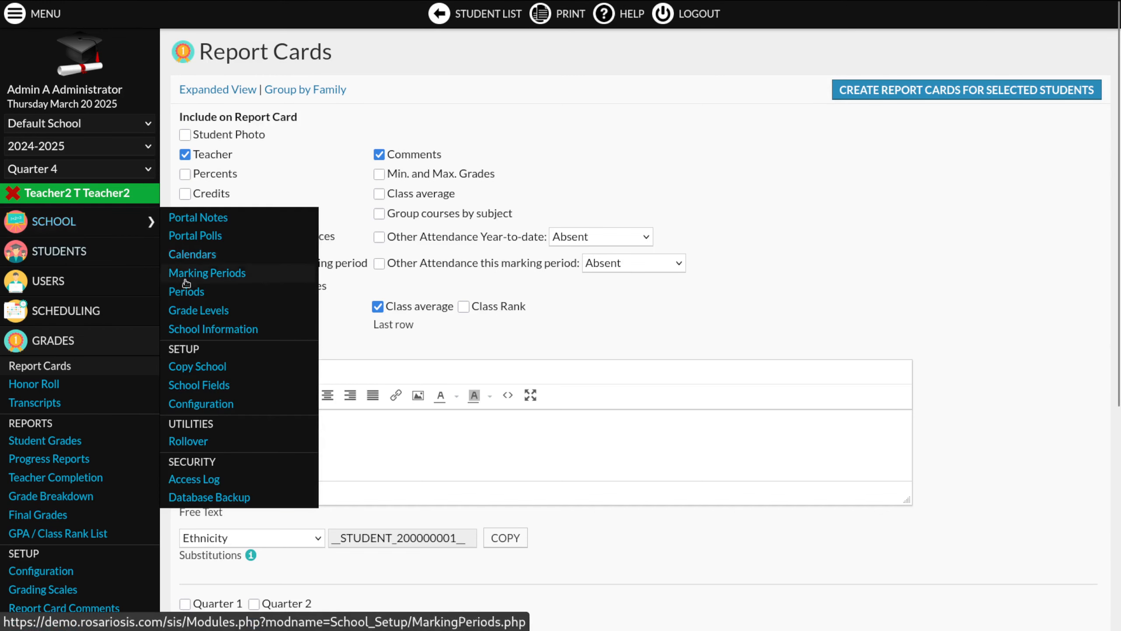
click(221, 405)
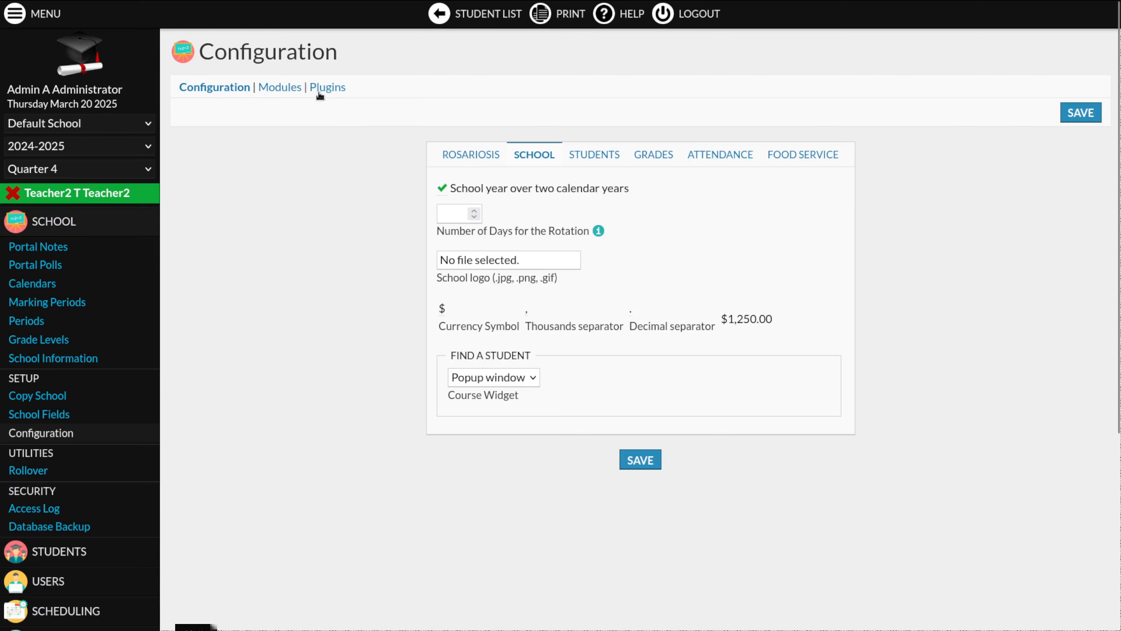
click(331, 88)
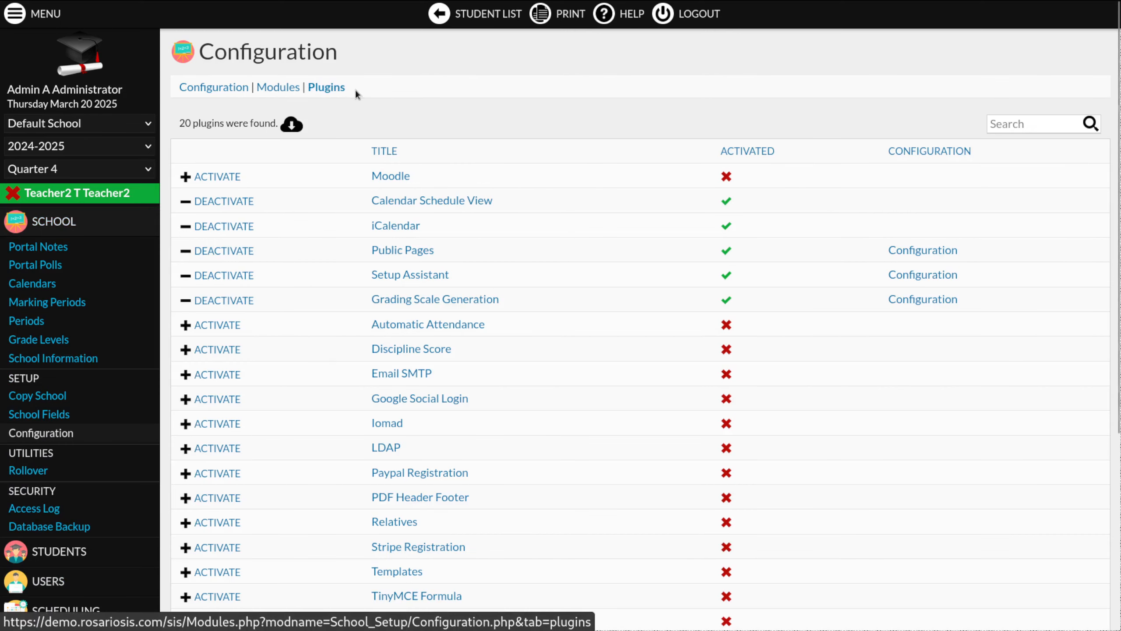
scroll(541, 437, down, 5)
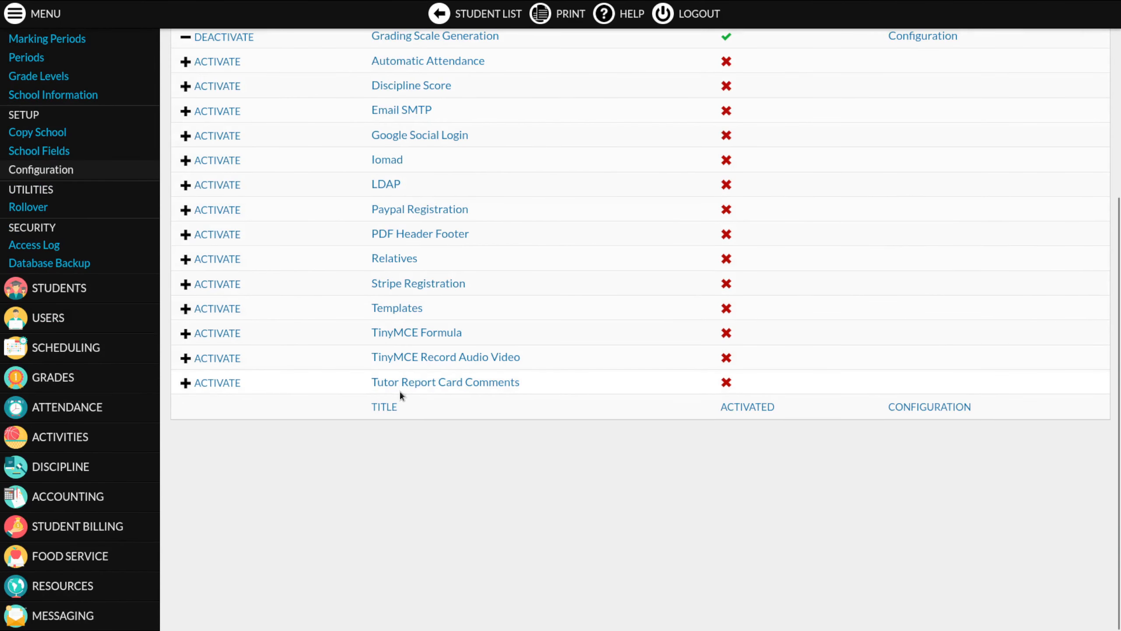
click(215, 384)
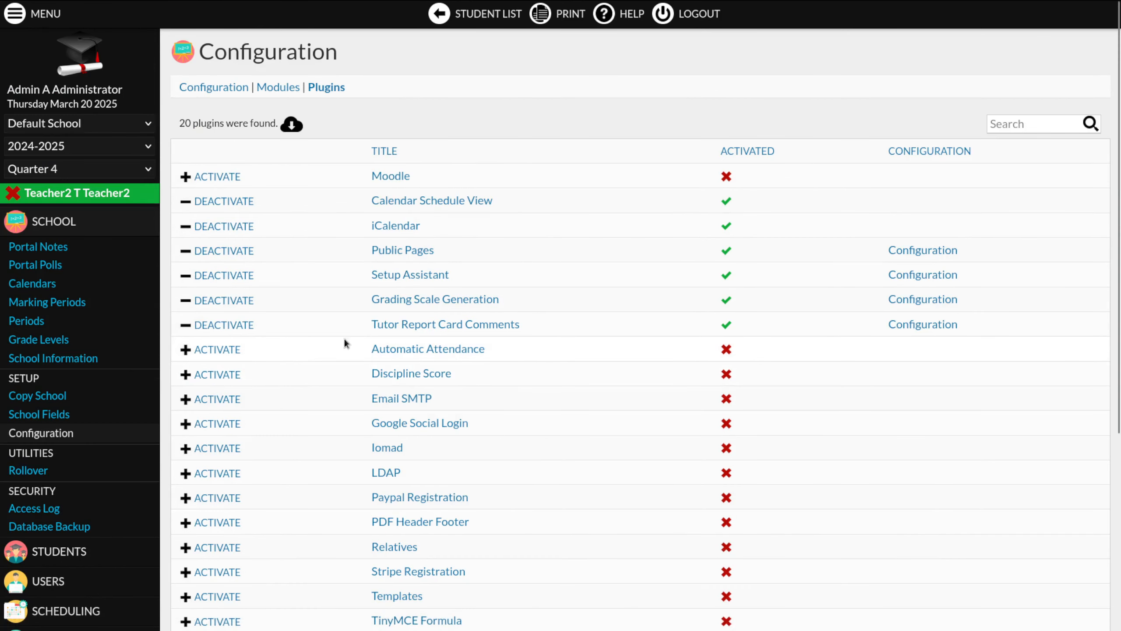
drag(393, 326, 534, 326)
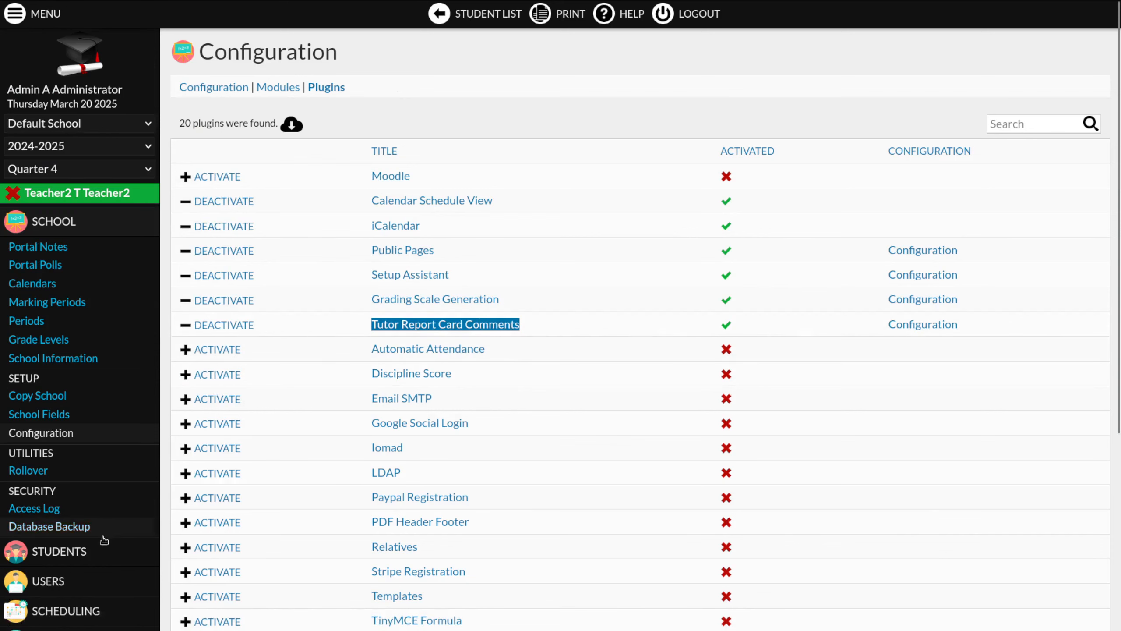
Step: Open the tutor comments of the second listed student's record
mouse_move(88, 550)
click(216, 233)
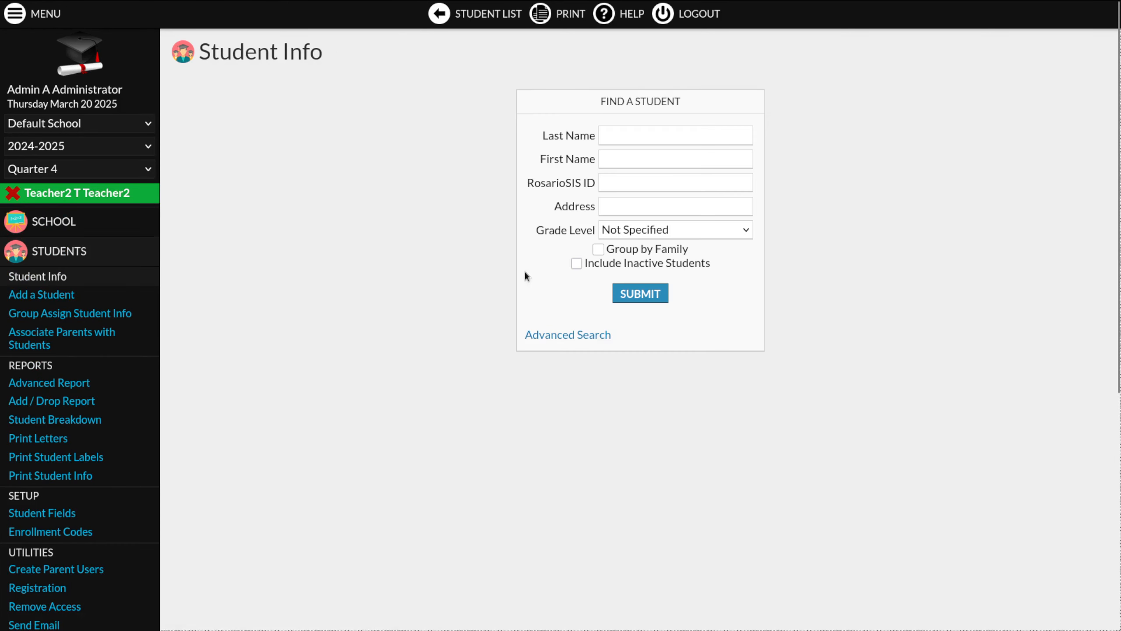
click(627, 292)
click(252, 200)
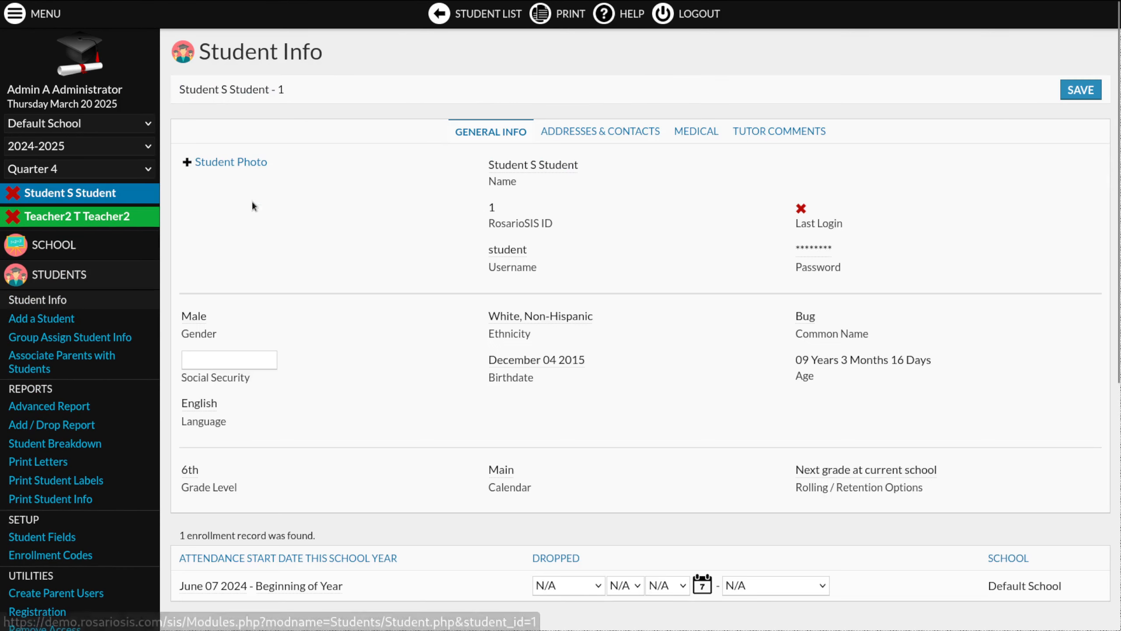
click(785, 132)
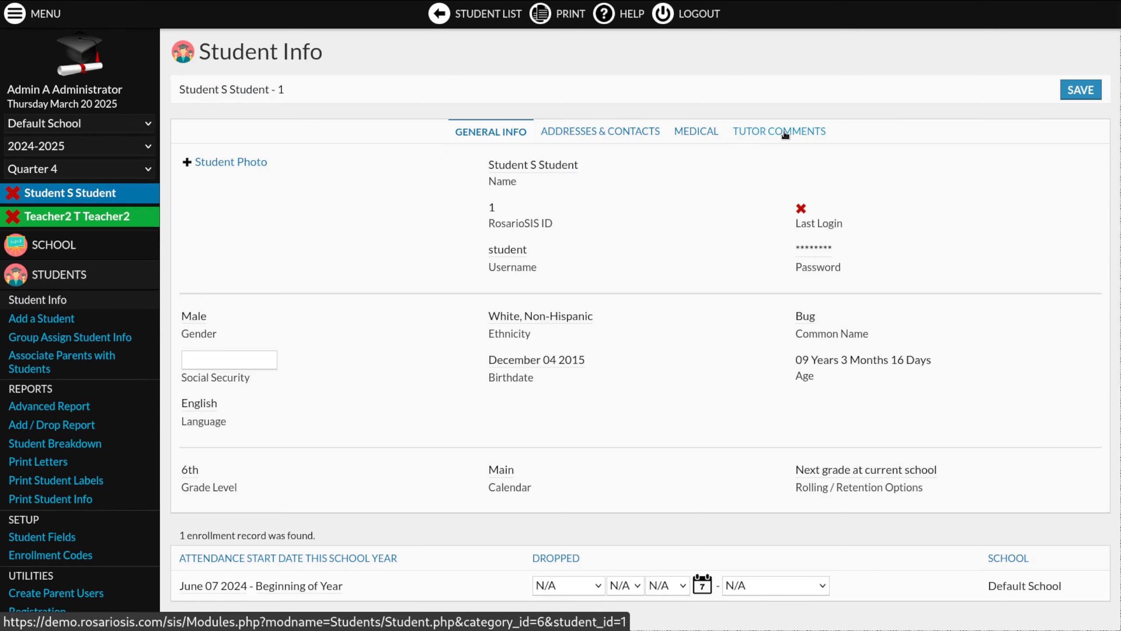
Step: Enter "Comment example" as the student's Quarter 4 tutor comment and save it
click(480, 251)
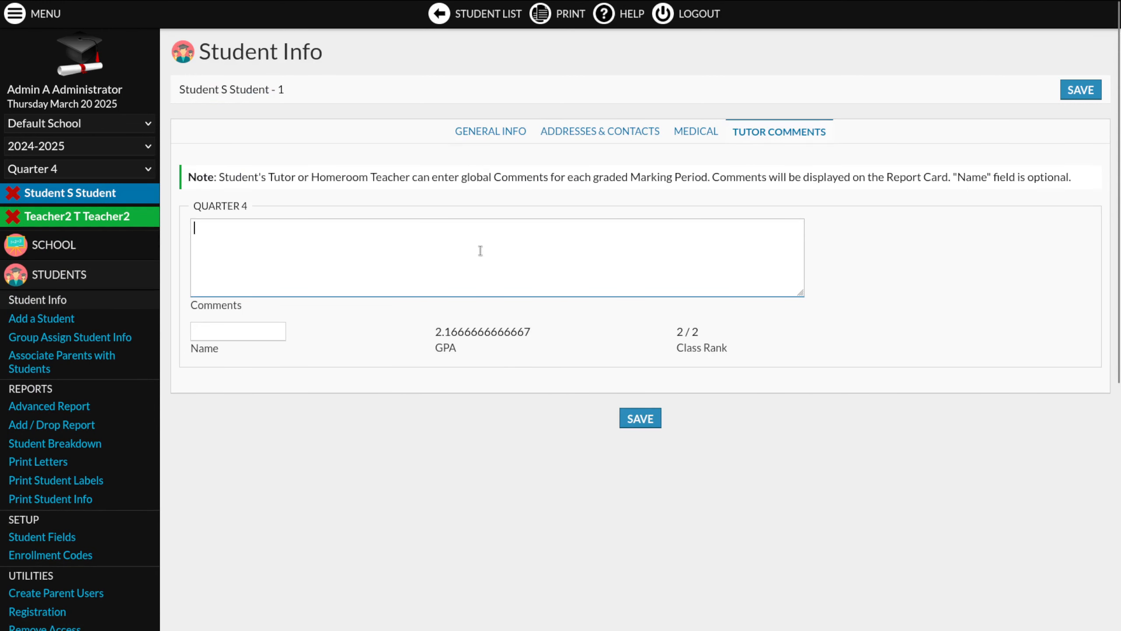
text(Commen)
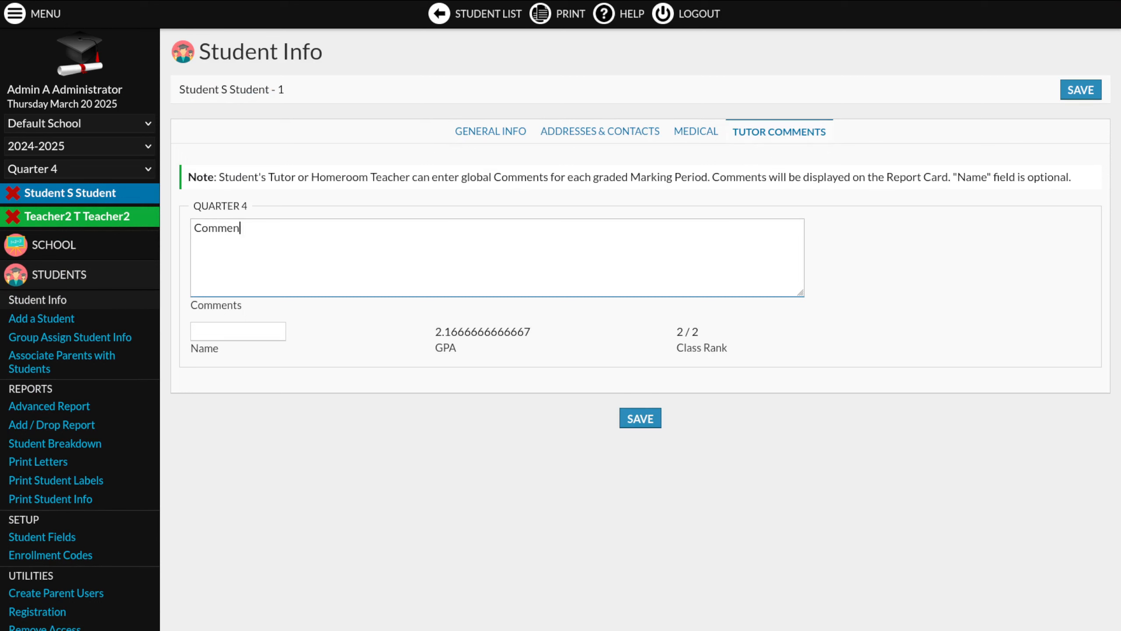
text(t example)
click(630, 420)
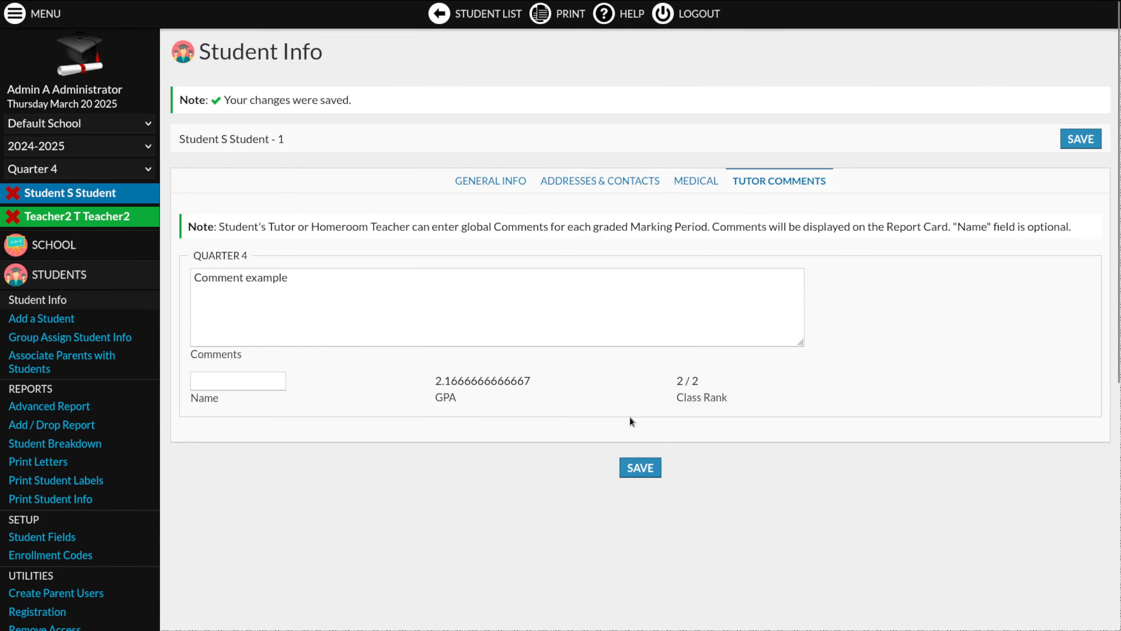
Step: Open the report card creation options for all students and choose Quarter 4 as the marking period
scroll(215, 375, down, 4)
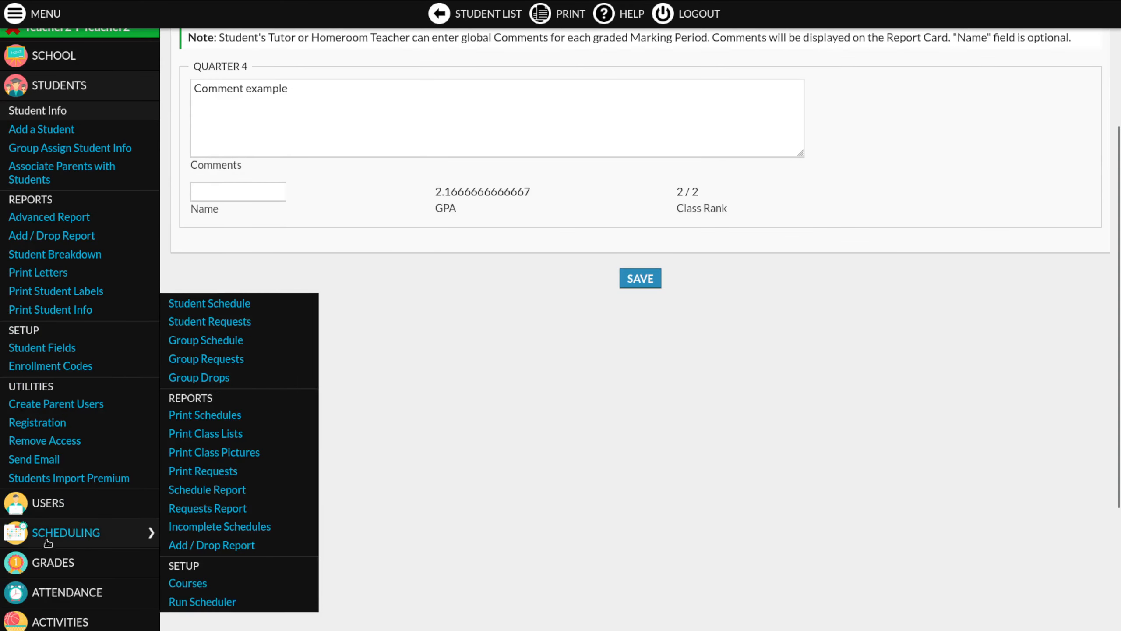
mouse_move(129, 555)
click(258, 265)
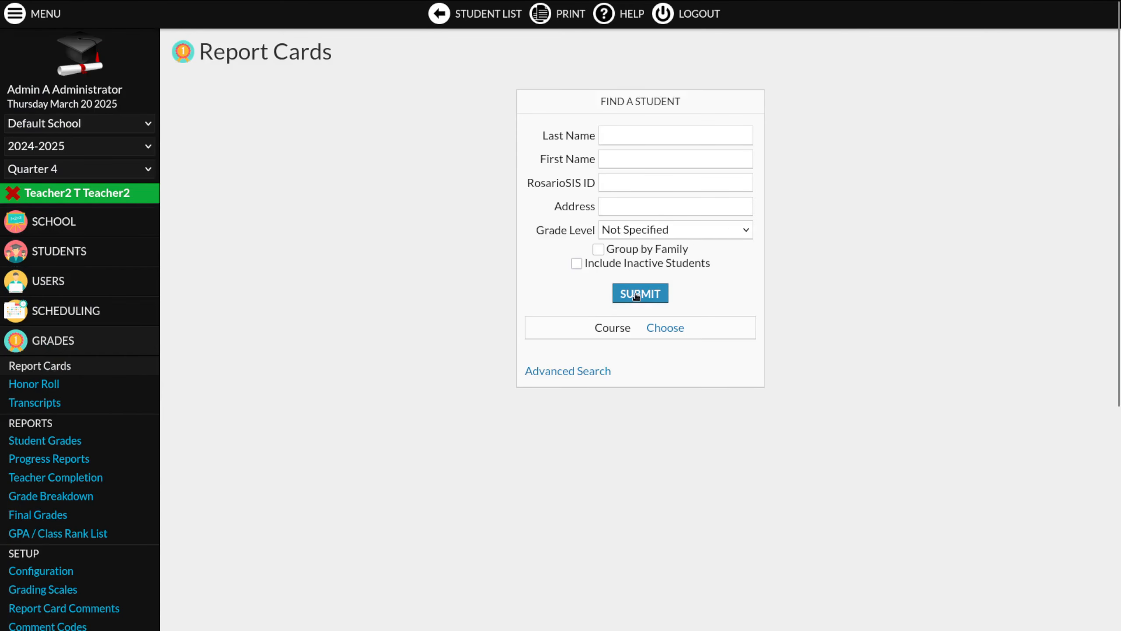
click(636, 294)
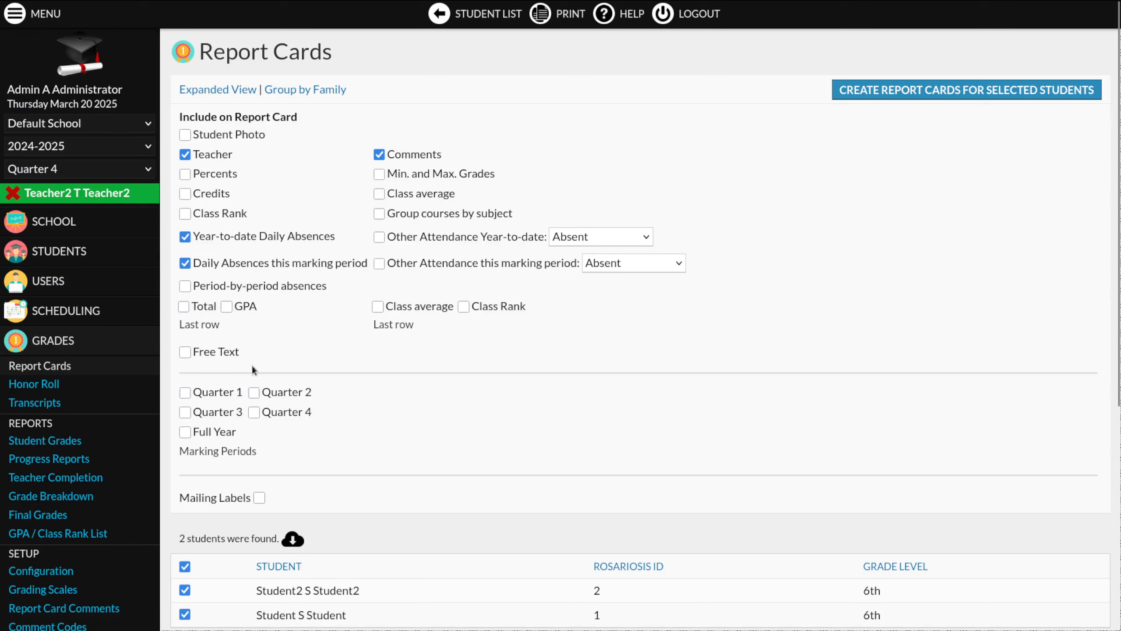
click(255, 411)
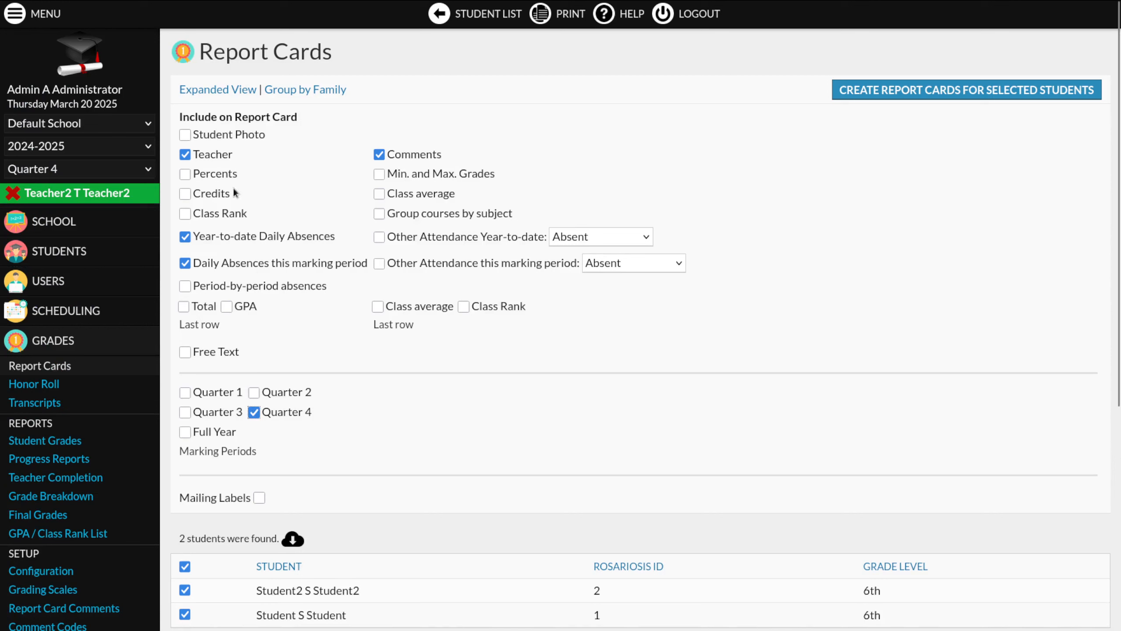
Step: Include Percents, Credits, Class Rank, Min. and Max. Grades and Class average on the report cards, plus Total, GPA, Class average and Class Rank last rows
click(223, 175)
click(201, 195)
click(229, 215)
click(427, 175)
click(424, 194)
click(205, 307)
click(238, 307)
click(408, 308)
click(501, 309)
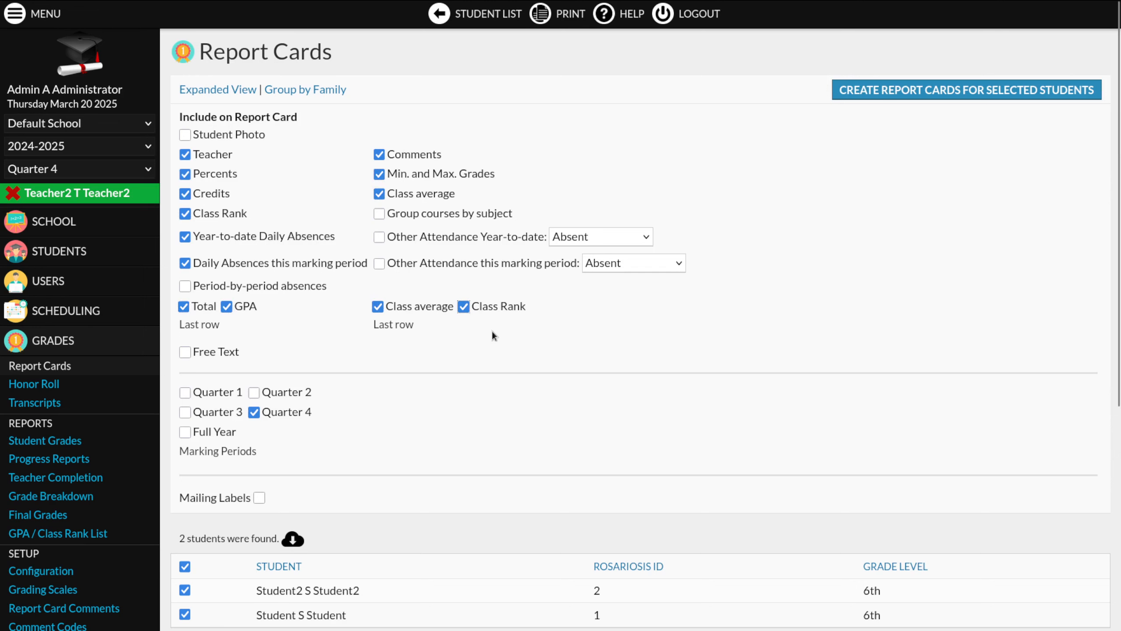
Step: Add the free text "Director's signature" below blank space and create the report cards for all listed students
click(212, 353)
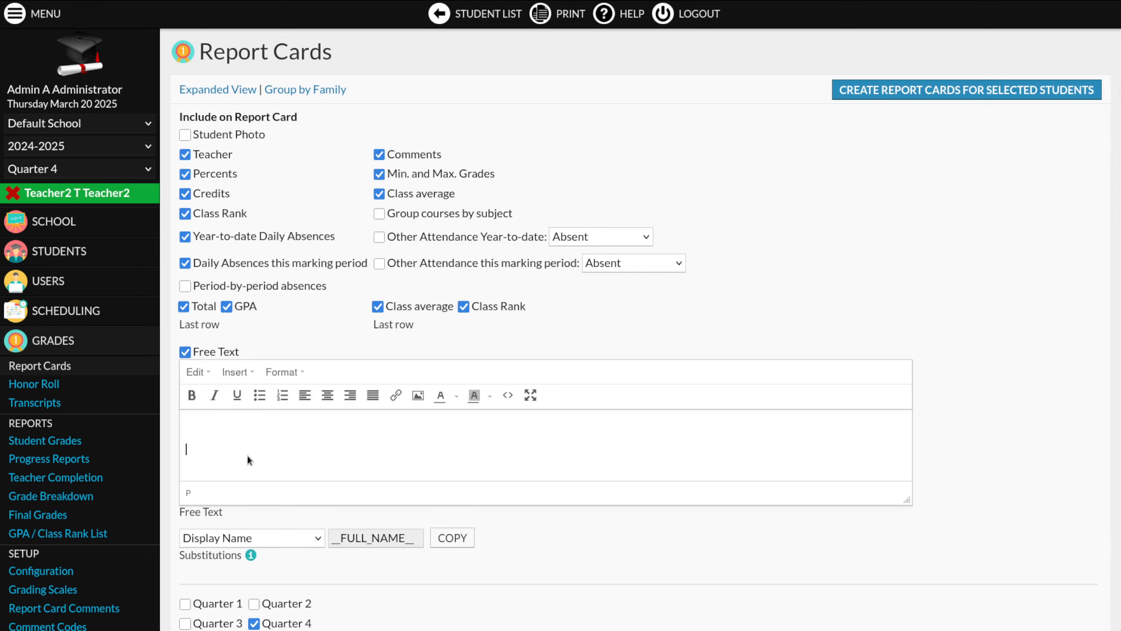
text(Director's signature)
scroll(300, 444, down, 6)
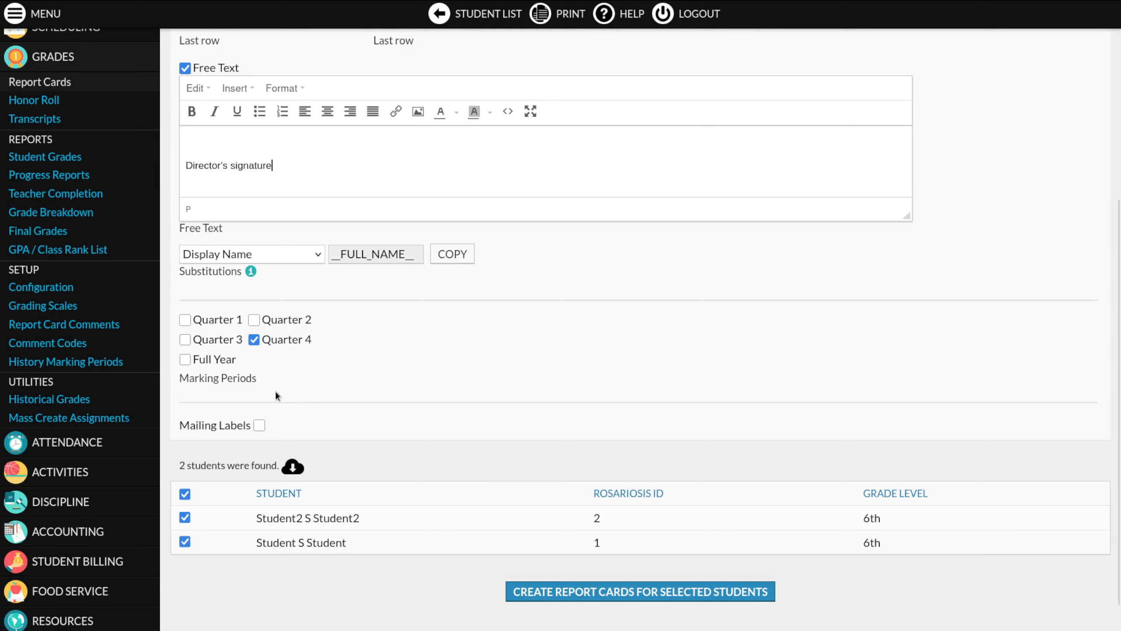
click(583, 599)
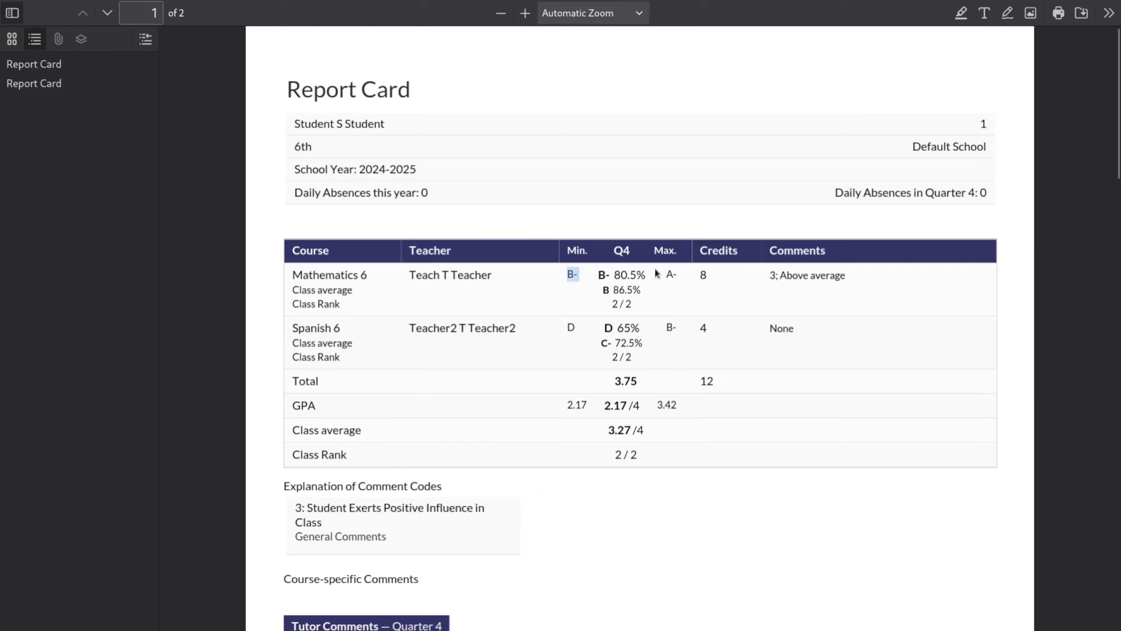
Step: Examine the first report card's minimum and maximum grades, percents, credits, class rank and total rows
drag(646, 274, 614, 274)
key(ctrl+a)
click(709, 275)
drag(293, 455, 346, 455)
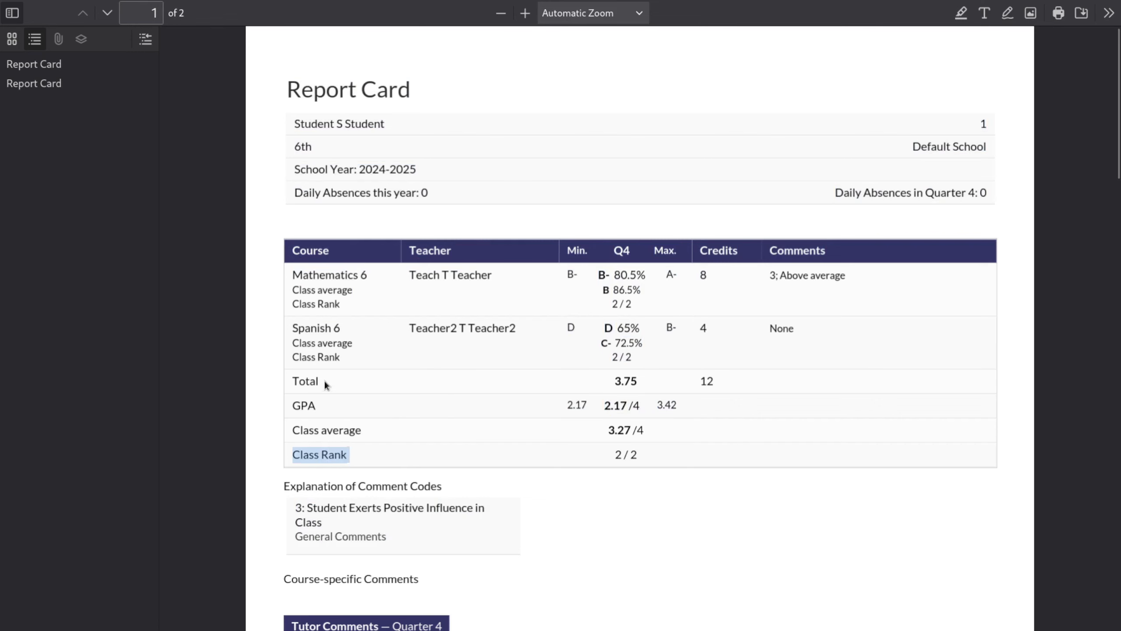
key(ctrl+a)
click(303, 380)
double_click(705, 381)
Step: Check the tutor comment and director's signature text on the first report card, and review the second student's card
scroll(624, 391, down, 5)
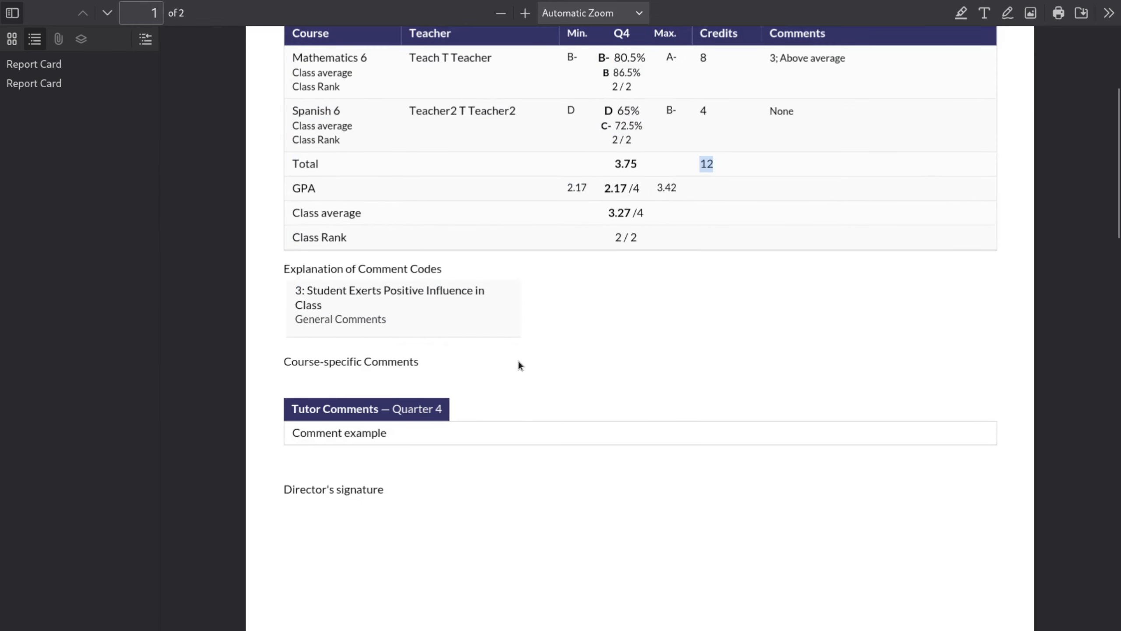
key(ctrl+a)
click(296, 489)
drag(284, 488, 384, 490)
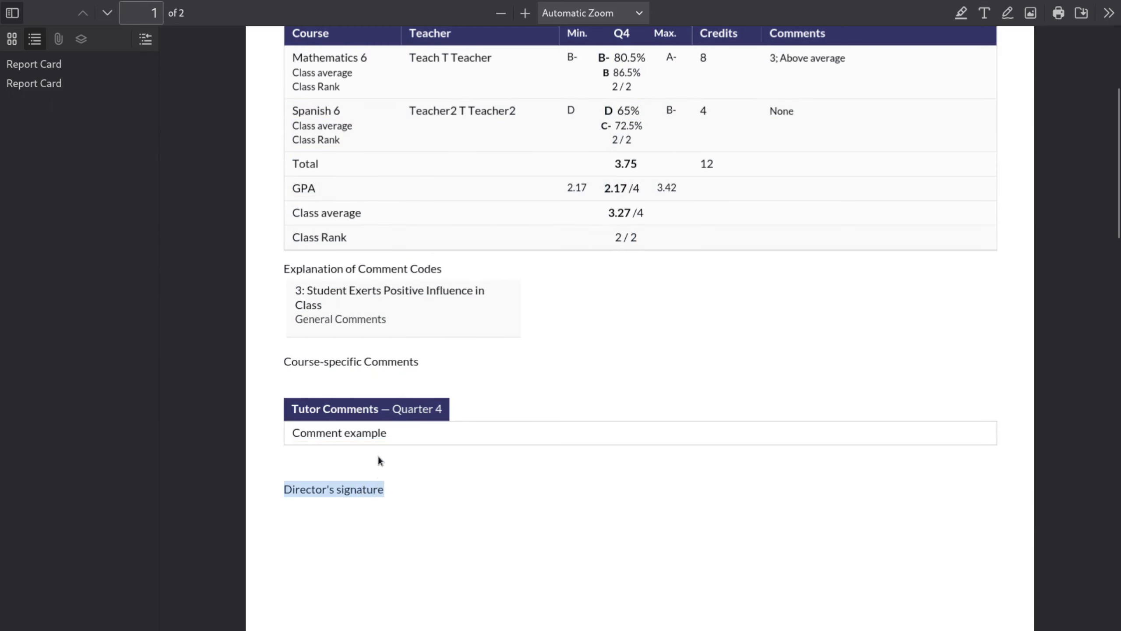
drag(388, 432, 290, 431)
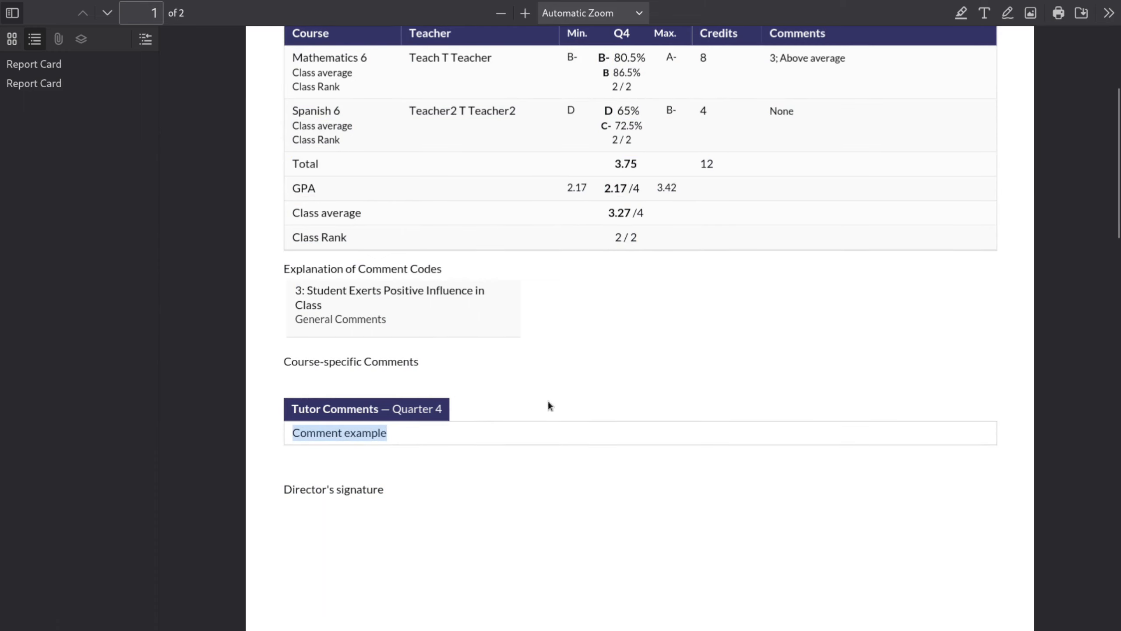
scroll(526, 383, down, 15)
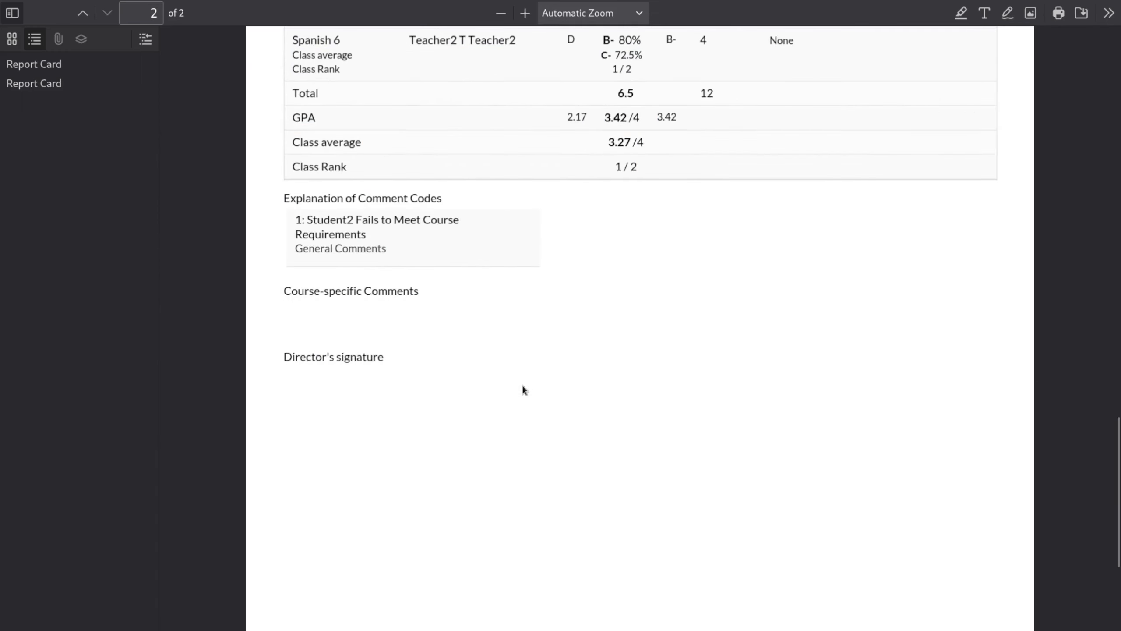
scroll(500, 386, up, 15)
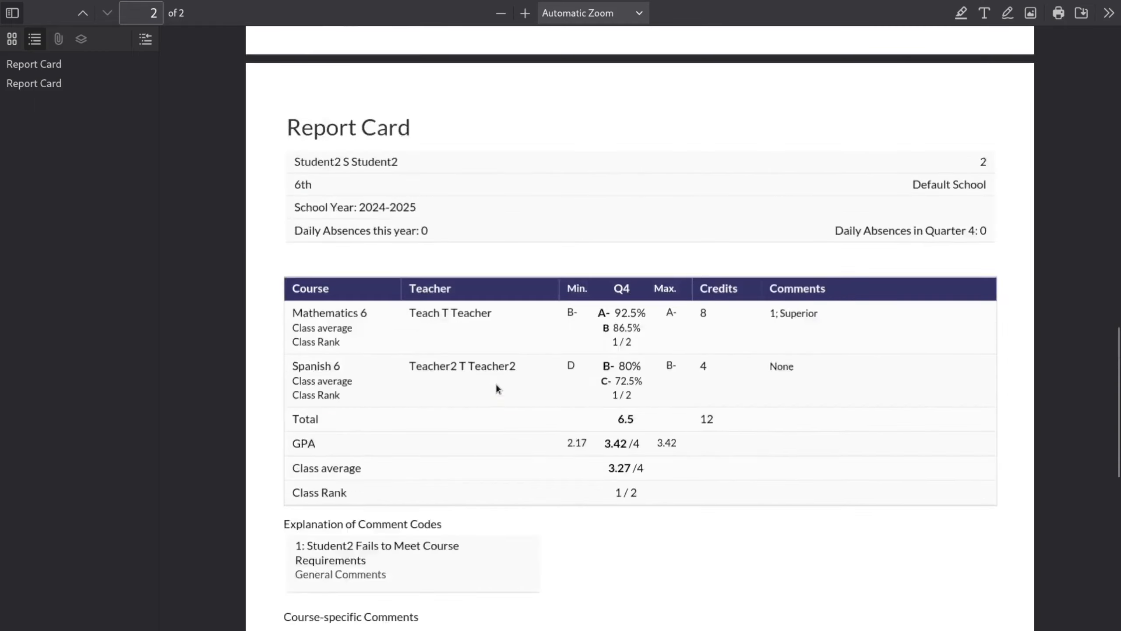
scroll(496, 384, up, 15)
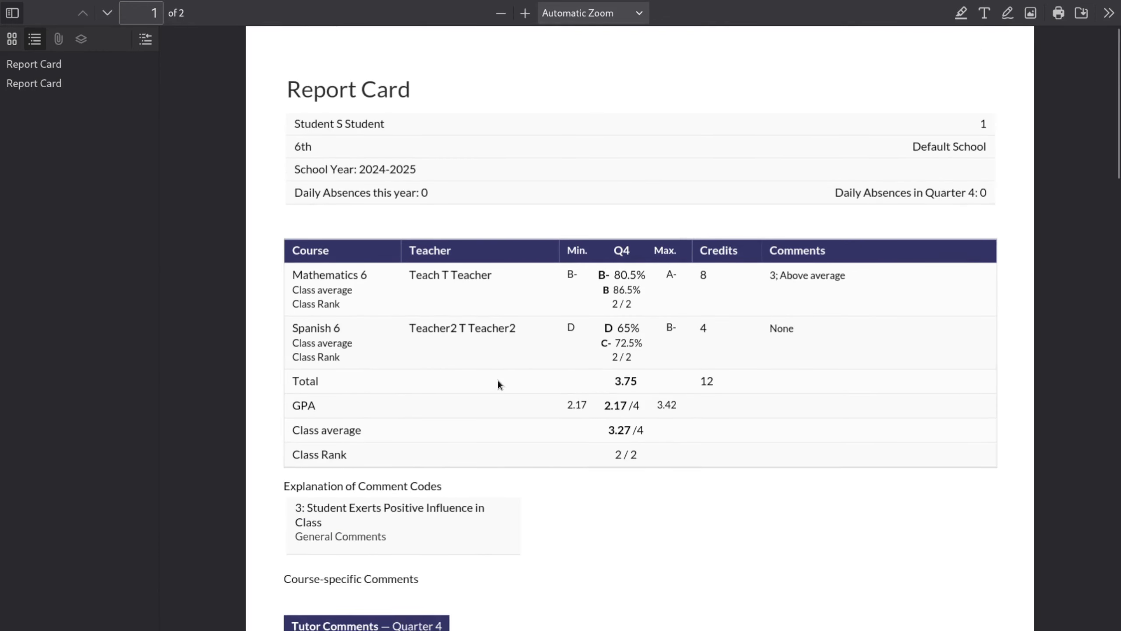